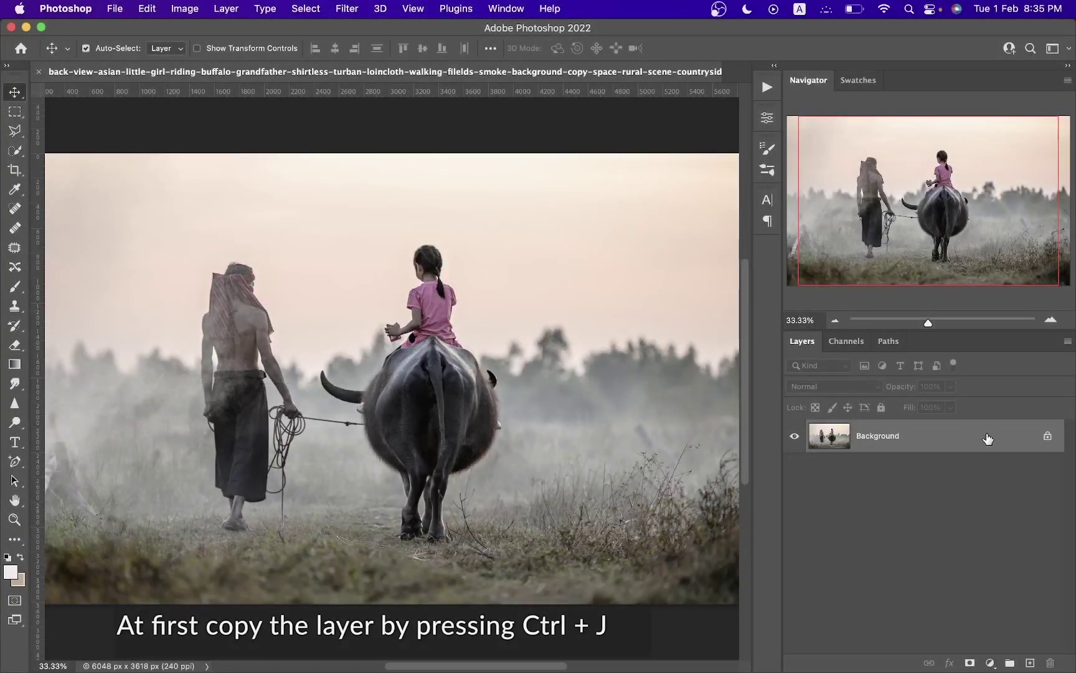
# Duplicate the Background layer and convert the Background copy into a smart object.
pyautogui.moveTo(987, 445); pyautogui.dragTo(1031, 660)
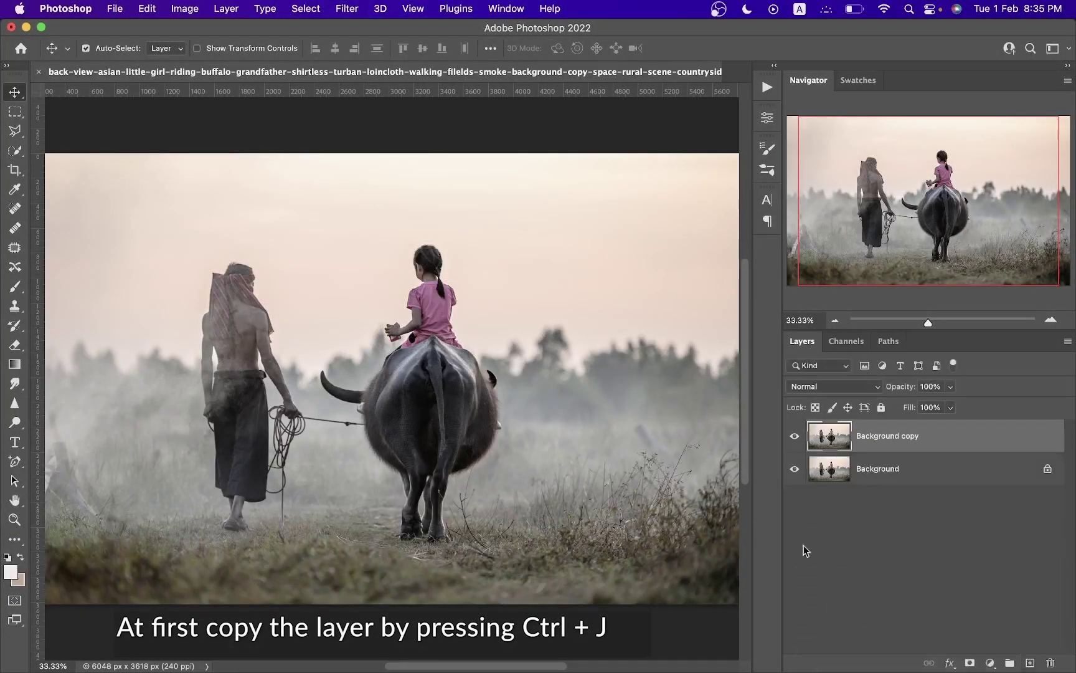
pyautogui.rightClick(966, 437)
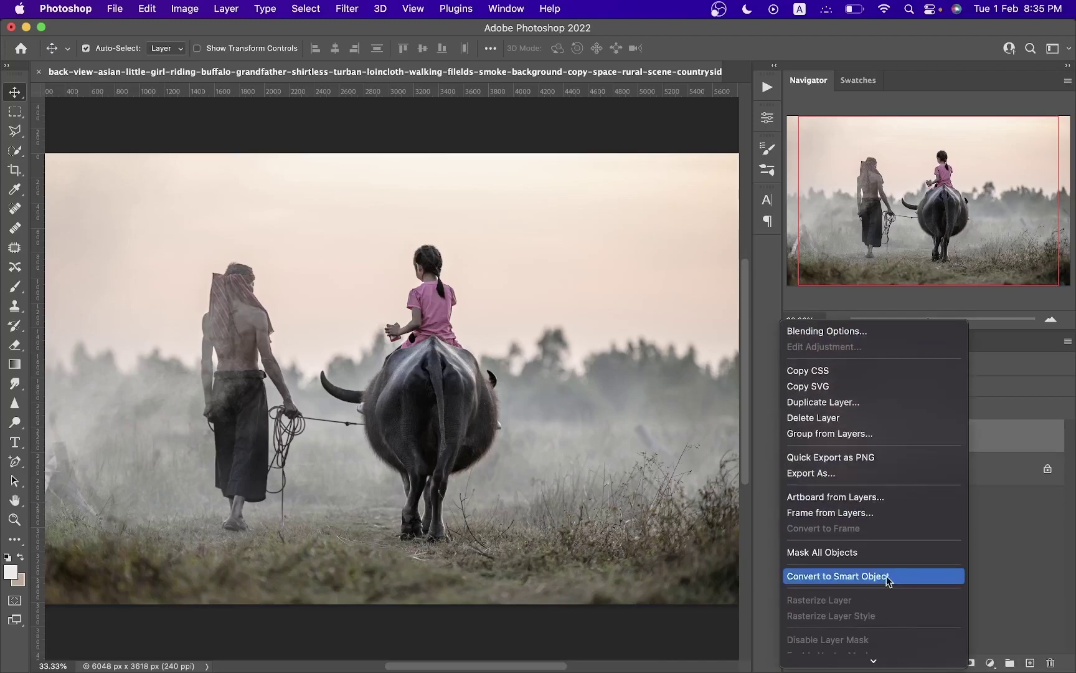
pyautogui.click(867, 577)
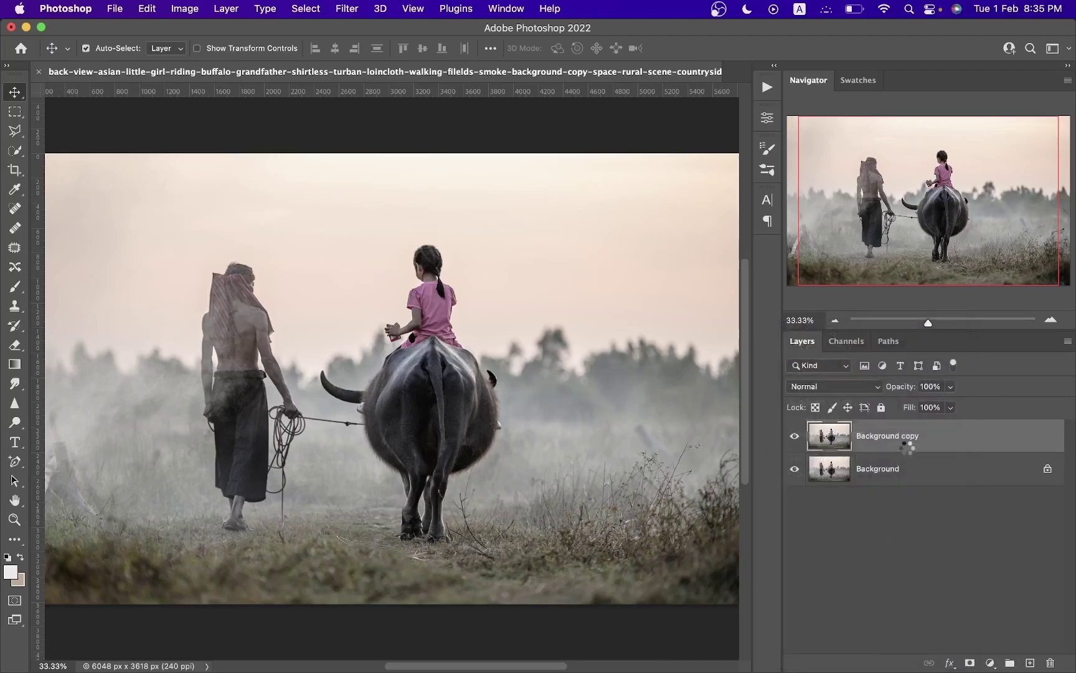
pyautogui.click(350, 11)
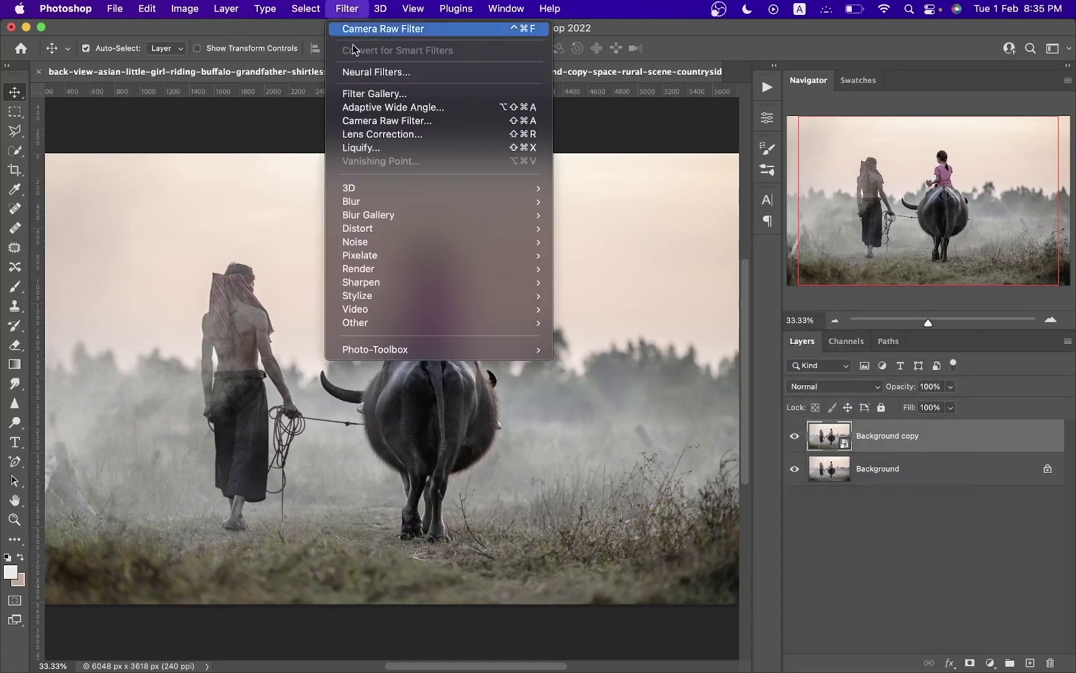
# In Camera Raw Filter, set Temperature +22, Contrast -20, Highlights -89, Shadows +76 and Whites +27.
pyautogui.click(409, 121)
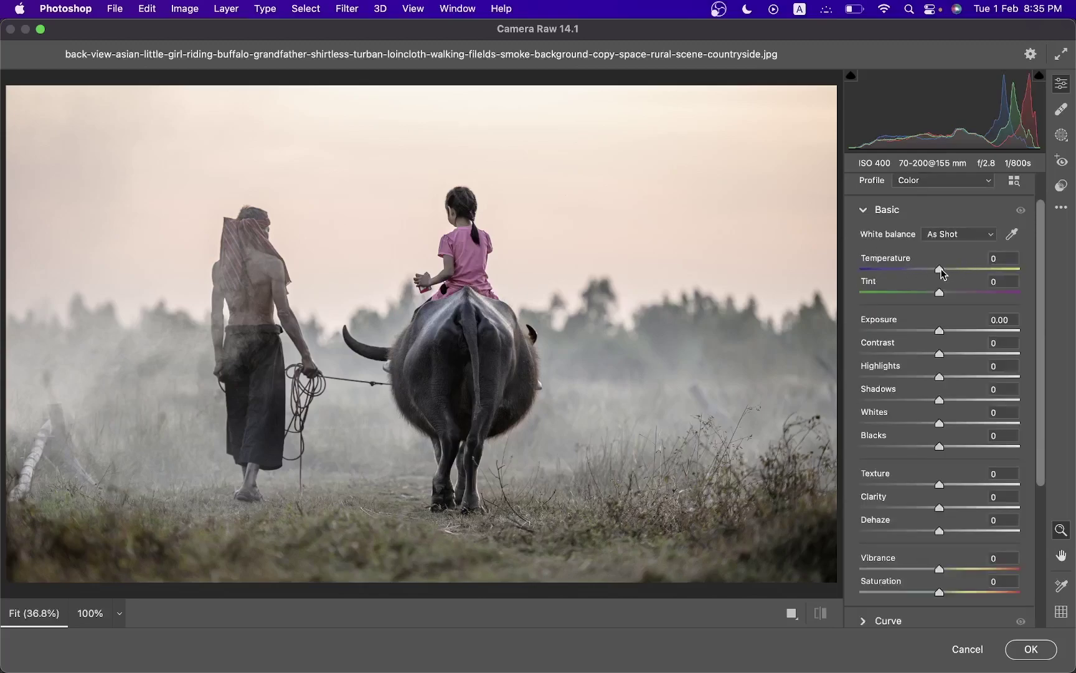
pyautogui.moveTo(940, 270)
pyautogui.mouseDown()
pyautogui.moveTo(958, 268)
pyautogui.moveTo(925, 294)
pyautogui.moveTo(933, 331)
pyautogui.moveTo(907, 331)
pyautogui.mouseUp()
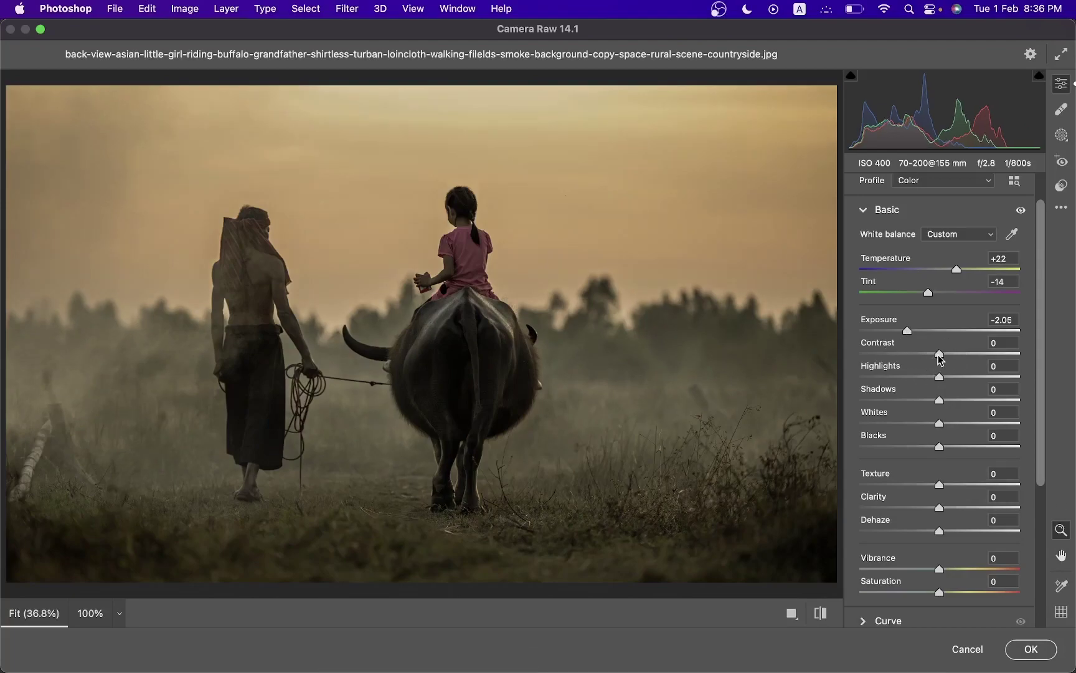
pyautogui.moveTo(940, 356); pyautogui.dragTo(925, 356)
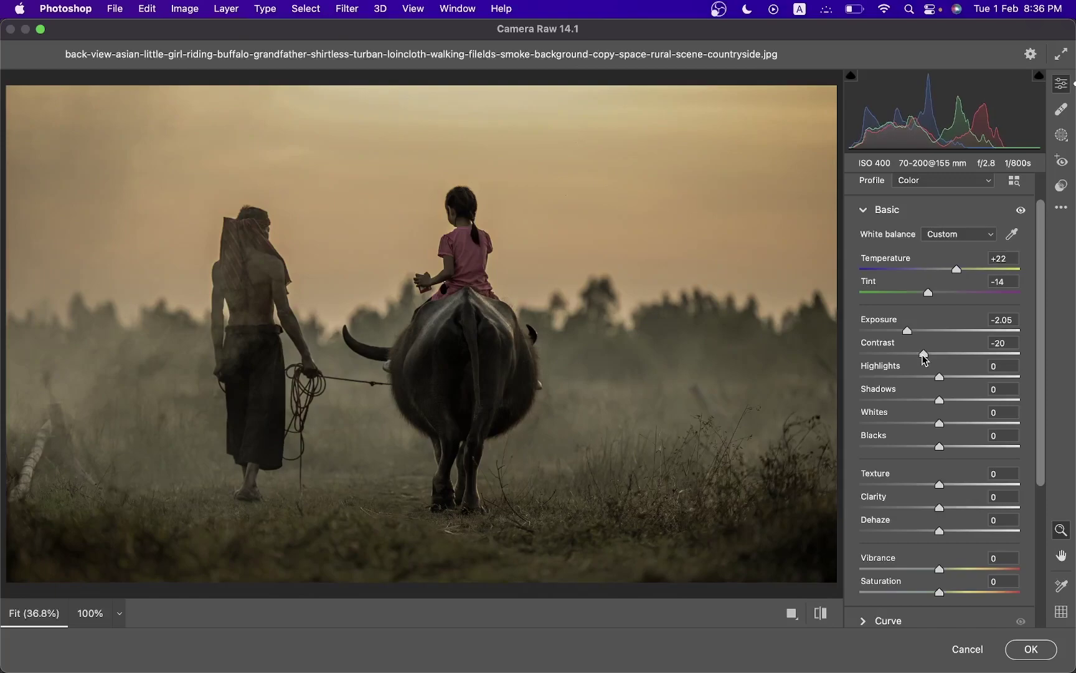
pyautogui.moveTo(939, 376); pyautogui.dragTo(869, 377)
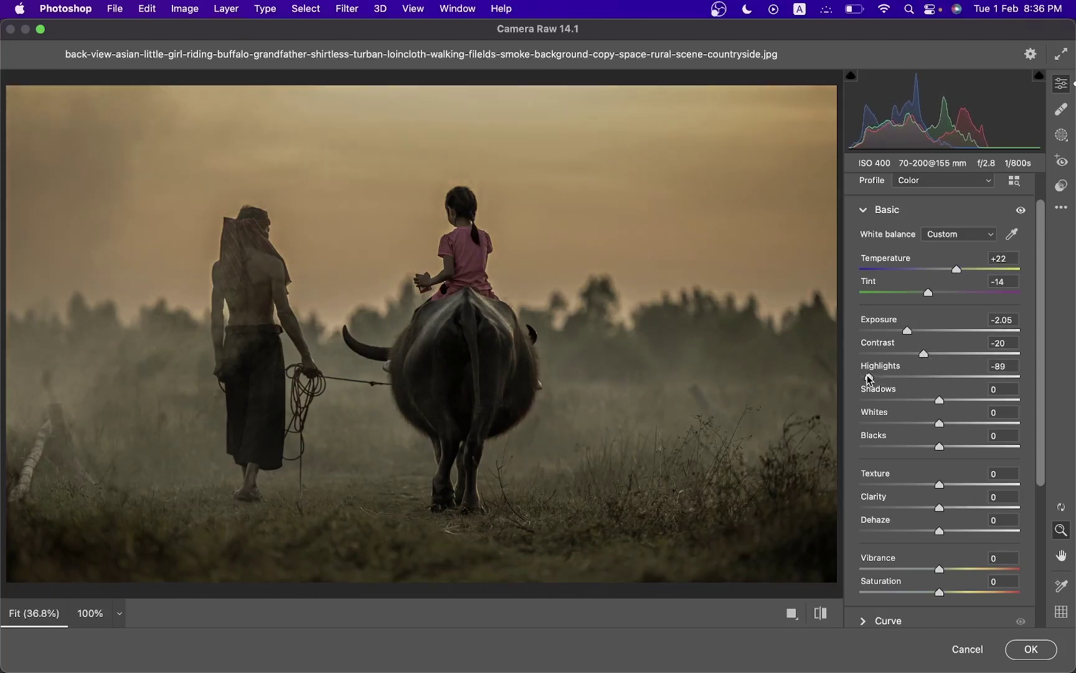
pyautogui.moveTo(940, 400); pyautogui.dragTo(1001, 402)
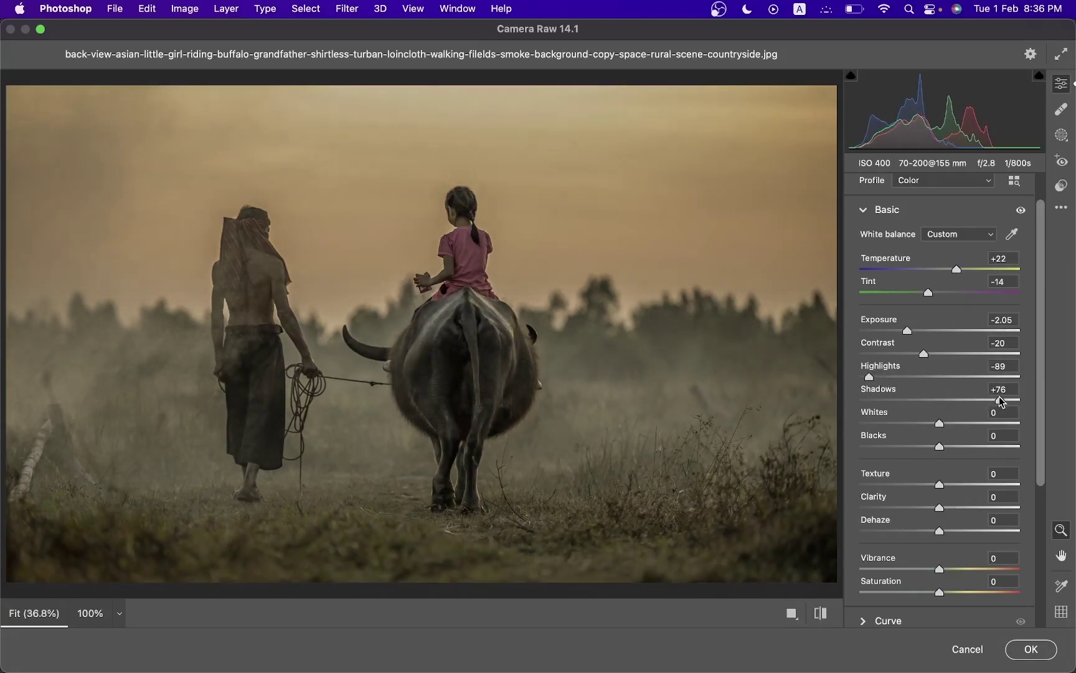
pyautogui.click(961, 424)
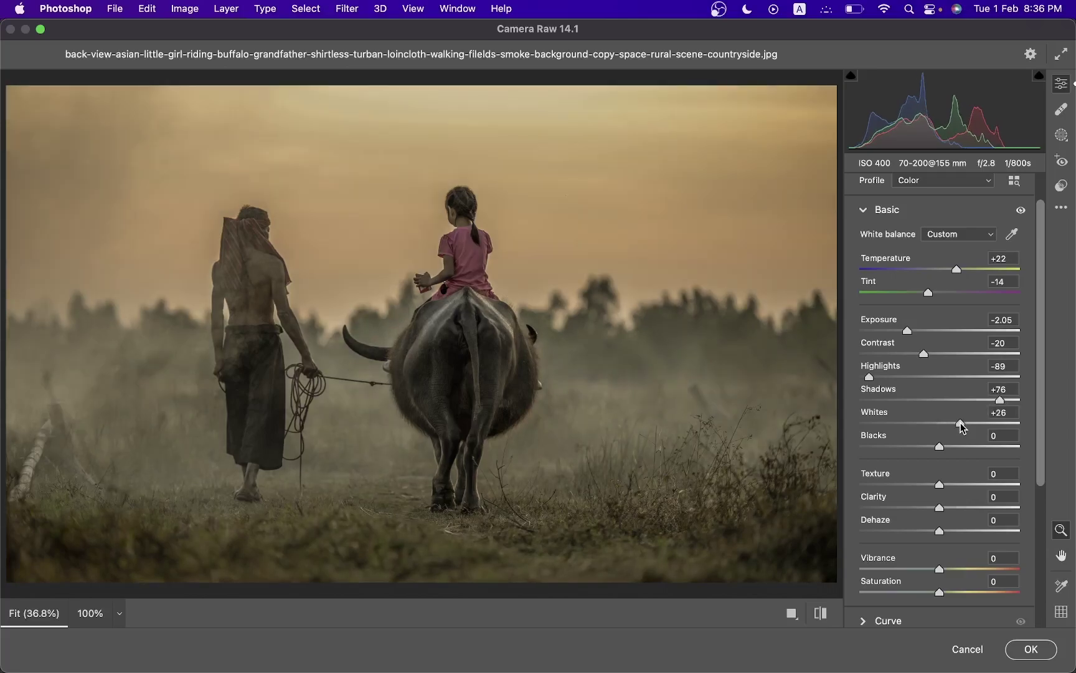
pyautogui.moveTo(959, 421); pyautogui.dragTo(961, 422)
# Add a little texture, lower Vibrance to -6, and compare the graded and original looks.
pyautogui.moveTo(940, 484); pyautogui.dragTo(947, 487)
pyautogui.scroll(-1, 933, 492)
pyautogui.scroll(-1, 927, 502)
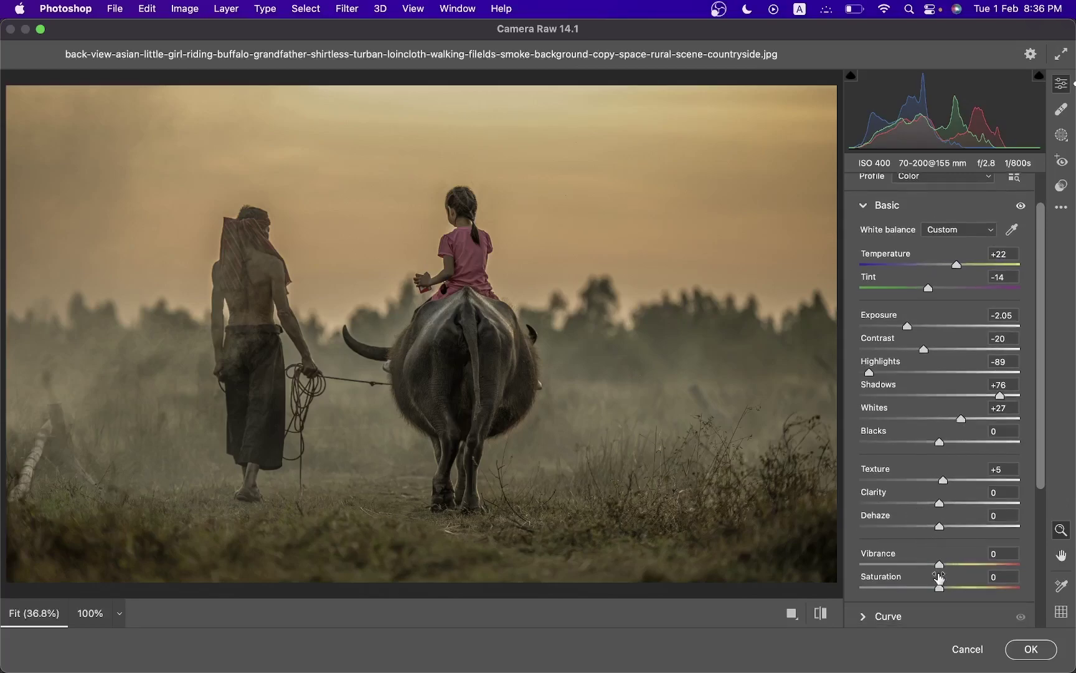
pyautogui.moveTo(940, 565); pyautogui.dragTo(944, 588)
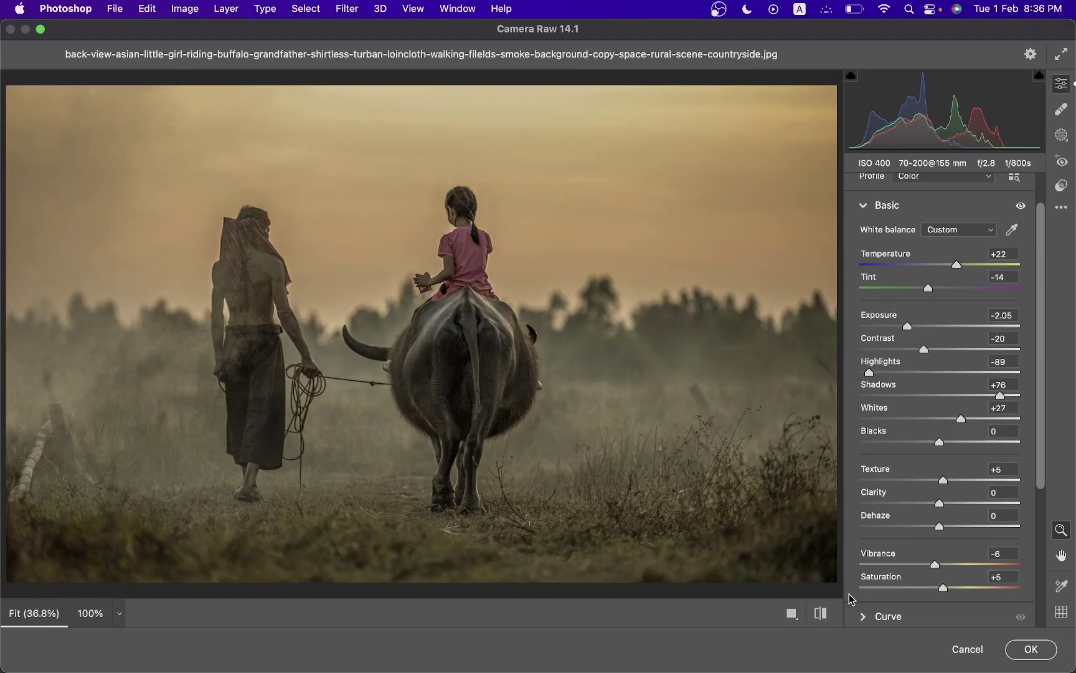
pyautogui.click(821, 613)
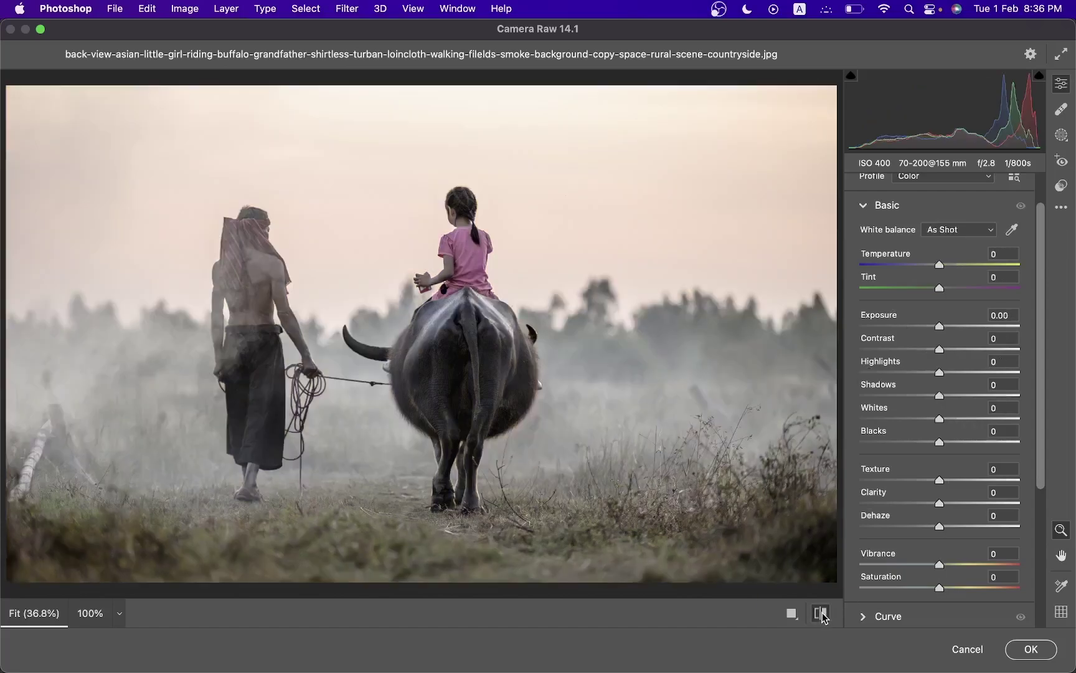
pyautogui.click(822, 614)
pyautogui.click(821, 614)
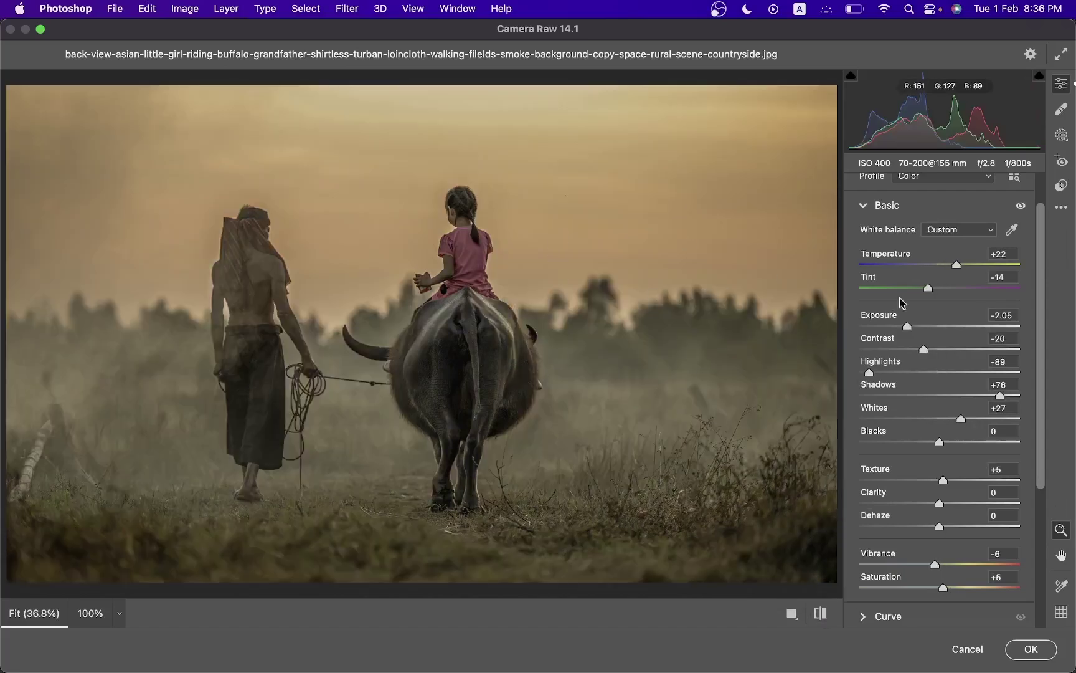
pyautogui.click(887, 207)
# Raise the point curve's black point and add a lowered shadow point.
pyautogui.click(887, 275)
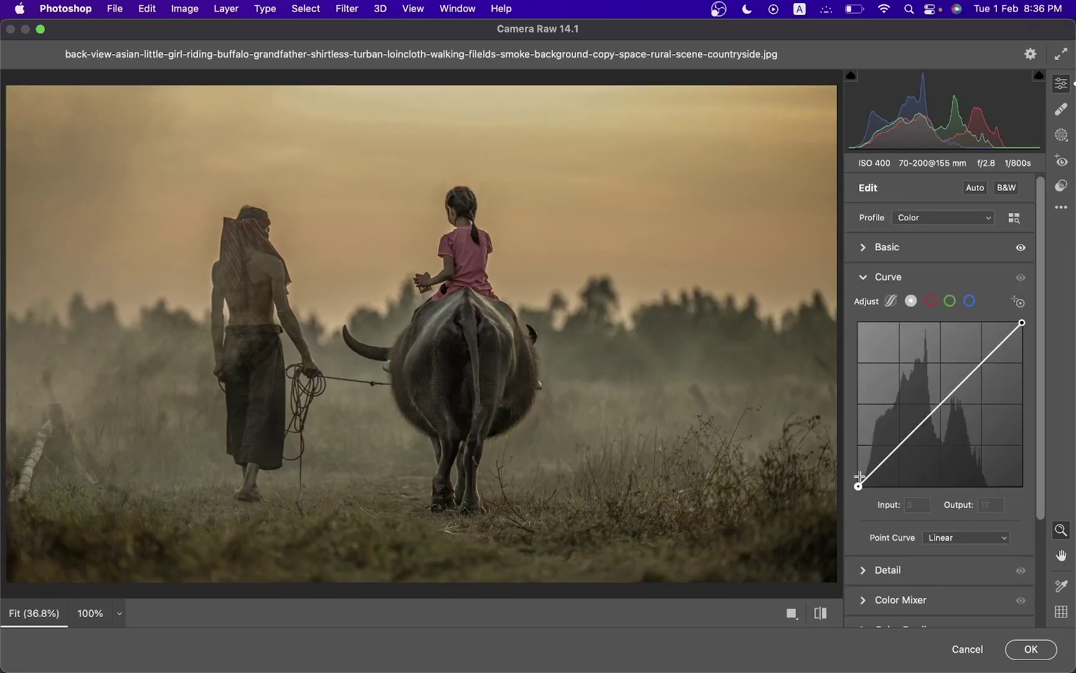
pyautogui.moveTo(857, 487); pyautogui.dragTo(860, 500)
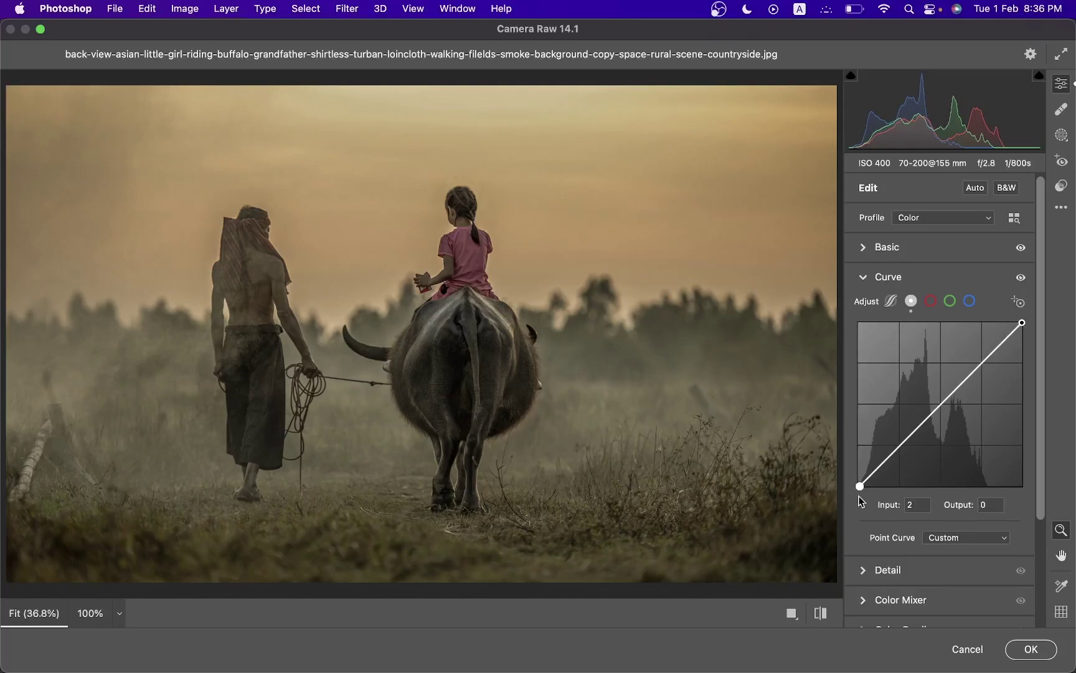
pyautogui.press('Left')
pyautogui.press('Left')
pyautogui.press('Up')
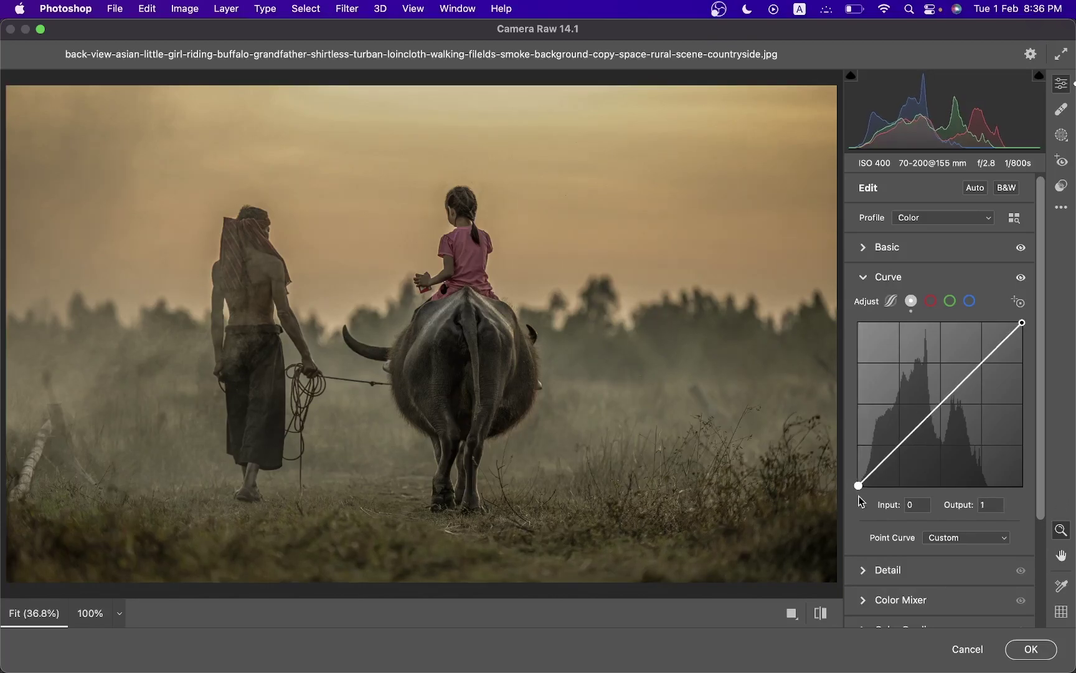
pyautogui.click(902, 447)
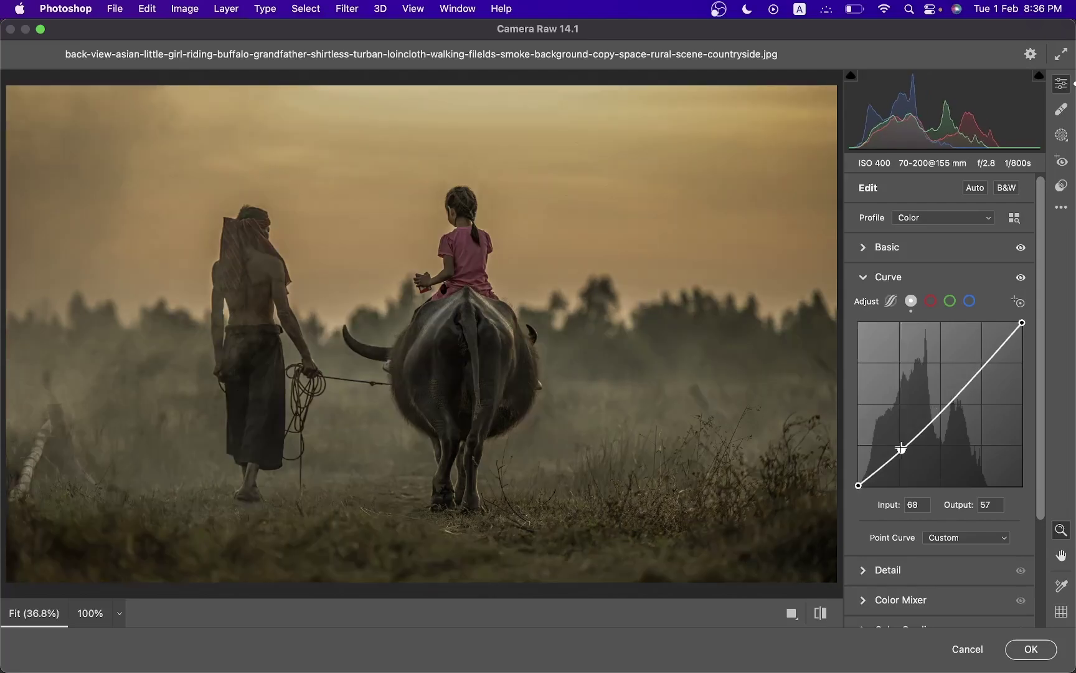
pyautogui.moveTo(902, 448); pyautogui.dragTo(902, 451)
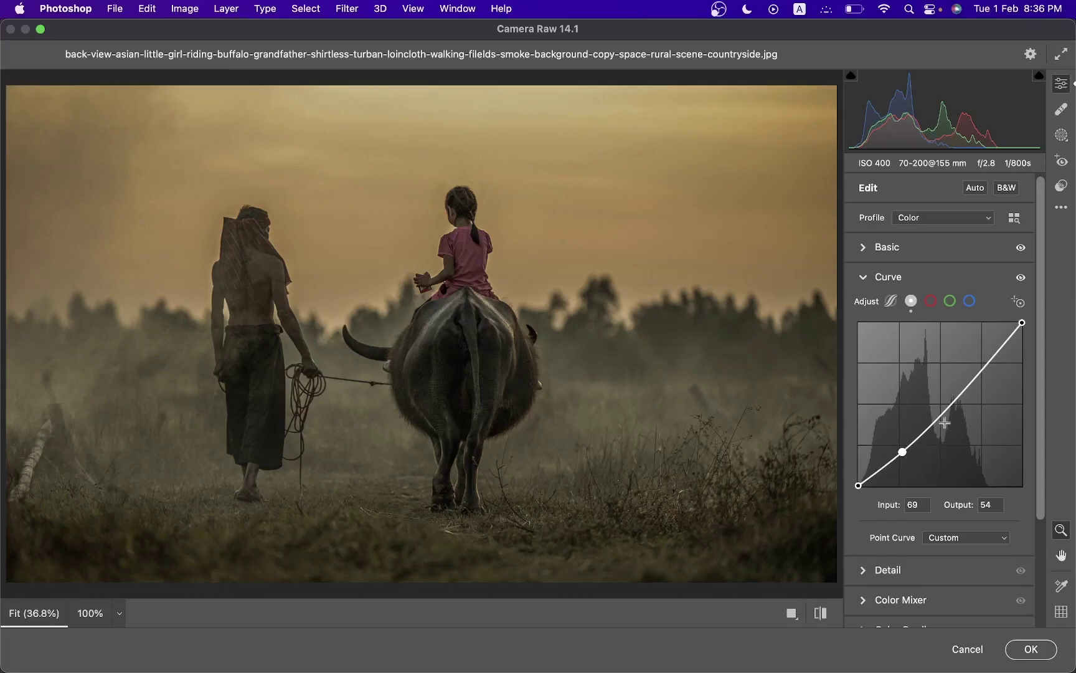
# Add midtone and highlight points, lower the white endpoint, and set the green midpoint to 133/126.
pyautogui.moveTo(942, 407); pyautogui.dragTo(938, 399)
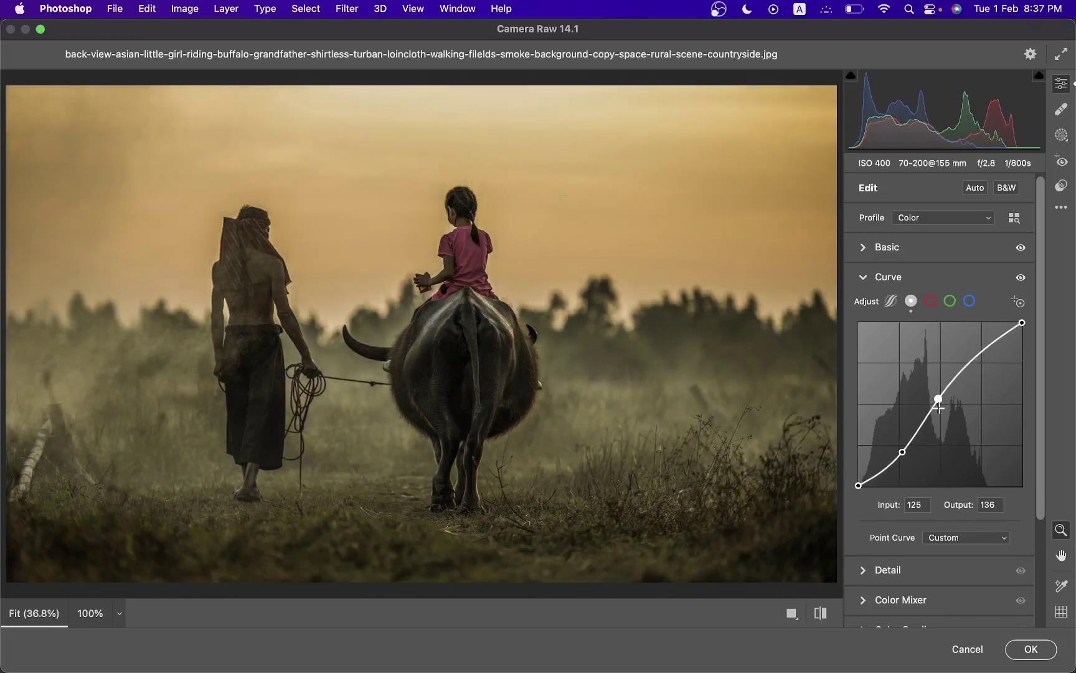
pyautogui.click(969, 362)
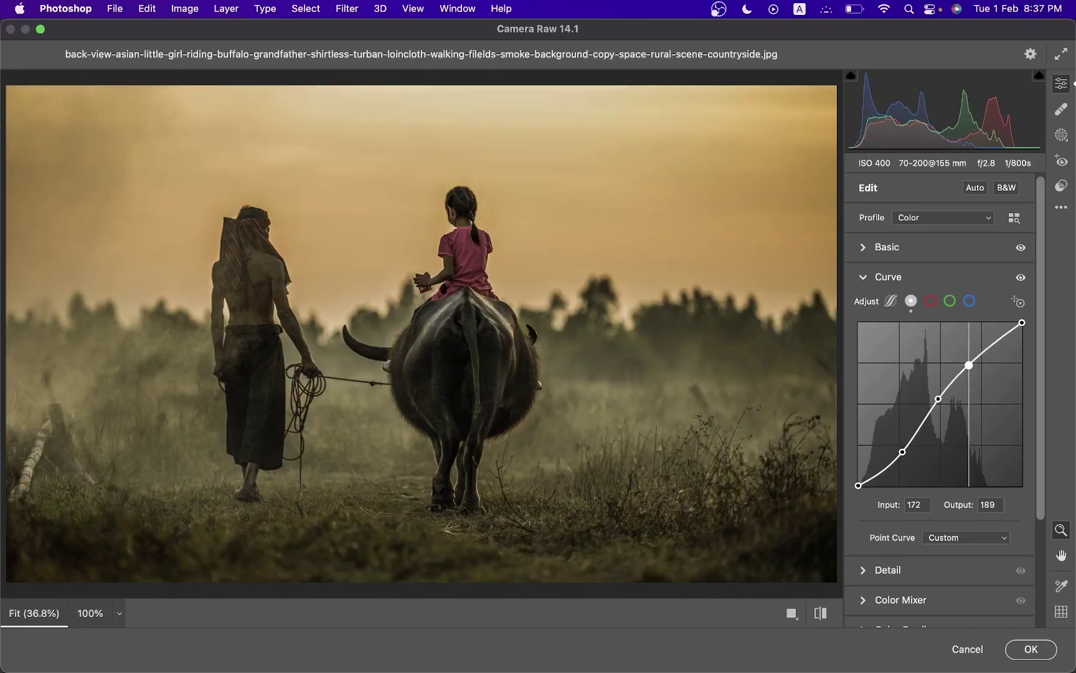
pyautogui.moveTo(969, 365); pyautogui.dragTo(983, 352)
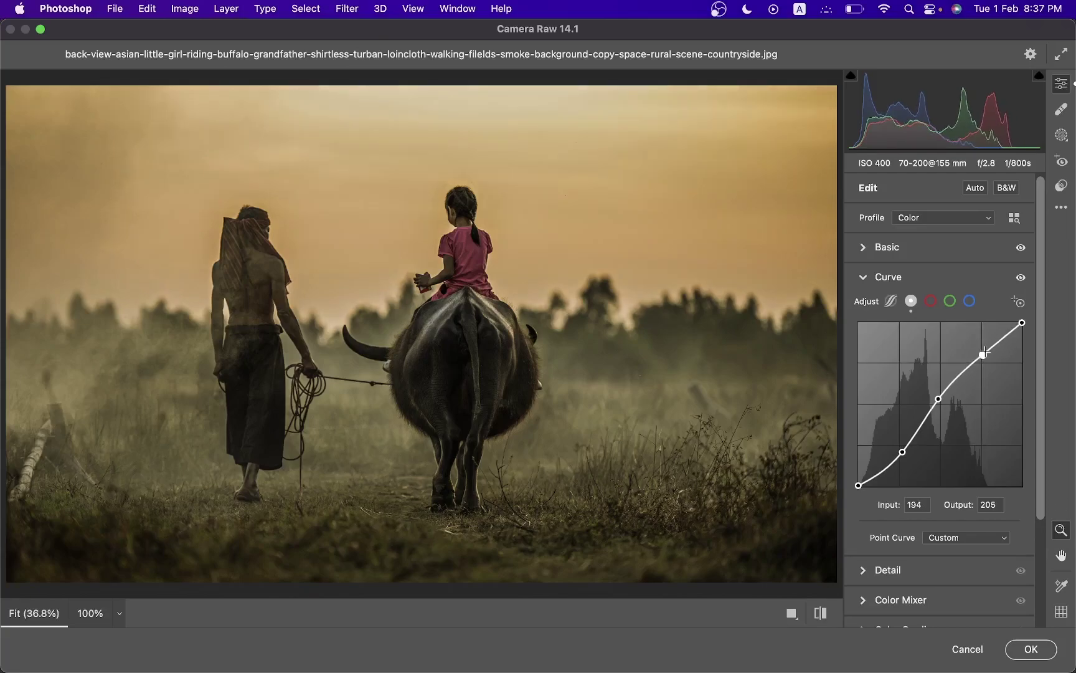
pyautogui.press('Left')
pyautogui.press('Down')
pyautogui.press('Down')
pyautogui.press('Down')
pyautogui.press('Down')
pyautogui.press('Down')
pyautogui.press('Down')
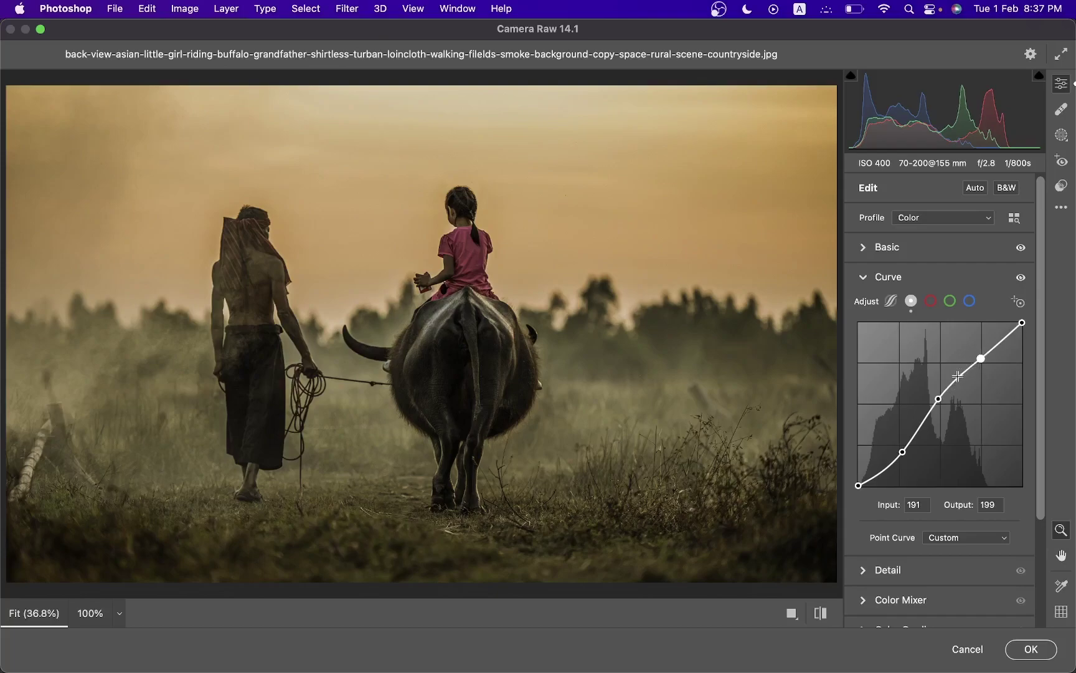
pyautogui.moveTo(1022, 323); pyautogui.dragTo(1022, 341)
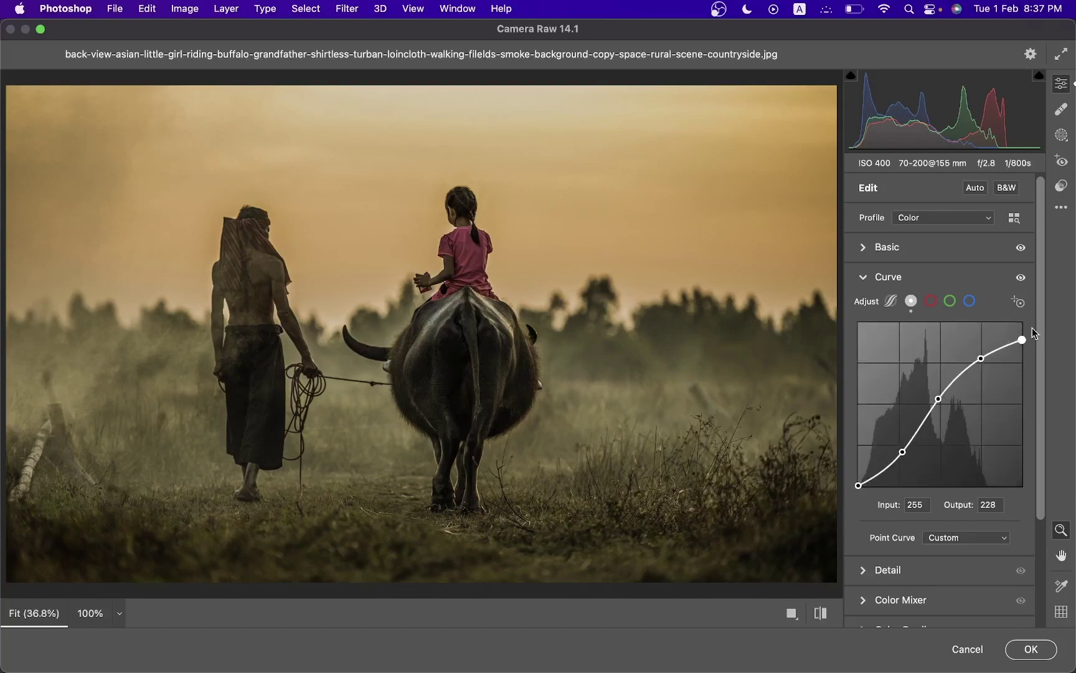
pyautogui.click(950, 303)
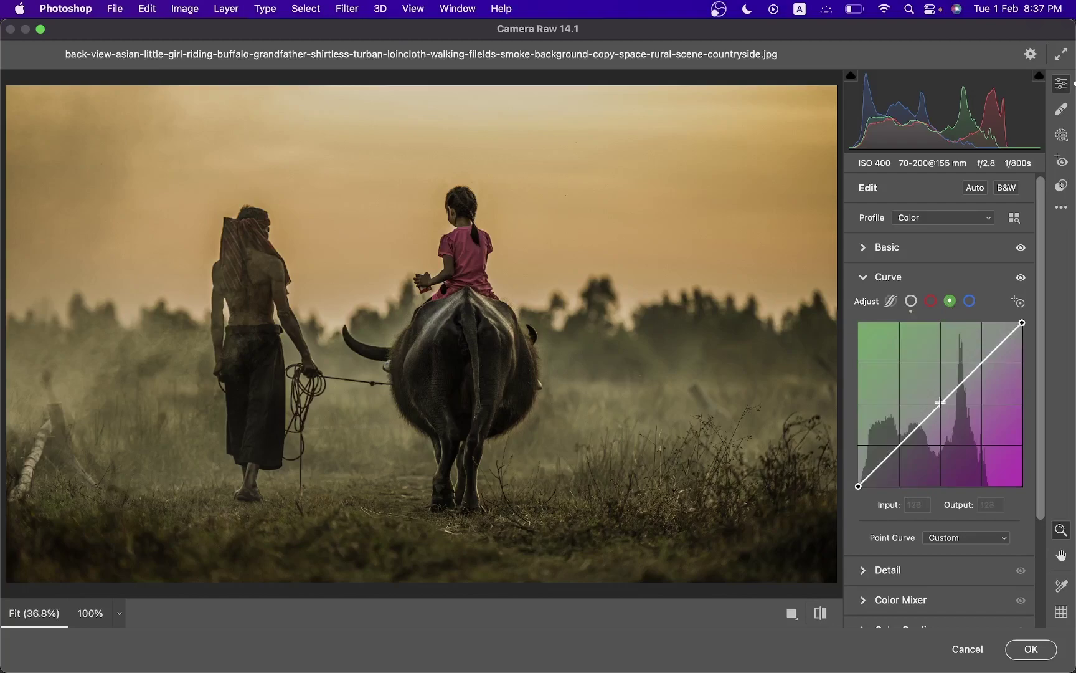
pyautogui.moveTo(940, 402); pyautogui.dragTo(941, 402)
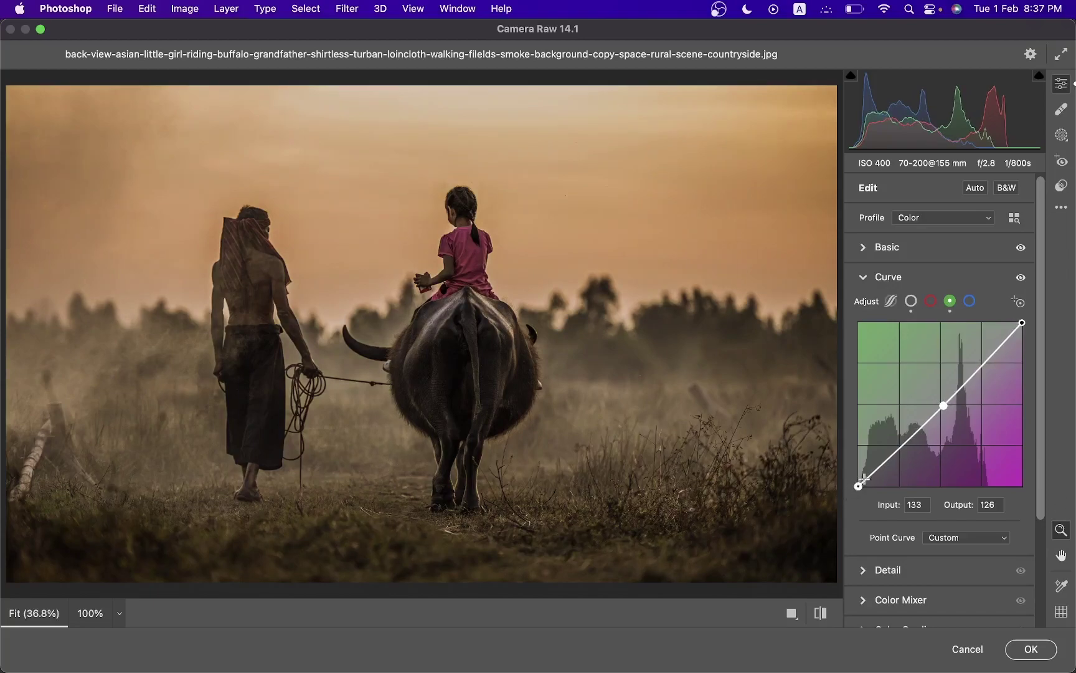
# Set the parametric curve Lights to -24 and Shadows to +58, comparing with the curve toggled.
pyautogui.click(892, 301)
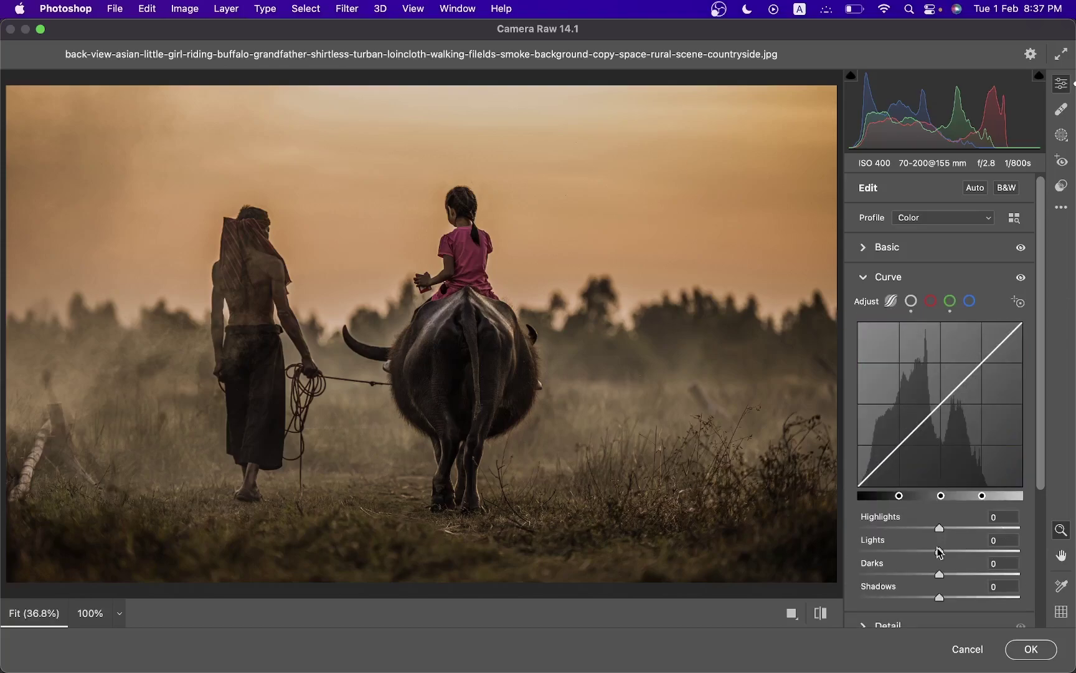
pyautogui.moveTo(940, 551); pyautogui.dragTo(922, 552)
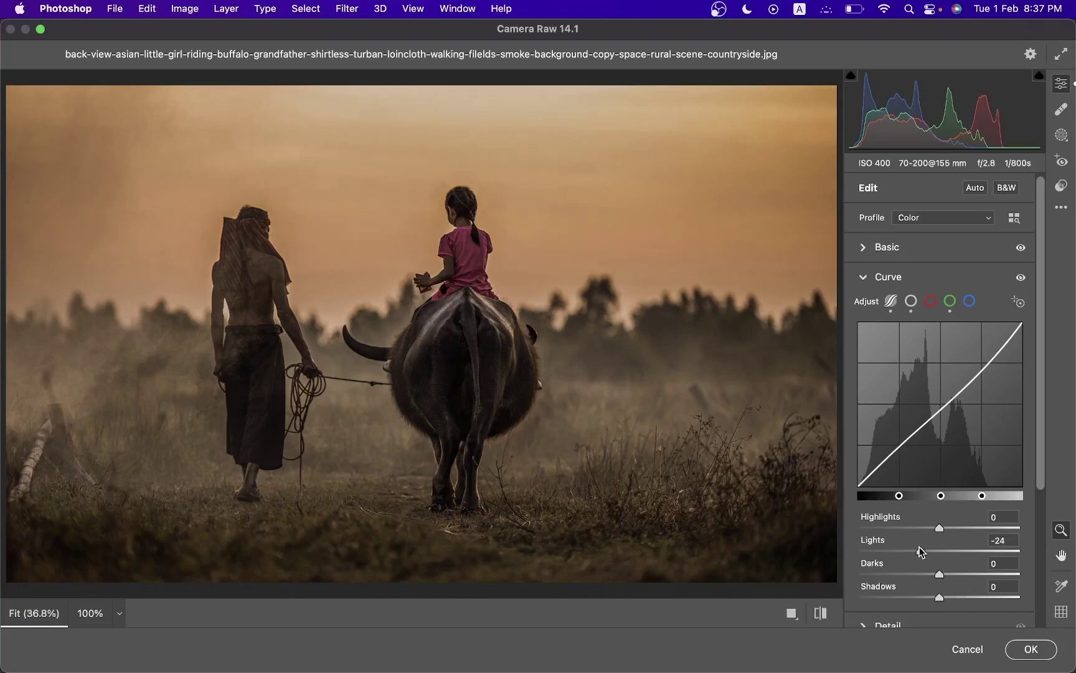
pyautogui.scroll(-1, 921, 550)
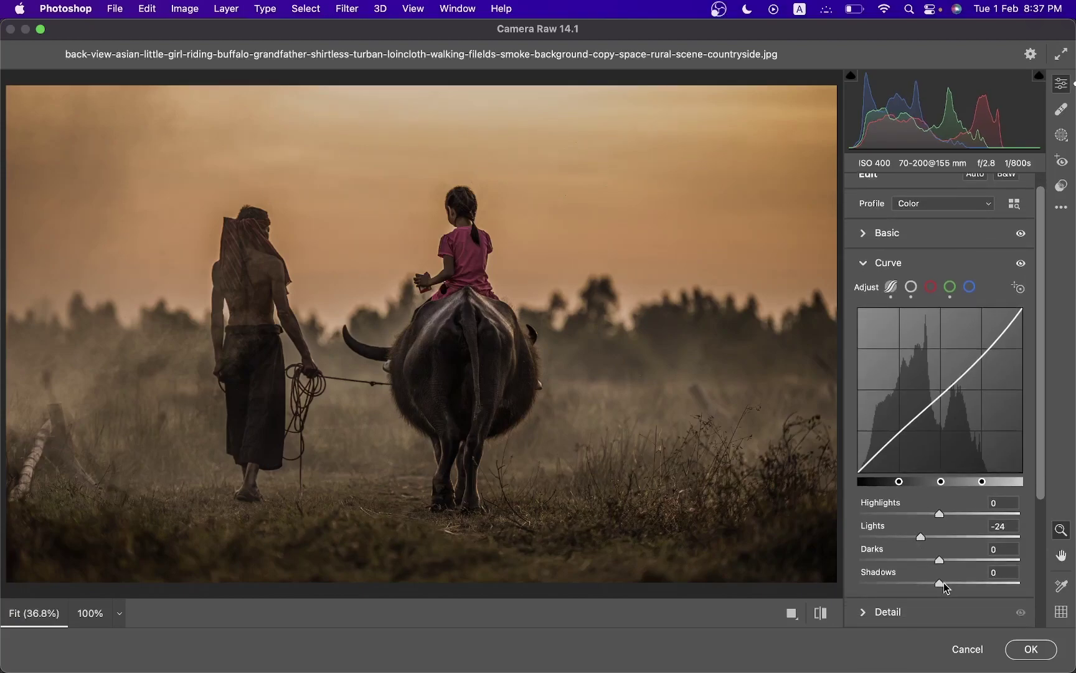
pyautogui.moveTo(944, 585); pyautogui.dragTo(992, 588)
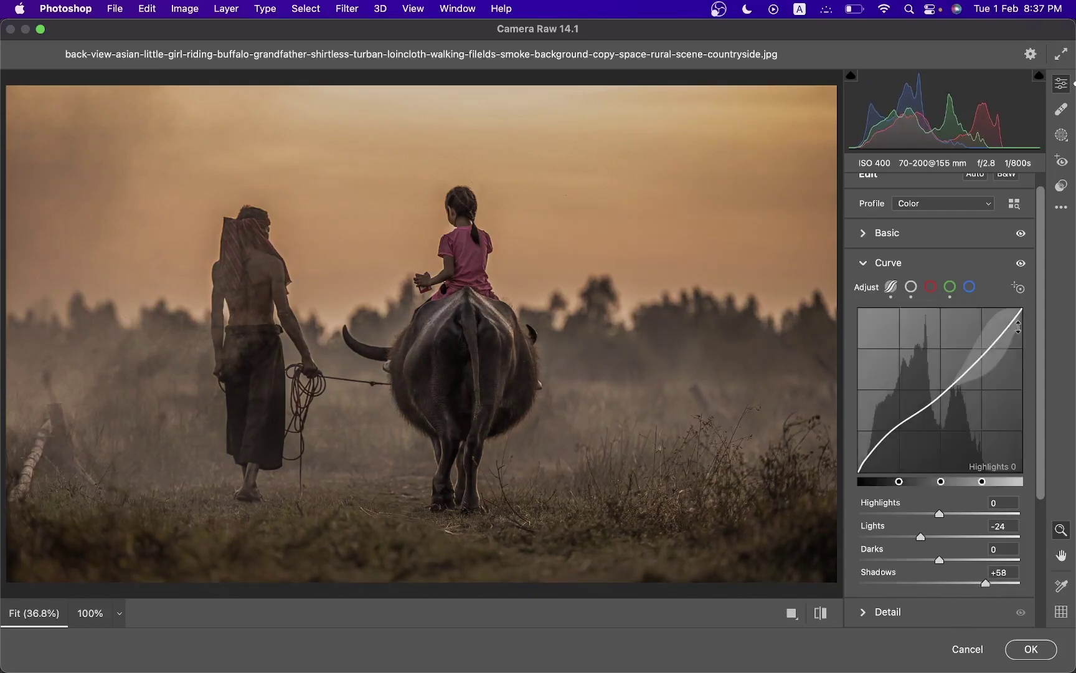
pyautogui.click(1020, 264)
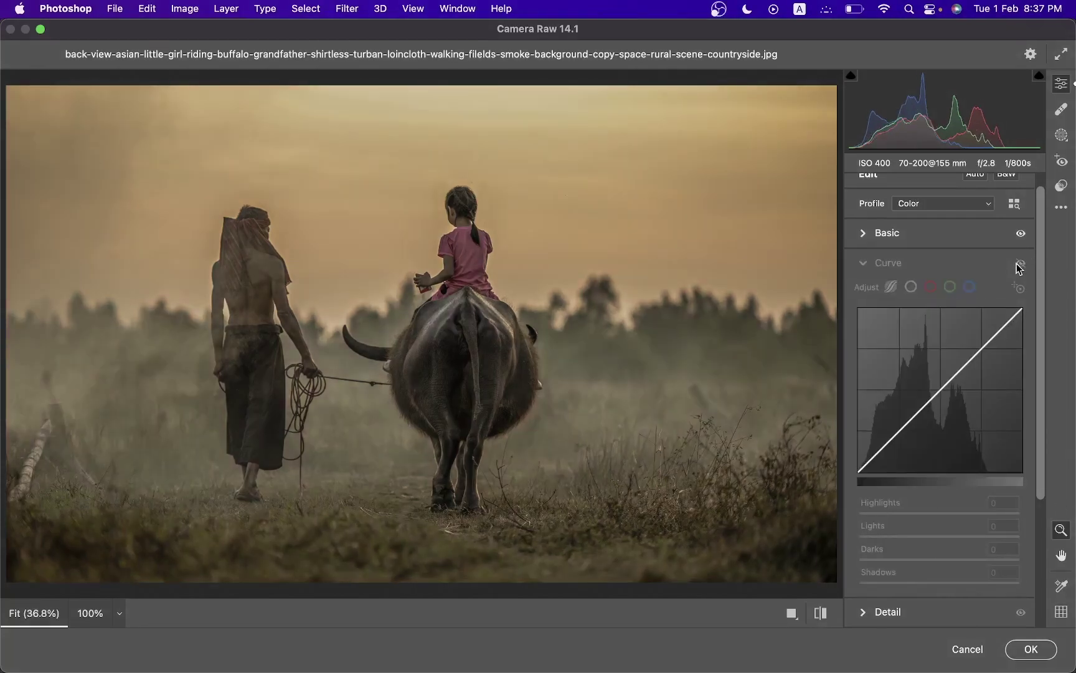
pyautogui.click(1018, 263)
pyautogui.click(1018, 263)
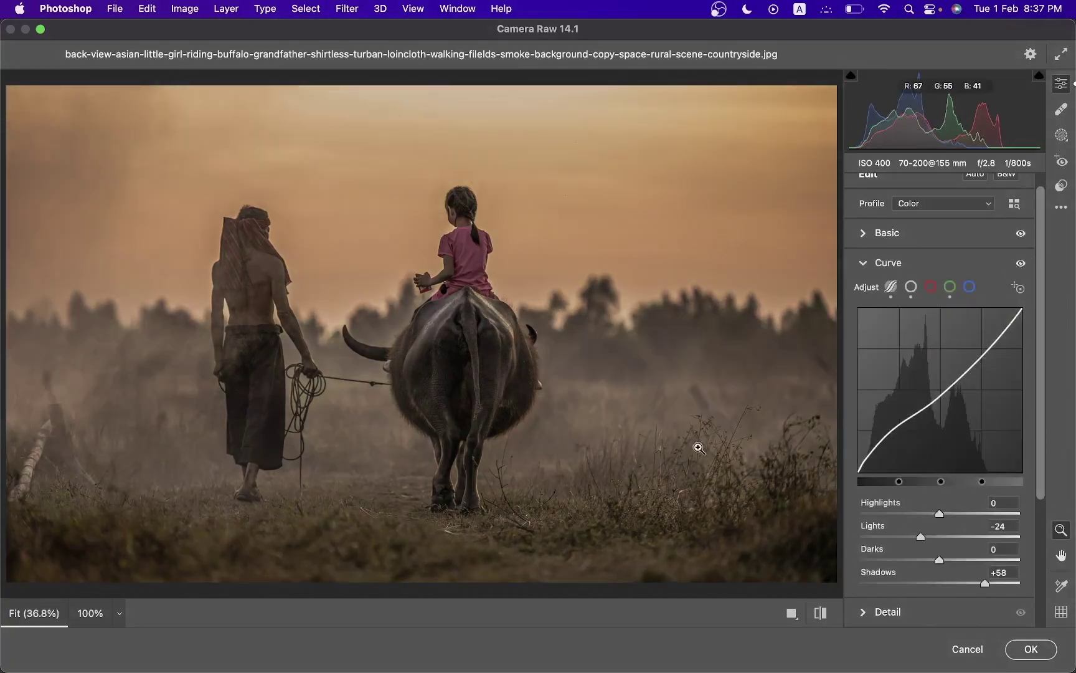
pyautogui.click(902, 263)
# Set Detail Sharpening to 40 and Color Noise Reduction to 25.
pyautogui.click(909, 308)
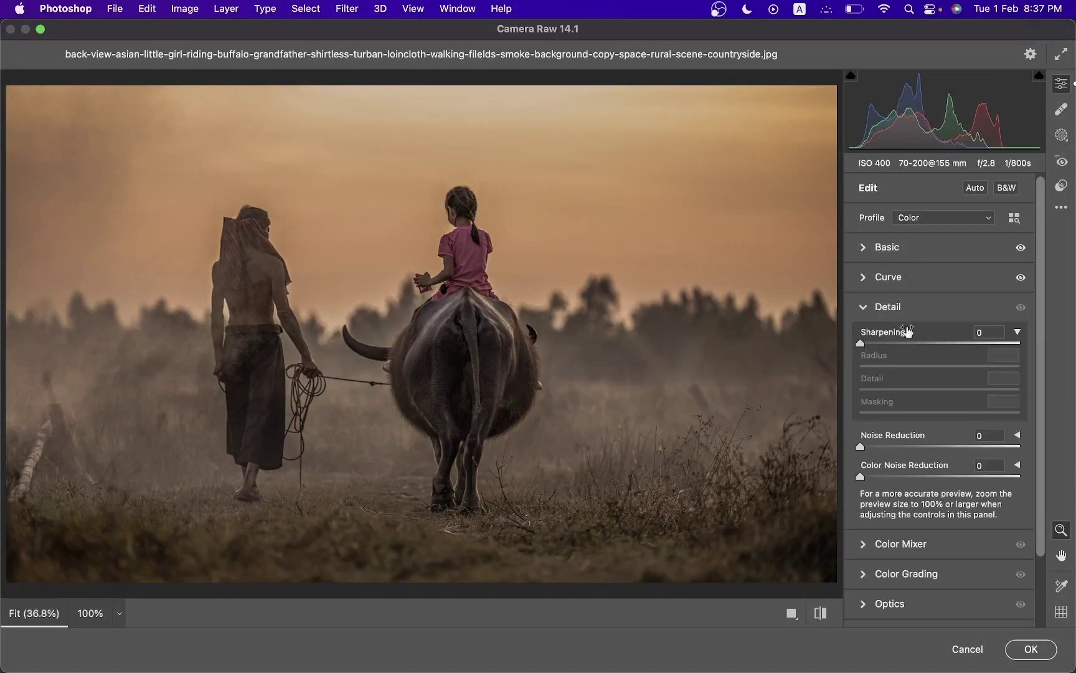
pyautogui.click(876, 340)
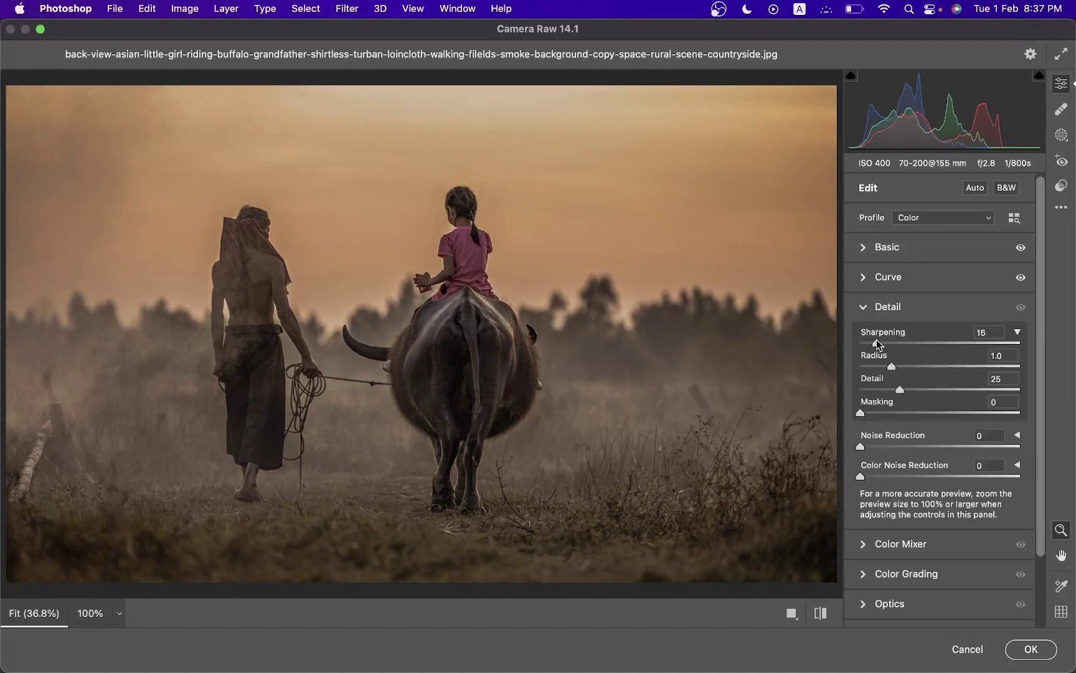
pyautogui.moveTo(880, 342); pyautogui.dragTo(903, 341)
pyautogui.click(899, 475)
pyautogui.click(875, 308)
# In Color Mixer Hue, shift Reds to about +25, Oranges negative, and adjust Greens.
pyautogui.click(872, 338)
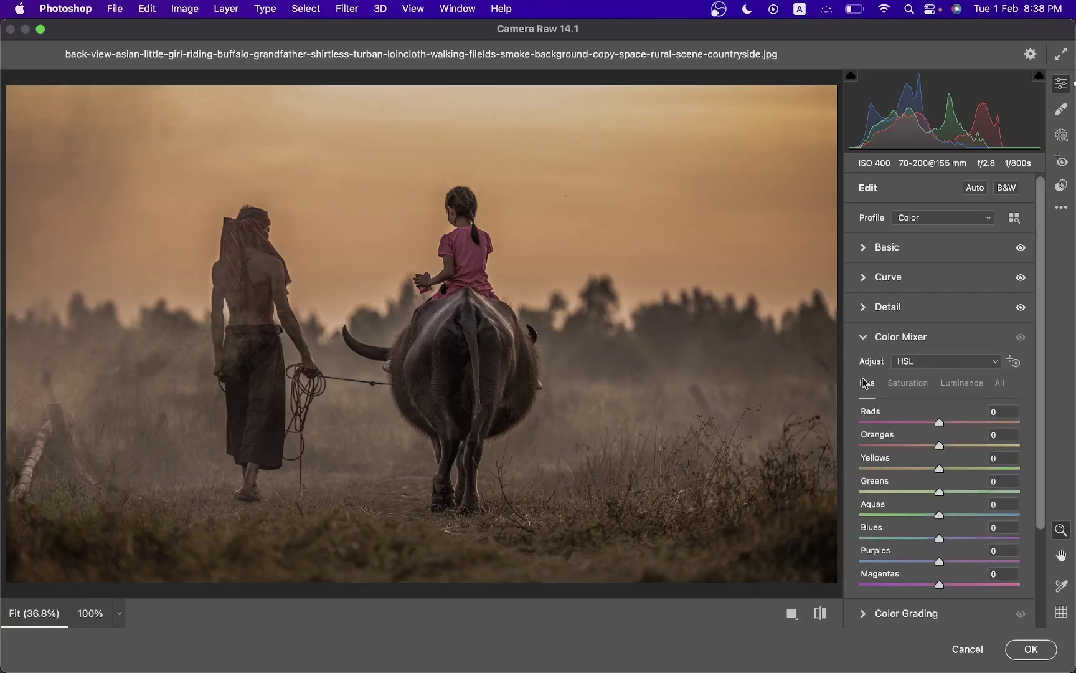
pyautogui.scroll(-1, 885, 417)
pyautogui.scroll(-1, 885, 420)
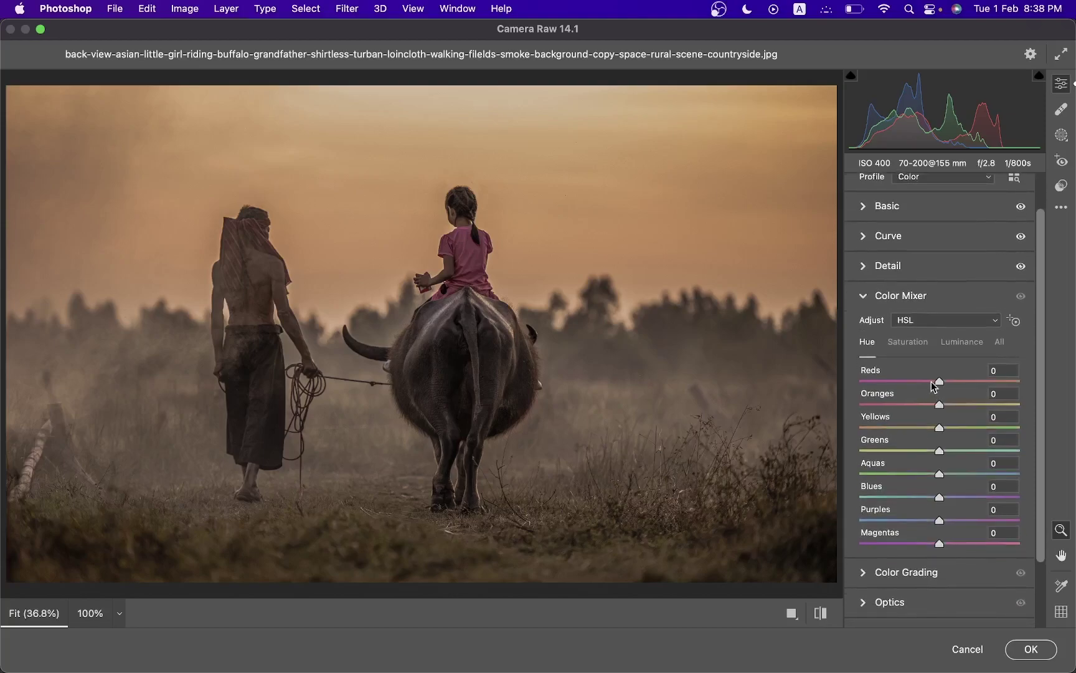
pyautogui.moveTo(932, 381); pyautogui.dragTo(957, 379)
pyautogui.moveTo(939, 404); pyautogui.dragTo(879, 428)
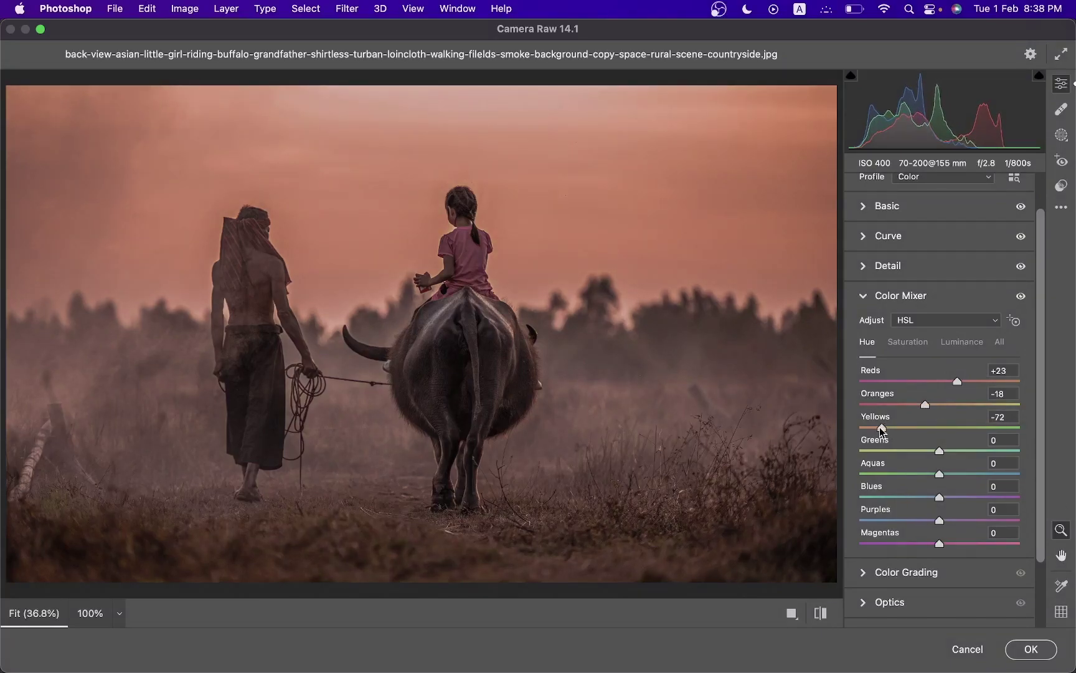
pyautogui.moveTo(939, 449); pyautogui.dragTo(999, 449)
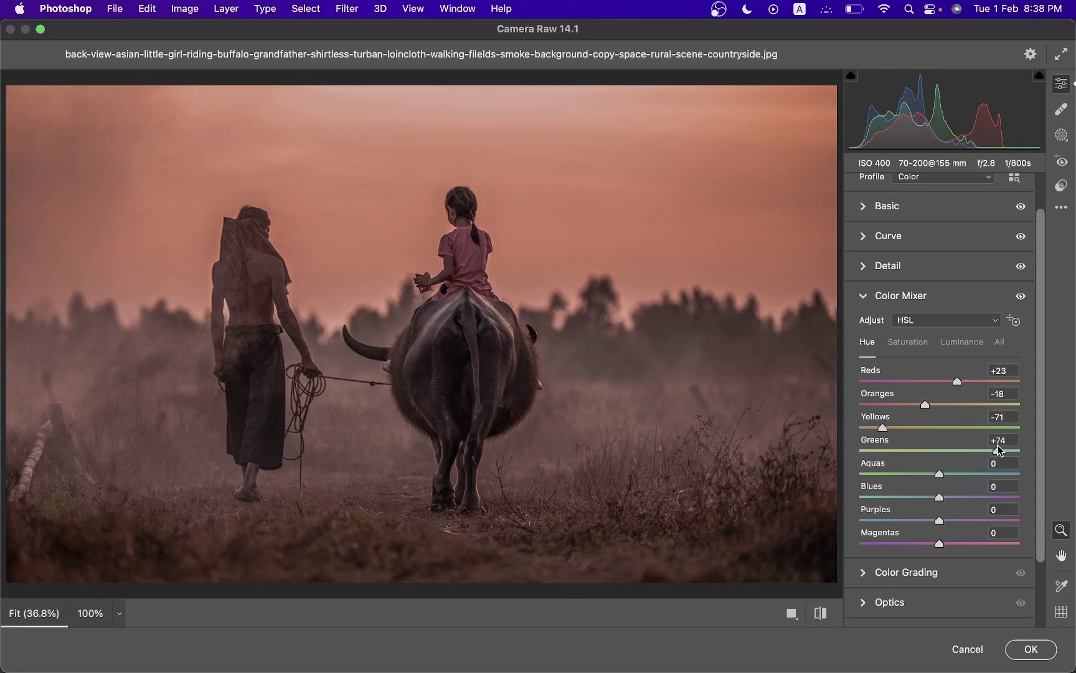
# In Color Mixer Saturation, boost Reds and desaturate Yellows and Greens.
pyautogui.click(922, 350)
pyautogui.moveTo(939, 381)
pyautogui.mouseDown()
pyautogui.moveTo(965, 381)
pyautogui.moveTo(972, 401)
pyautogui.mouseUp()
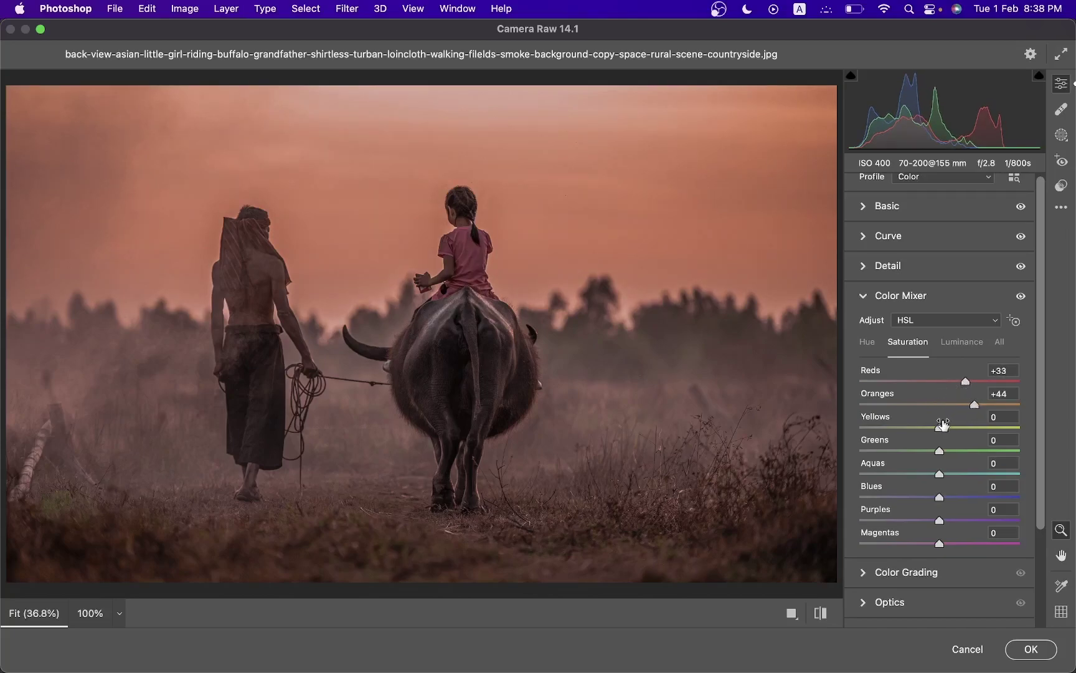
pyautogui.click(926, 428)
pyautogui.moveTo(920, 428); pyautogui.dragTo(890, 448)
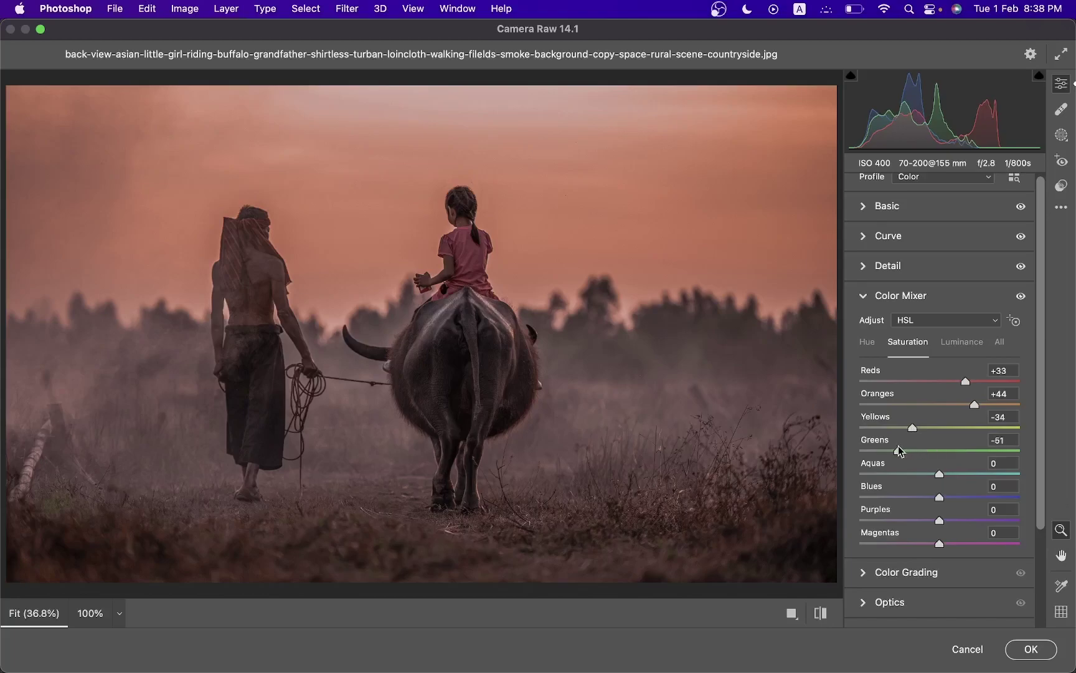
pyautogui.moveTo(886, 446); pyautogui.dragTo(867, 447)
# Set Luminance Oranges +20, Yellows -16 and Greens -60, then compare with Color Mixer toggled.
pyautogui.click(965, 341)
pyautogui.click(948, 404)
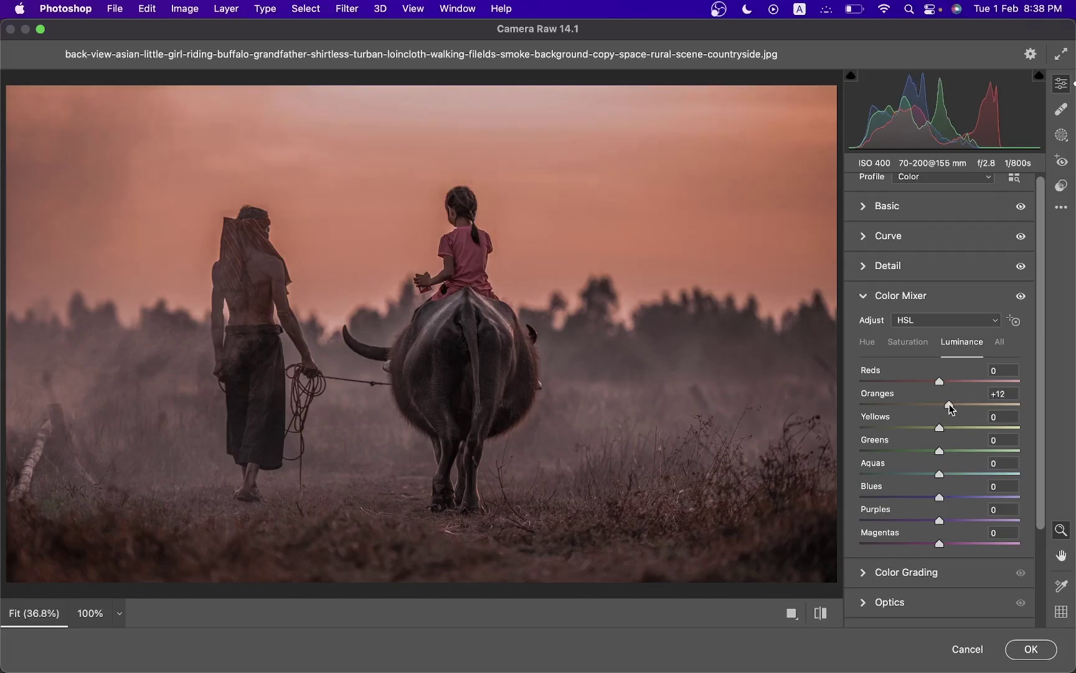
pyautogui.moveTo(949, 404); pyautogui.dragTo(957, 406)
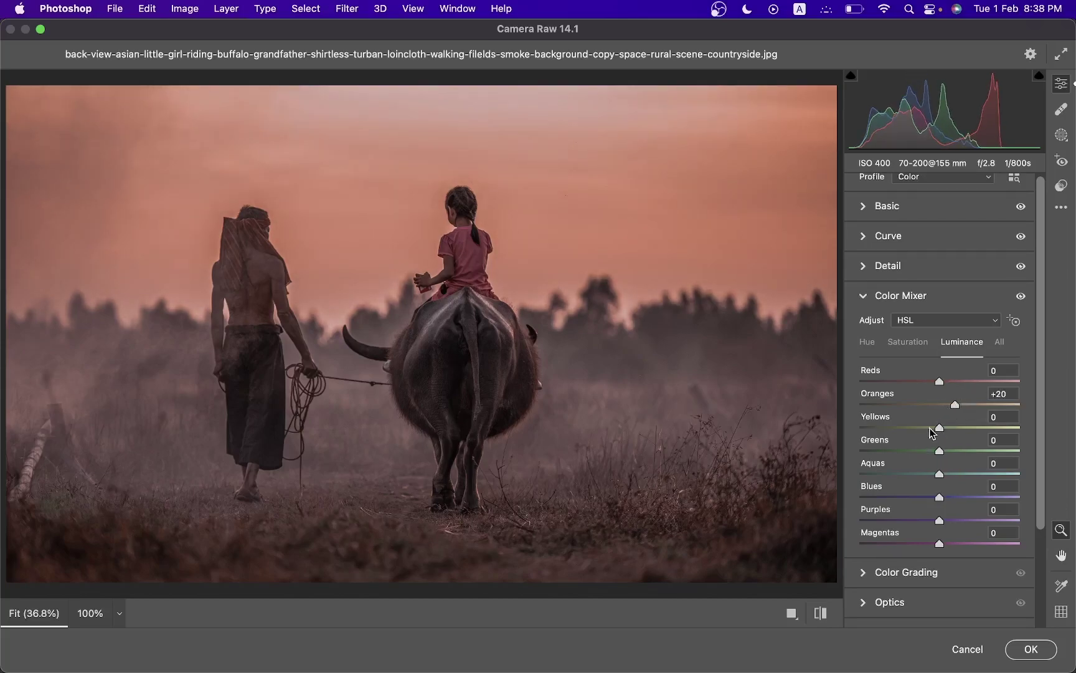
pyautogui.moveTo(939, 428); pyautogui.dragTo(928, 428)
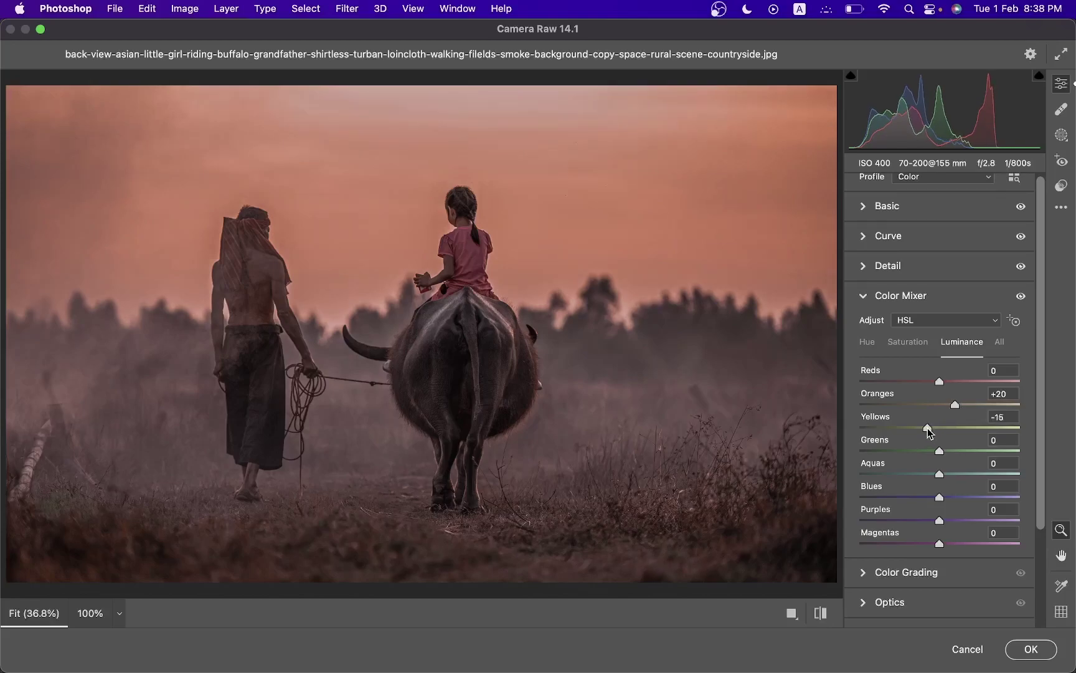
pyautogui.moveTo(928, 451)
pyautogui.mouseDown()
pyautogui.moveTo(892, 452)
pyautogui.moveTo(948, 476)
pyautogui.mouseUp()
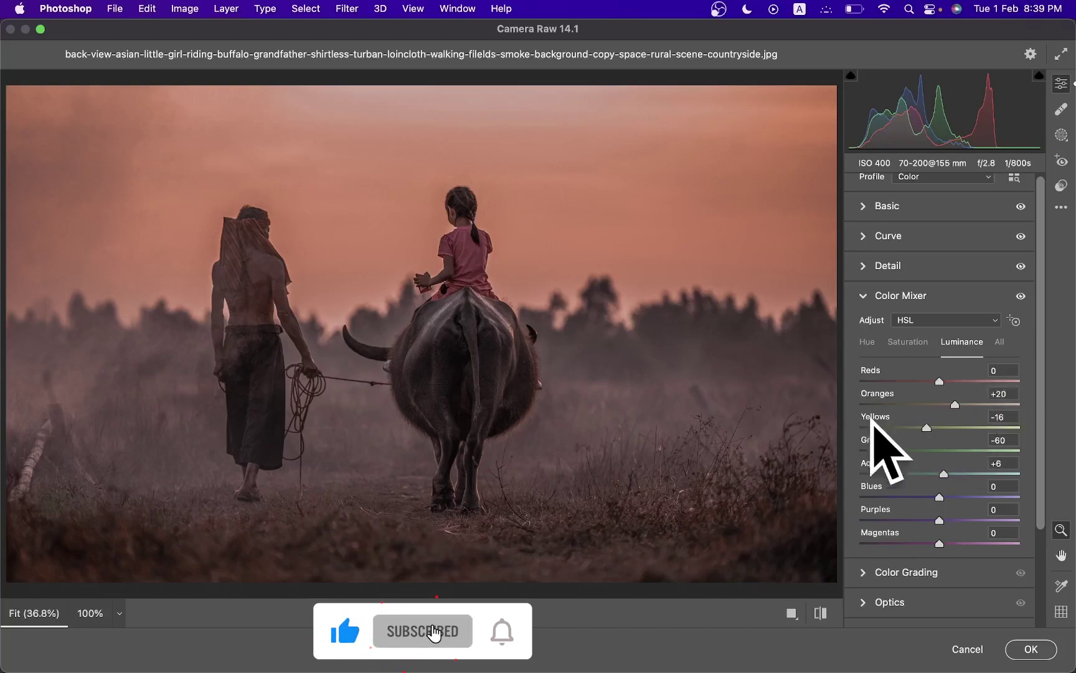
pyautogui.click(1023, 299)
pyautogui.click(1023, 299)
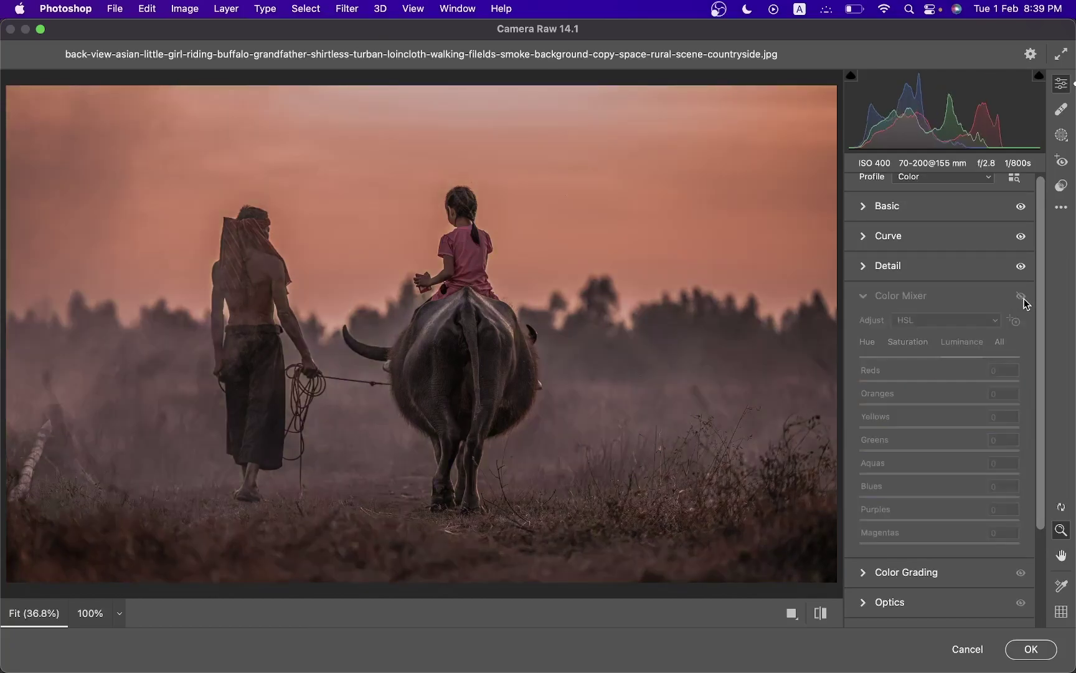
pyautogui.click(1024, 299)
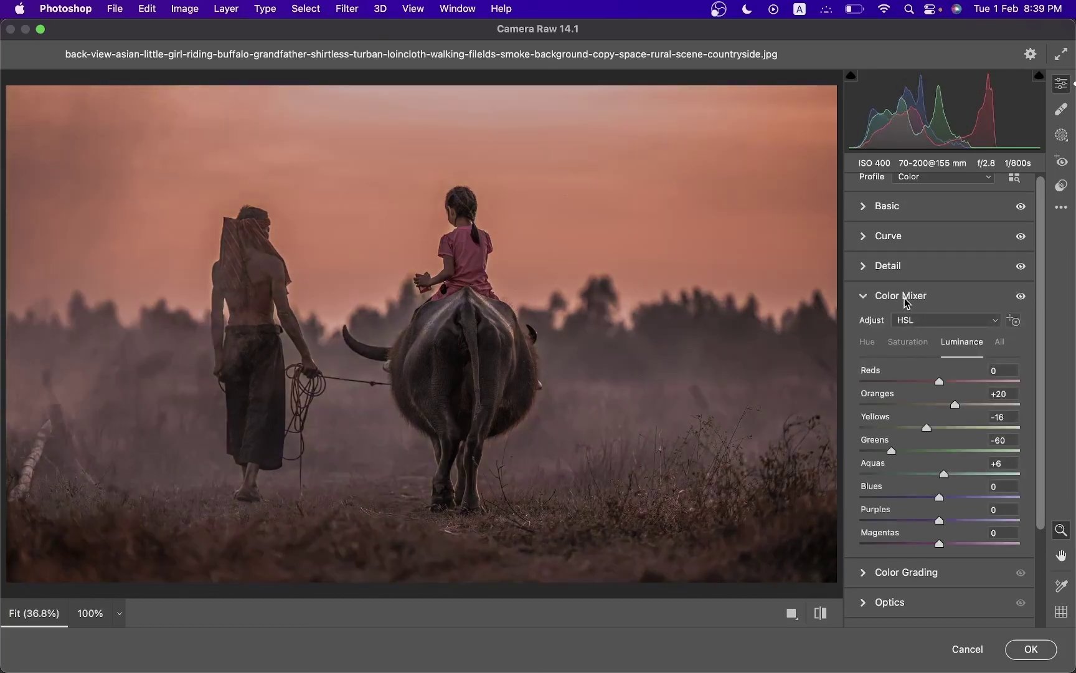
pyautogui.click(905, 297)
# Tint the Color Grading shadows teal at Hue 187, Saturation 27, with Blending 100.
pyautogui.click(892, 365)
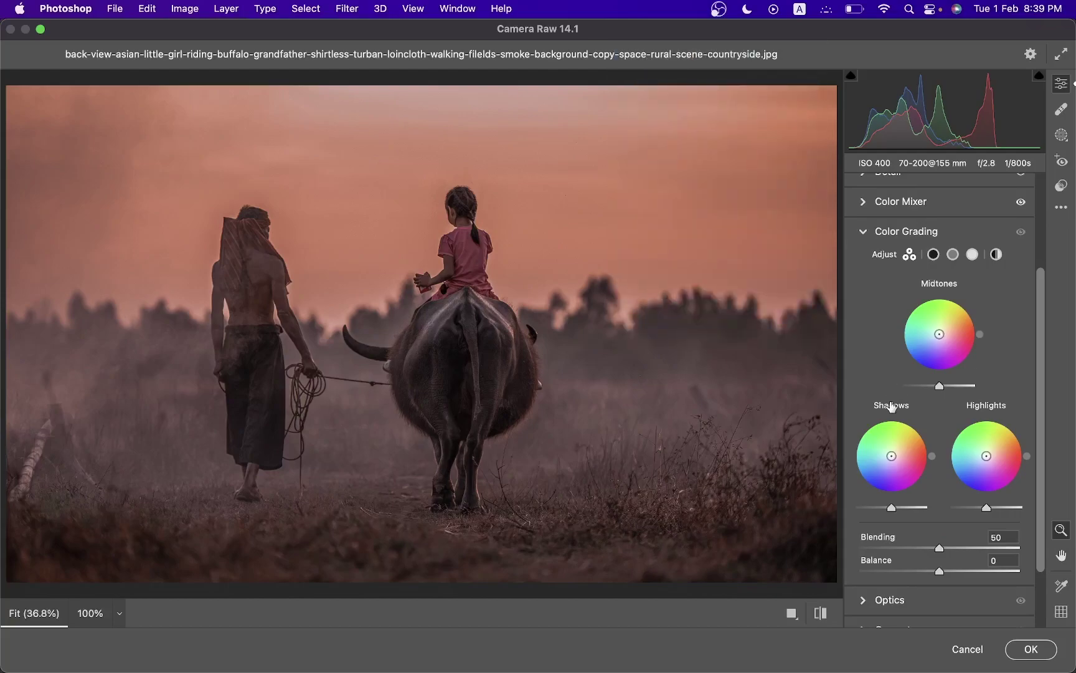
pyautogui.click(934, 255)
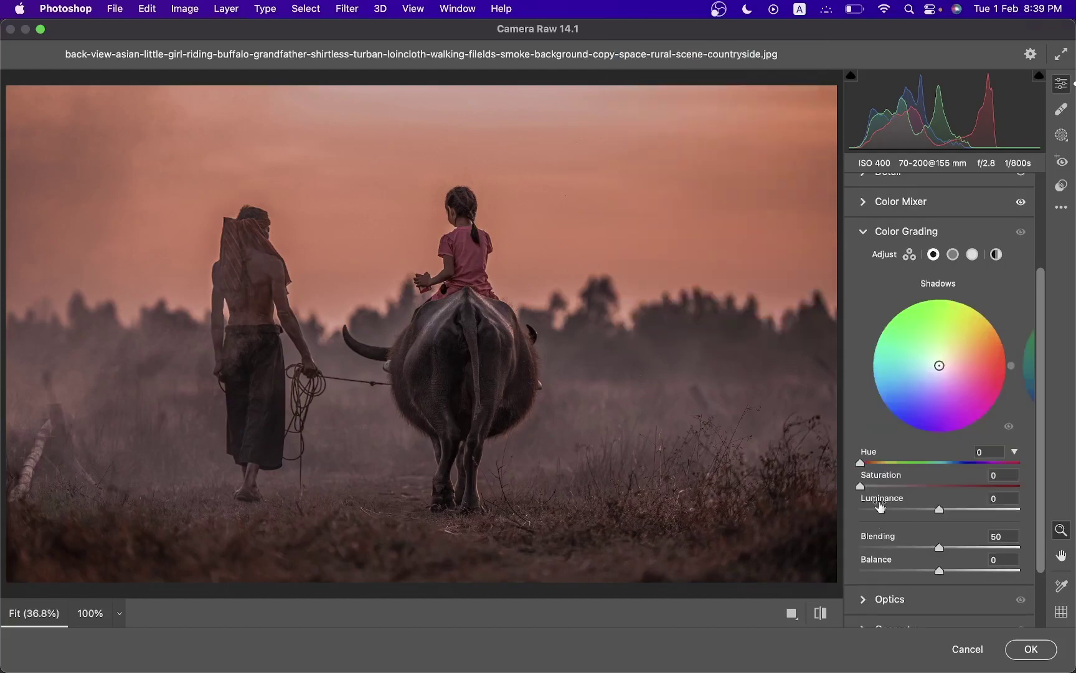
pyautogui.moveTo(886, 462); pyautogui.dragTo(942, 462)
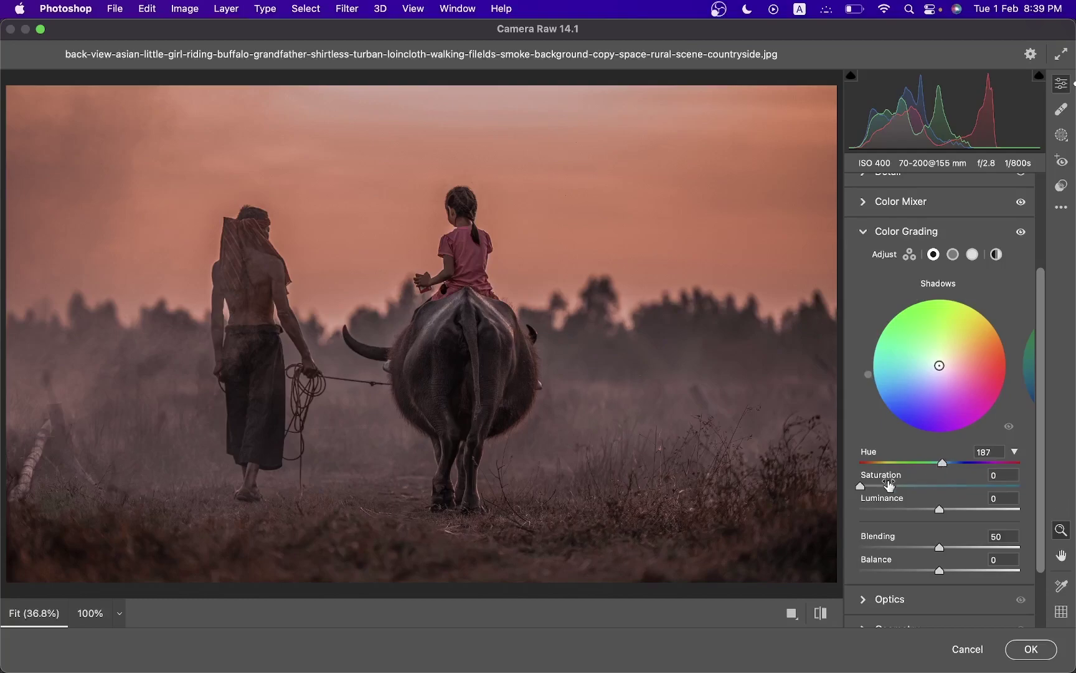
pyautogui.moveTo(876, 485); pyautogui.dragTo(905, 487)
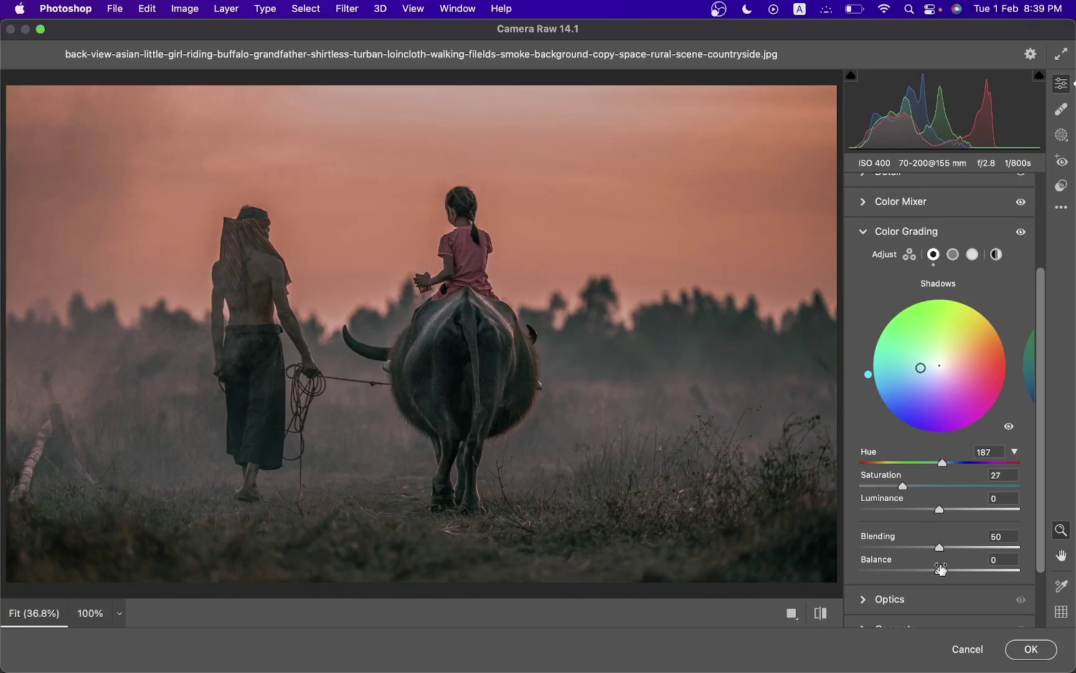
pyautogui.moveTo(941, 548); pyautogui.dragTo(1072, 547)
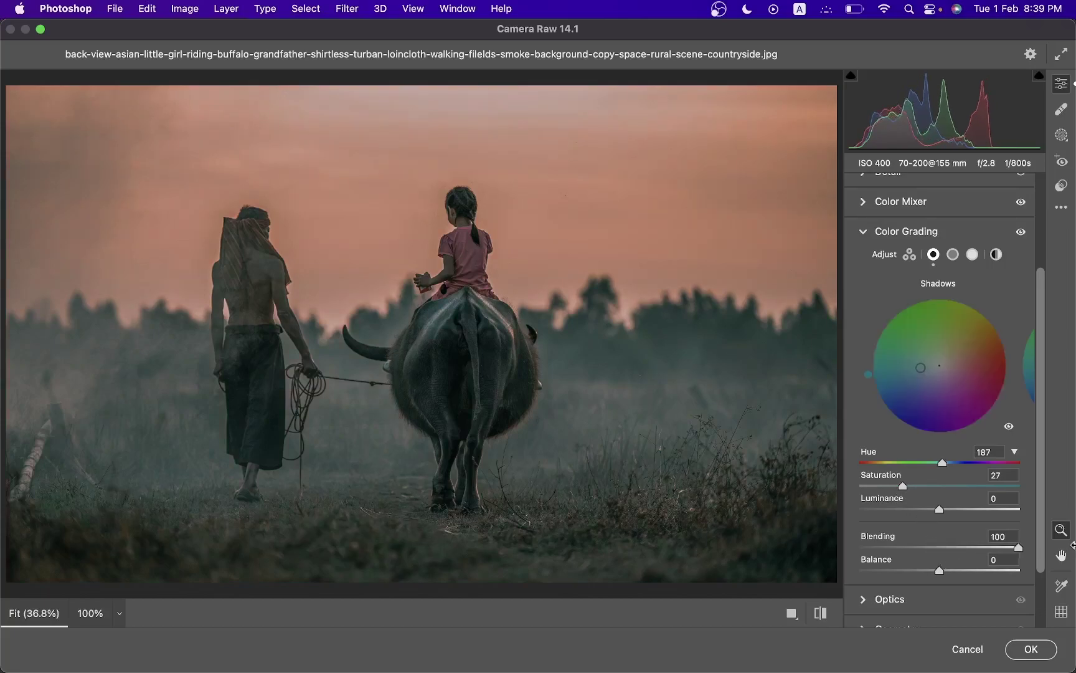
# Tint the highlights yellow-orange at Hue 64, Saturation 62.
pyautogui.click(974, 256)
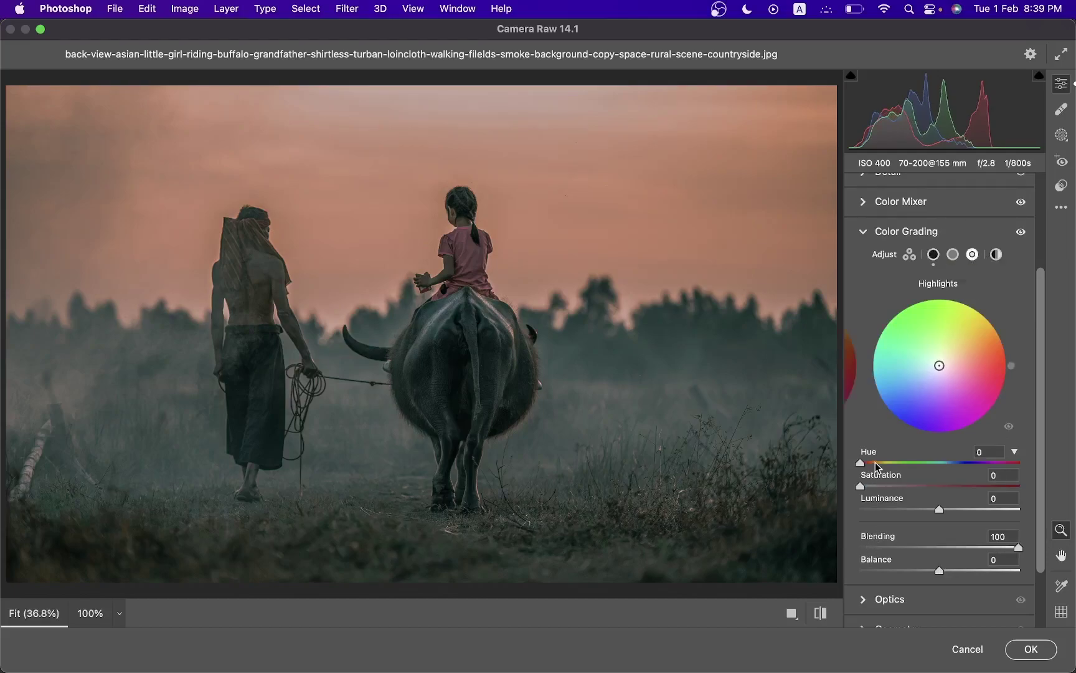
pyautogui.moveTo(873, 463); pyautogui.dragTo(893, 468)
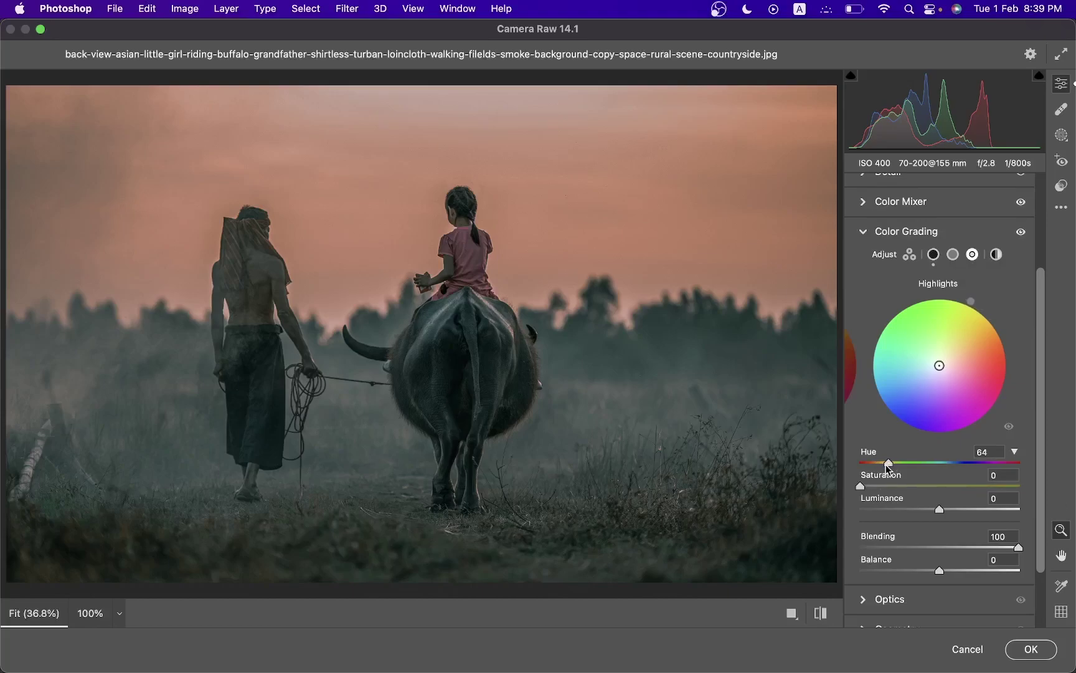
pyautogui.click(889, 487)
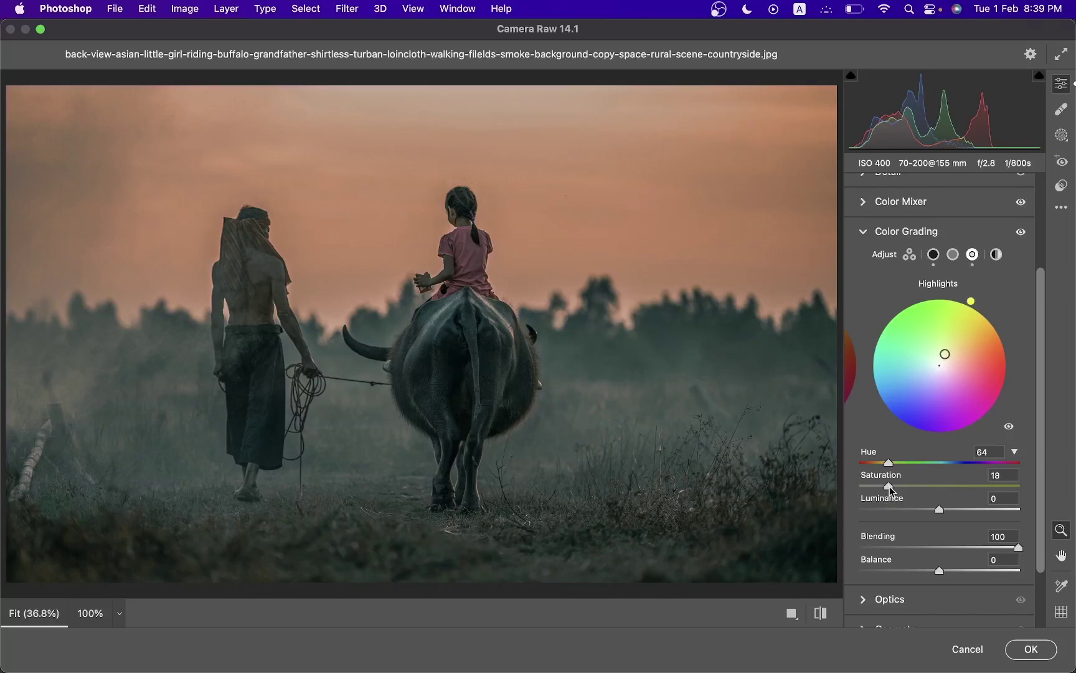
pyautogui.moveTo(891, 489); pyautogui.dragTo(960, 489)
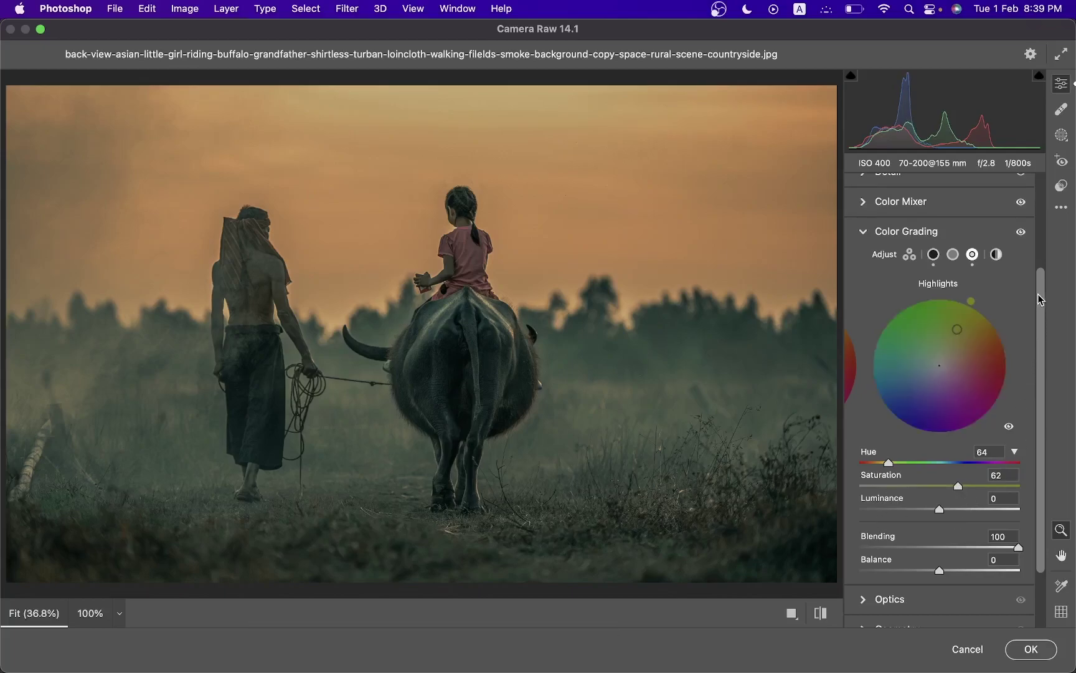
pyautogui.moveTo(1040, 302); pyautogui.dragTo(1045, 361)
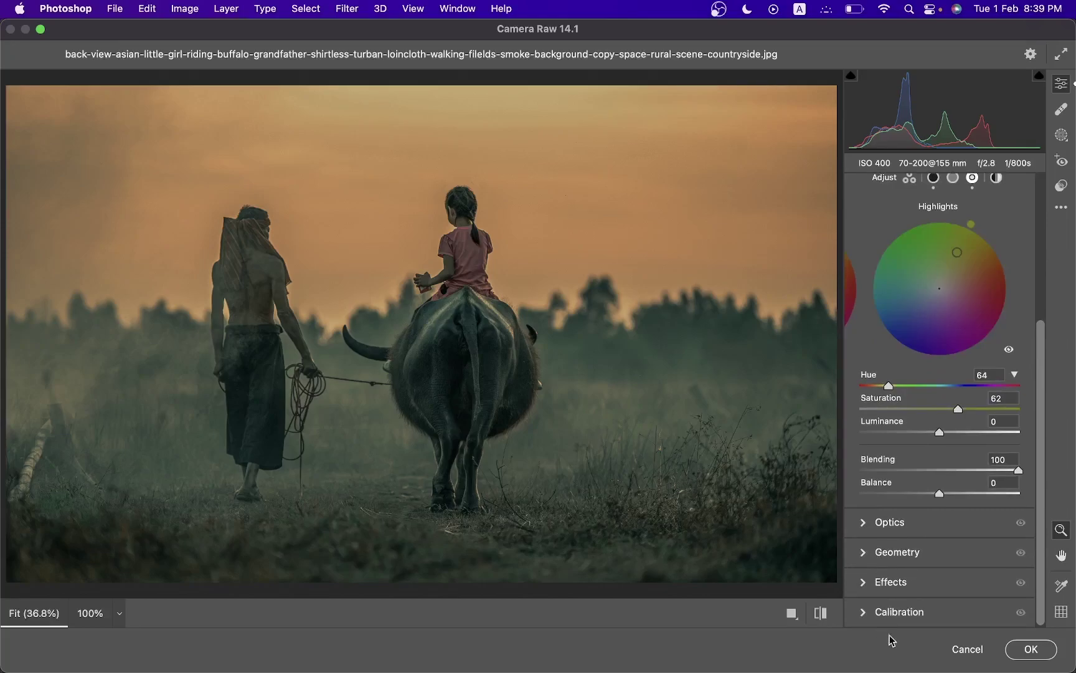
# Set Calibration Shadows Tint +35, Red Primary +17/+30, Green Saturation +35 and Blue Primary -63/+50.
pyautogui.click(906, 614)
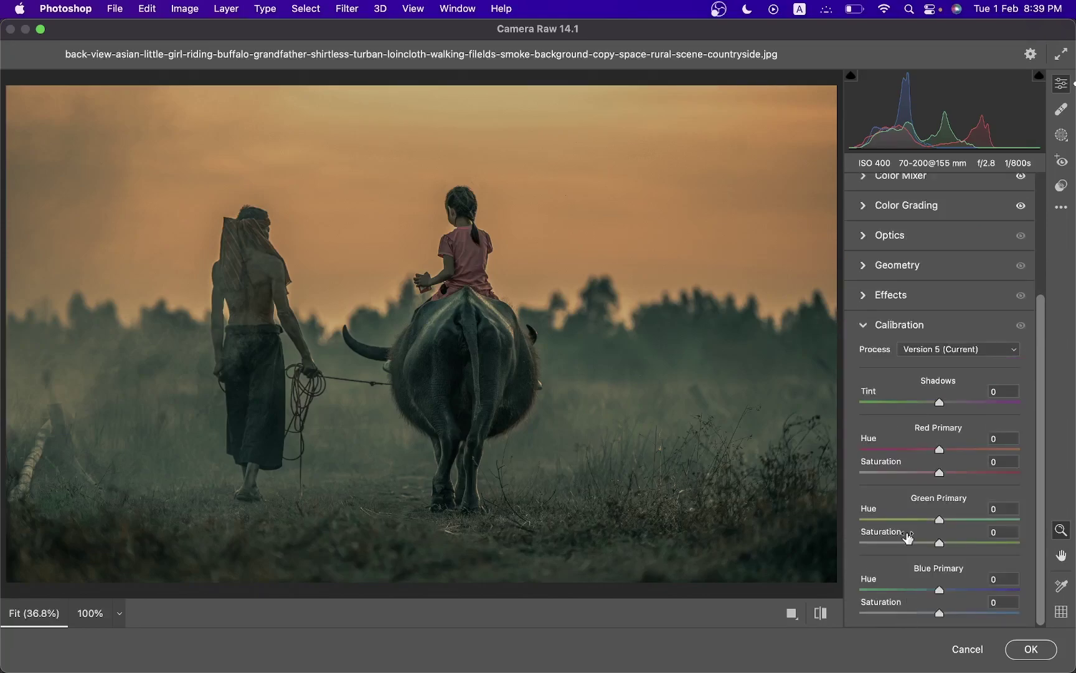
pyautogui.moveTo(940, 402); pyautogui.dragTo(966, 401)
pyautogui.moveTo(940, 449); pyautogui.dragTo(955, 449)
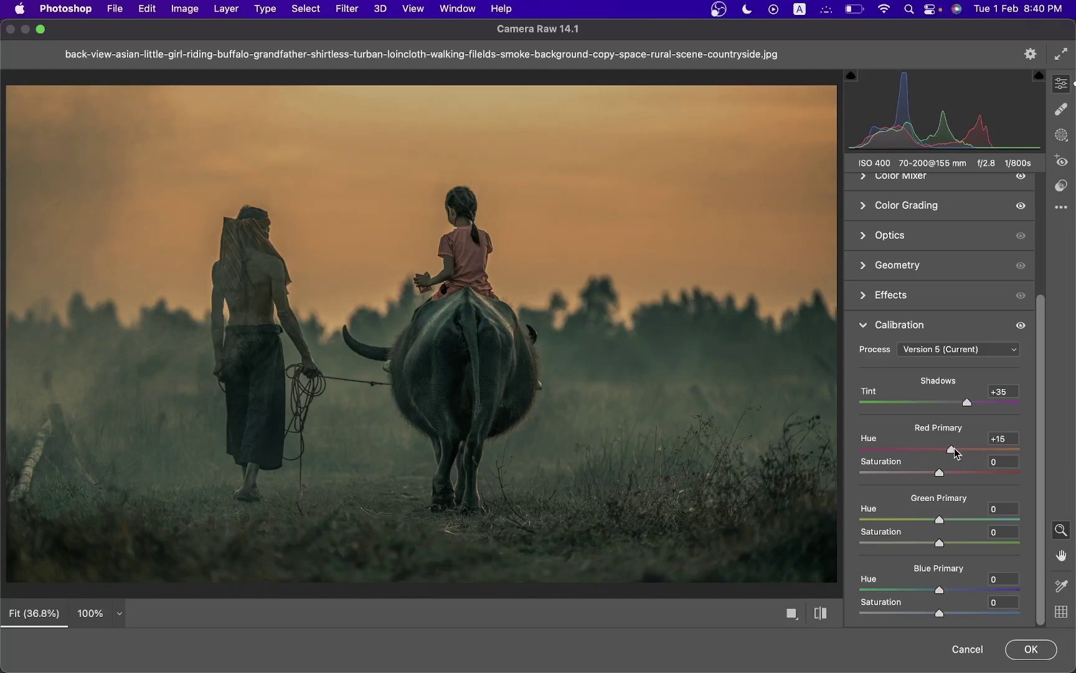
pyautogui.click(955, 449)
pyautogui.moveTo(938, 474)
pyautogui.mouseDown()
pyautogui.moveTo(970, 473)
pyautogui.moveTo(961, 471)
pyautogui.mouseUp()
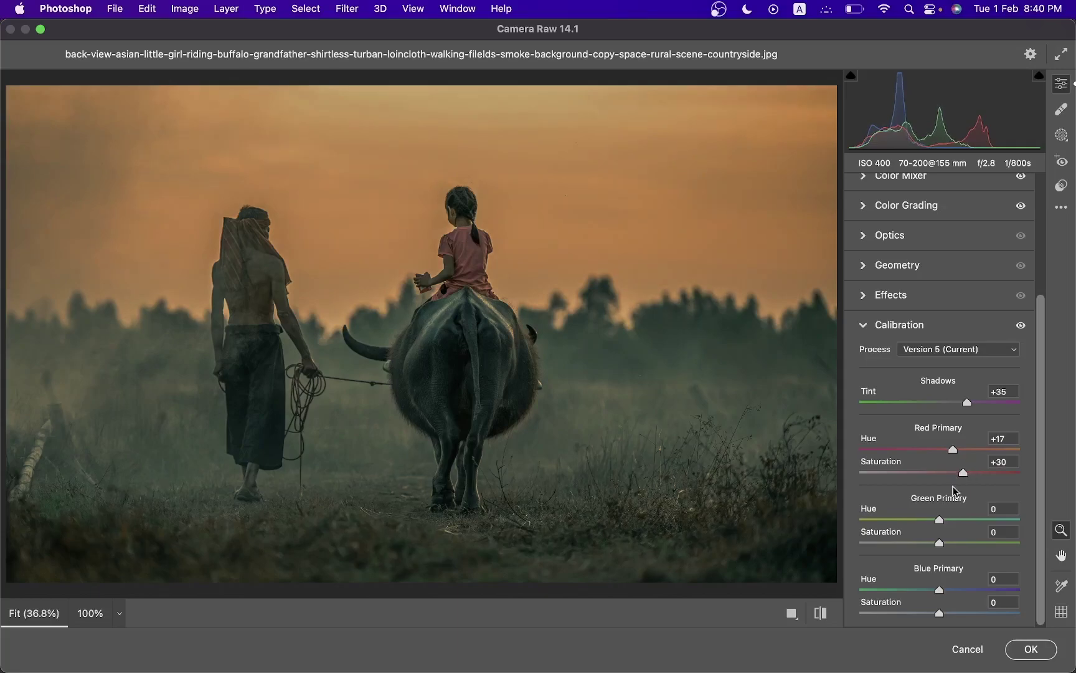
pyautogui.moveTo(942, 542); pyautogui.dragTo(974, 542)
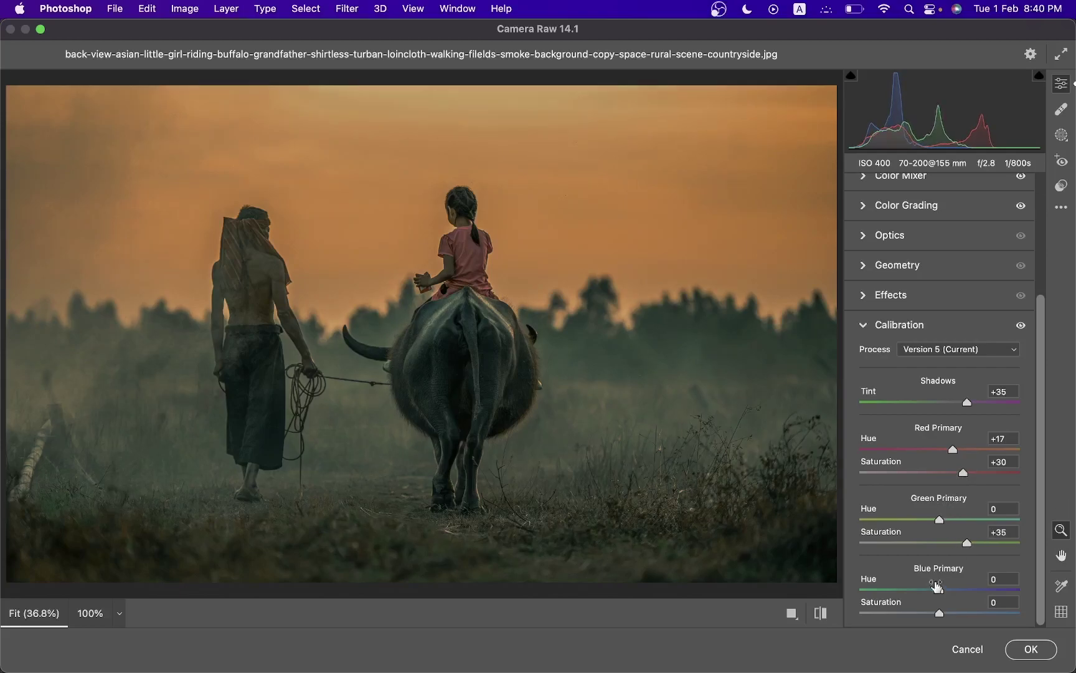
pyautogui.moveTo(939, 590)
pyautogui.mouseDown()
pyautogui.moveTo(891, 594)
pyautogui.moveTo(975, 610)
pyautogui.mouseUp()
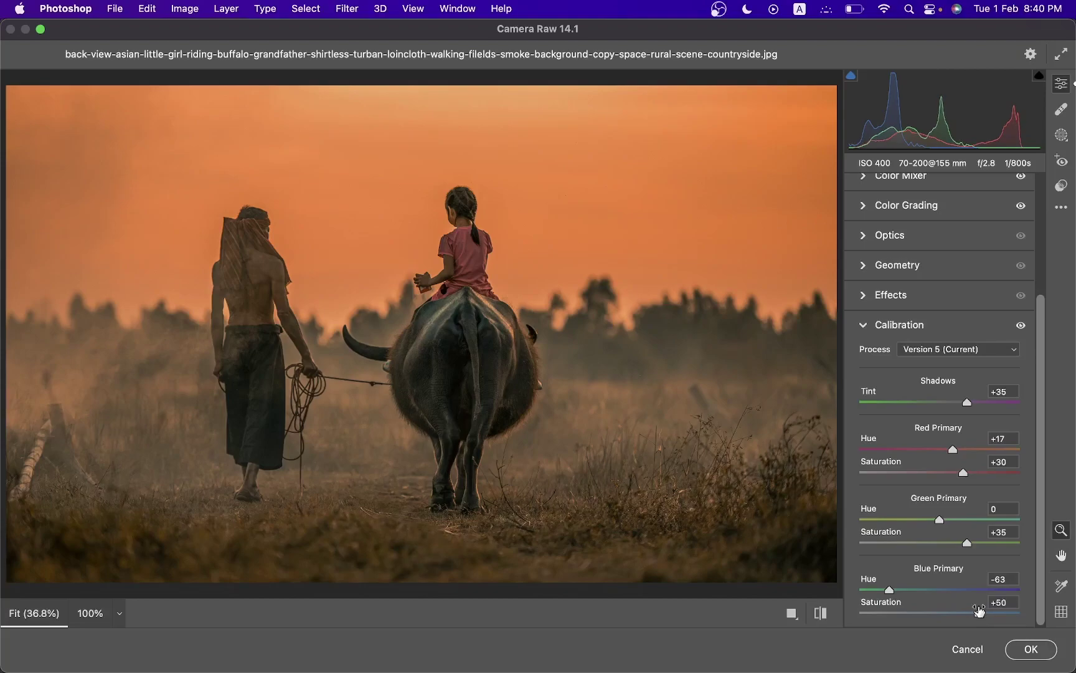
# Compare the calibration and full before/after views, then commit the Camera Raw Filter.
pyautogui.click(1021, 325)
pyautogui.click(1021, 325)
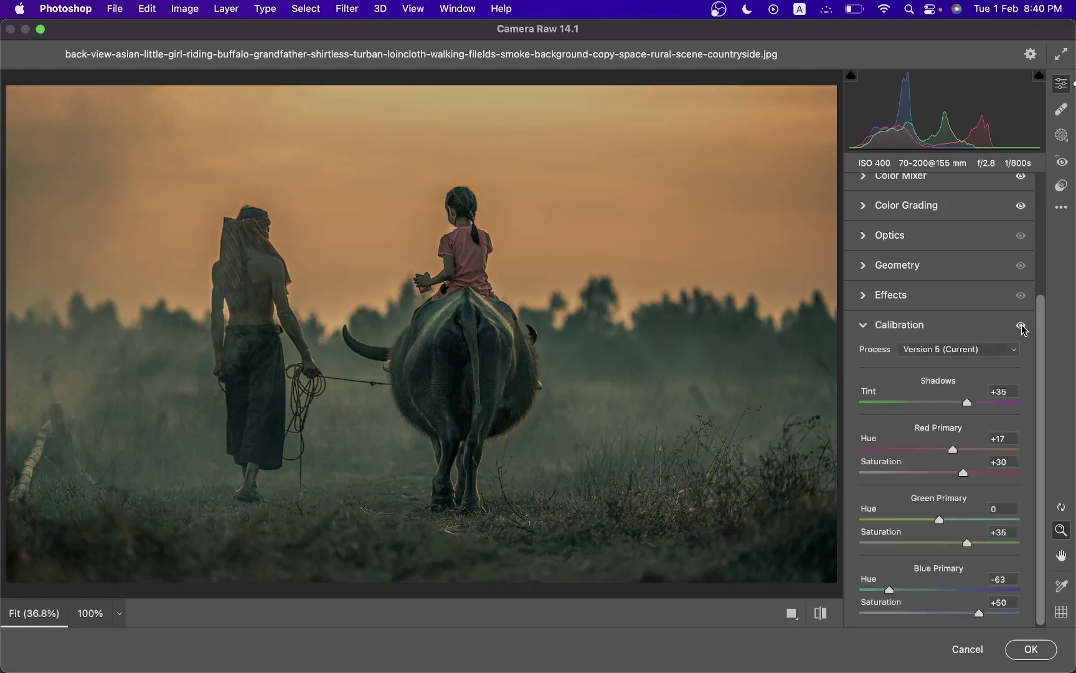
pyautogui.click(1021, 325)
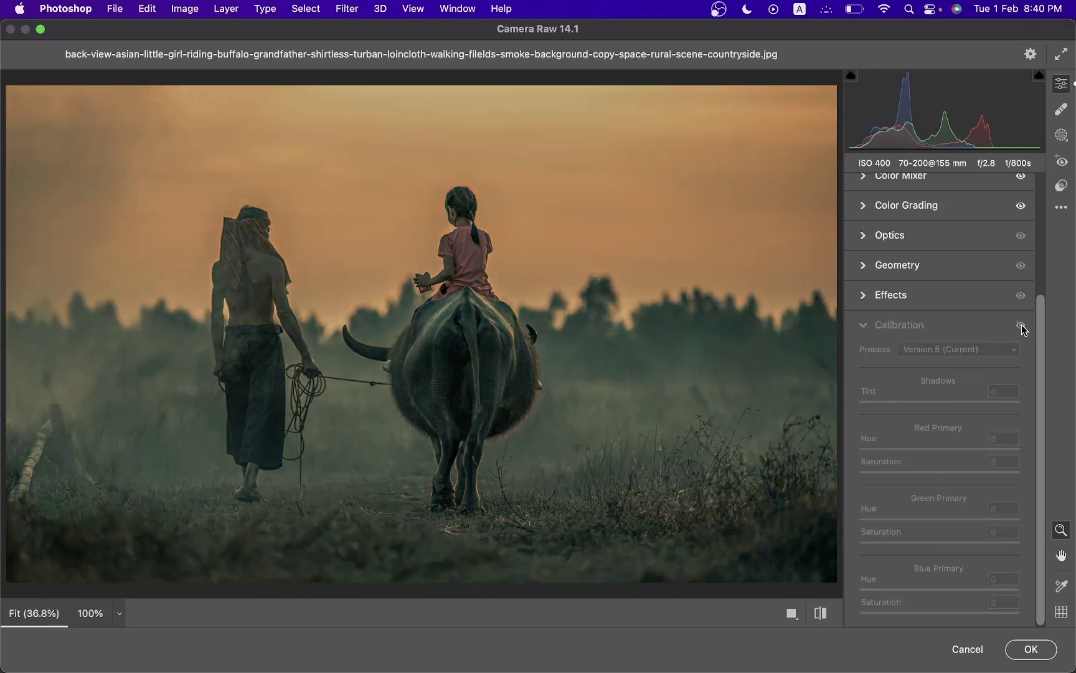
pyautogui.click(1020, 325)
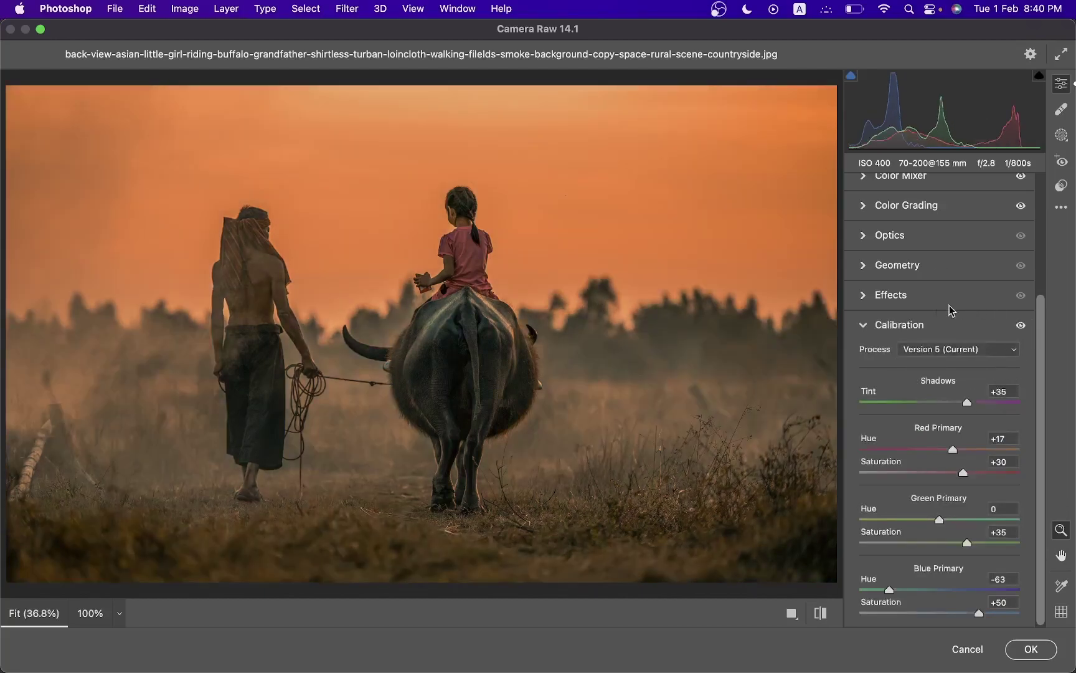
pyautogui.click(874, 326)
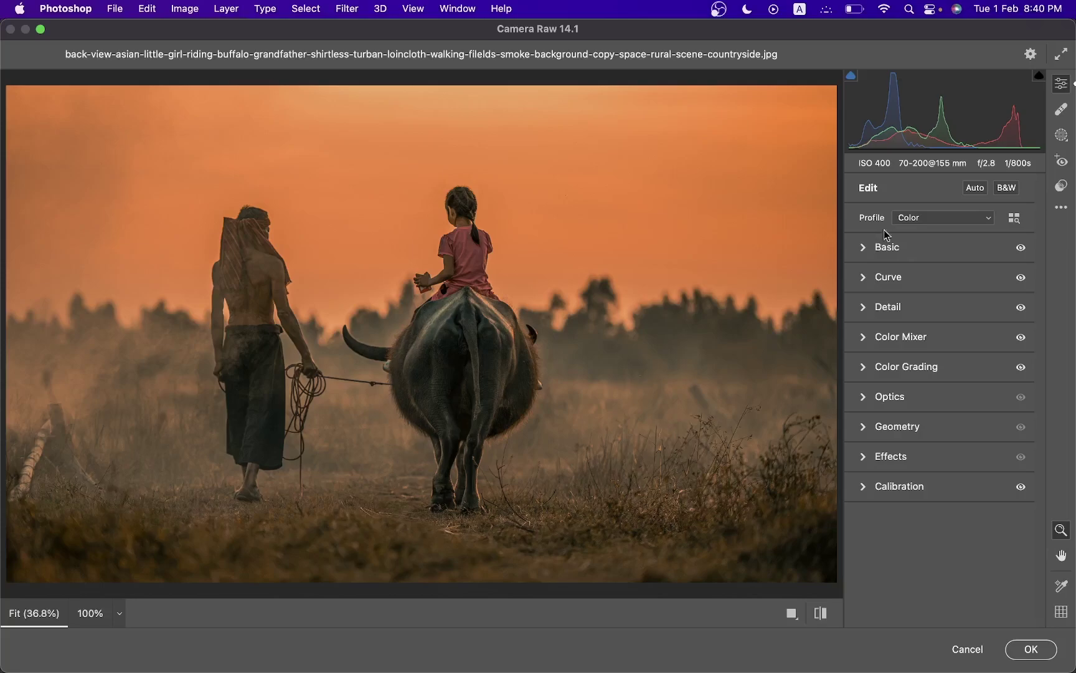
pyautogui.click(820, 613)
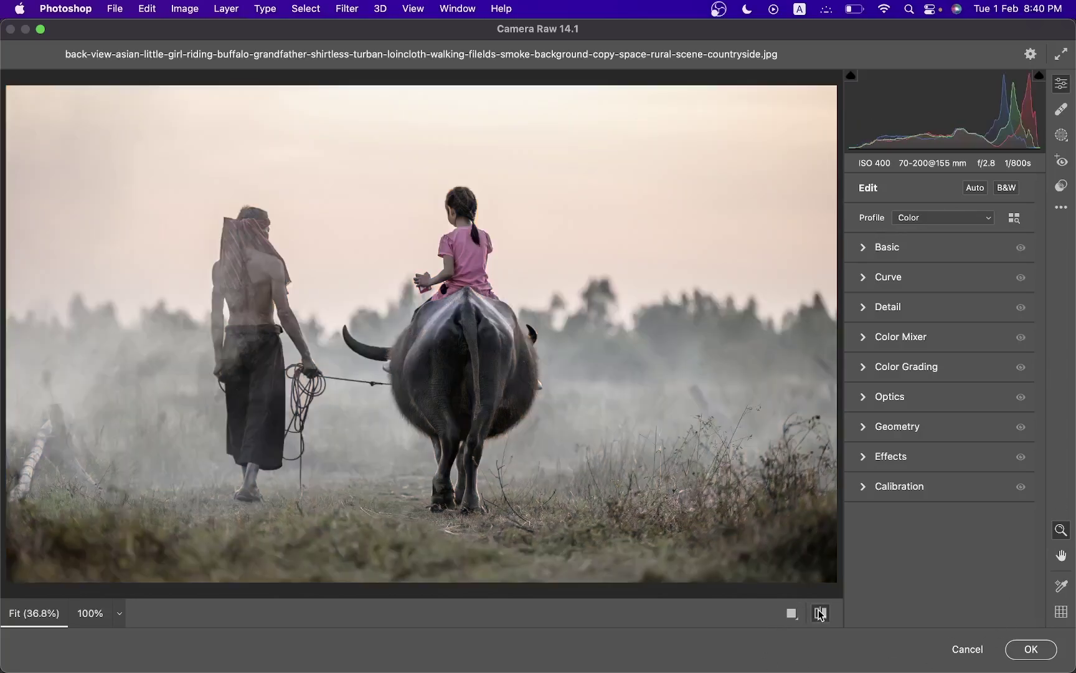
pyautogui.click(820, 614)
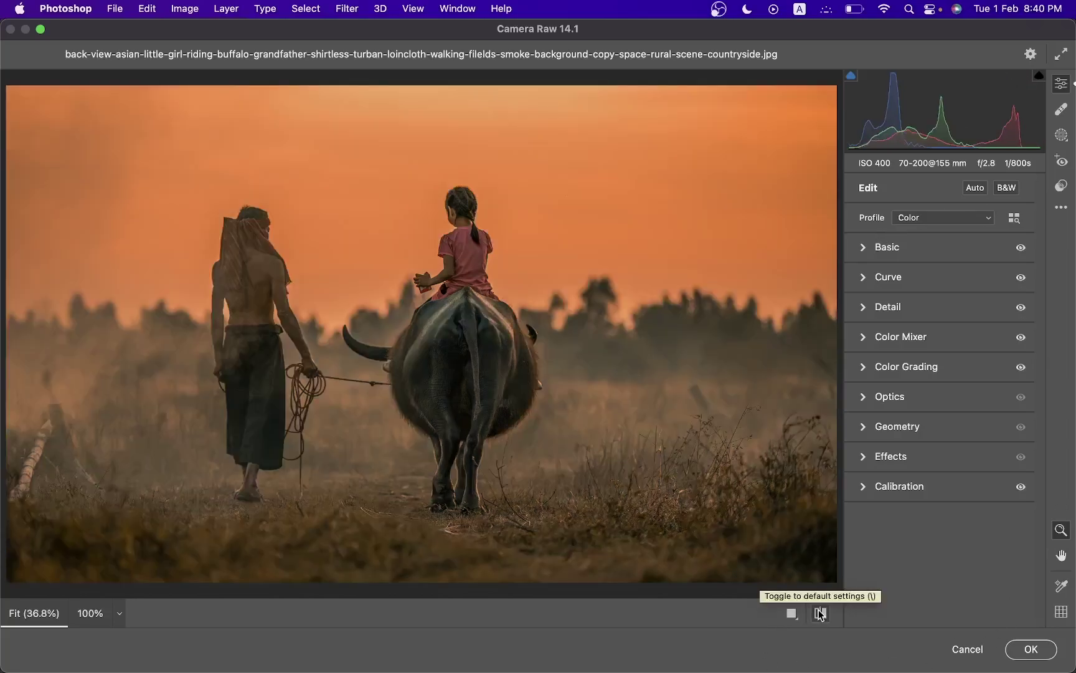
pyautogui.click(820, 614)
pyautogui.click(821, 614)
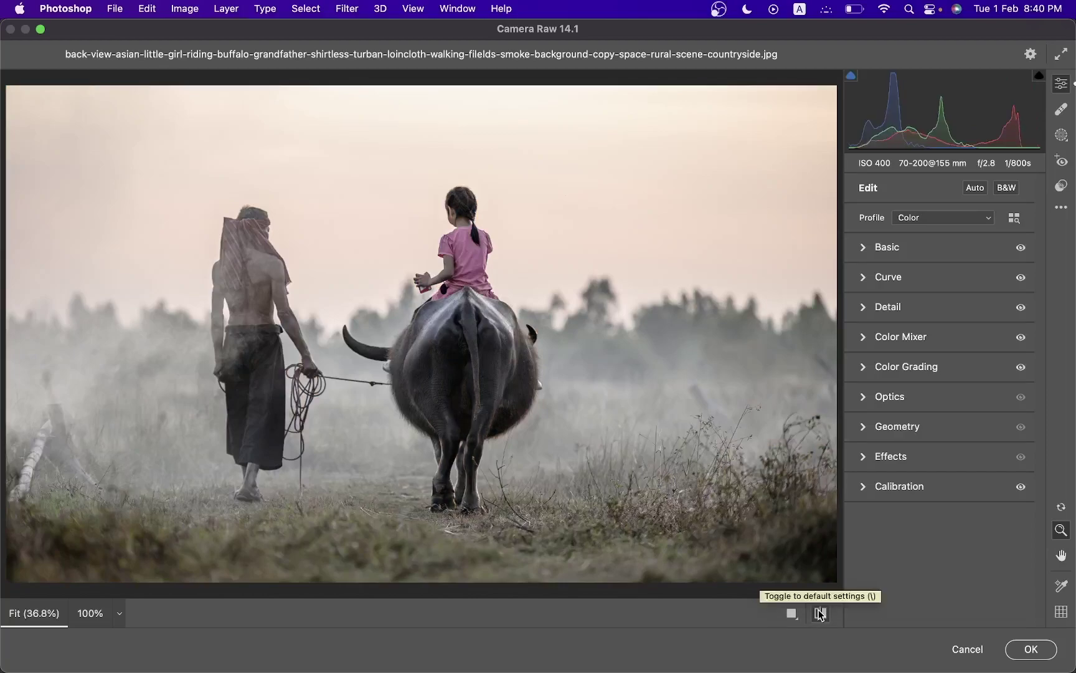
pyautogui.click(1046, 654)
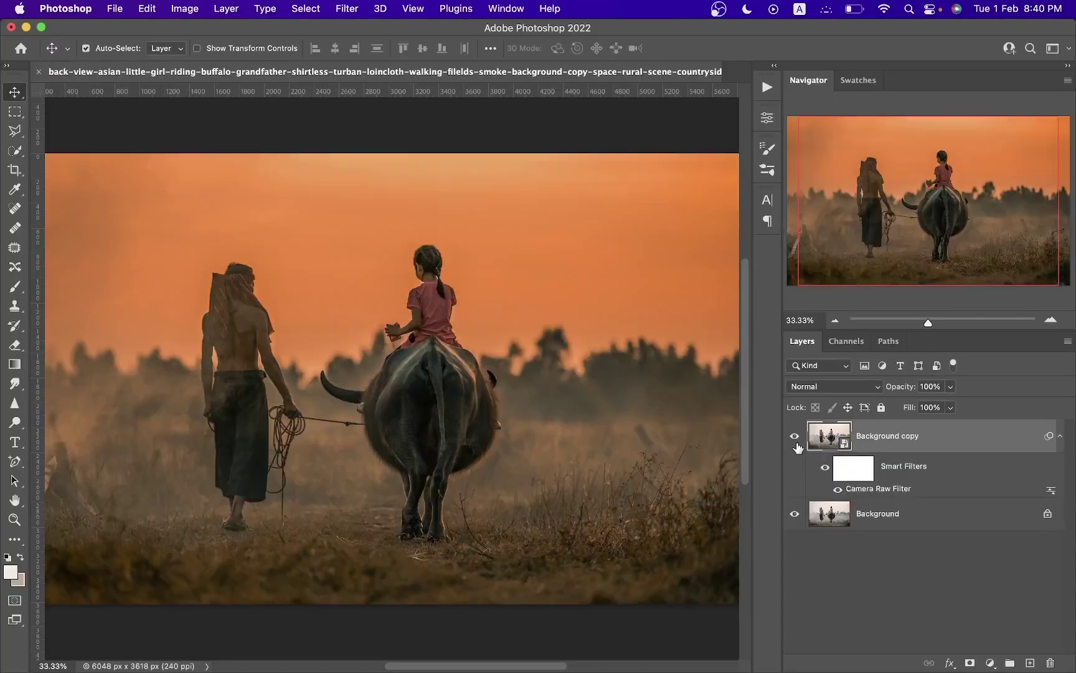
# Add a Color Lookup adjustment layer using the EdgyAmber.3DL 3DLUT file.
pyautogui.click(795, 437)
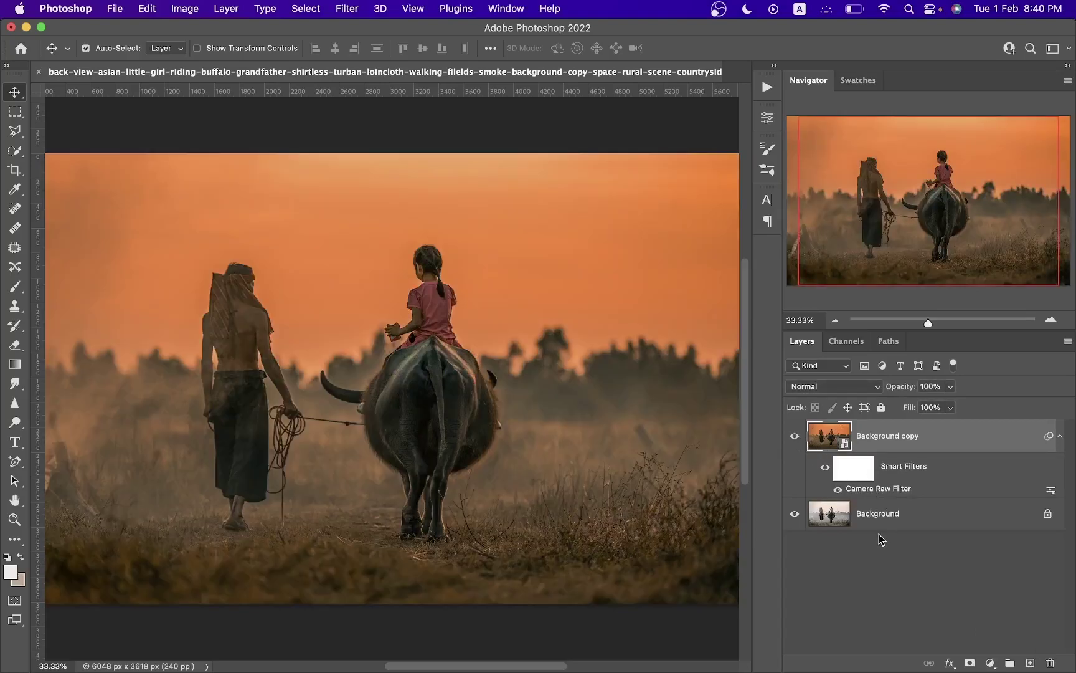
pyautogui.click(989, 663)
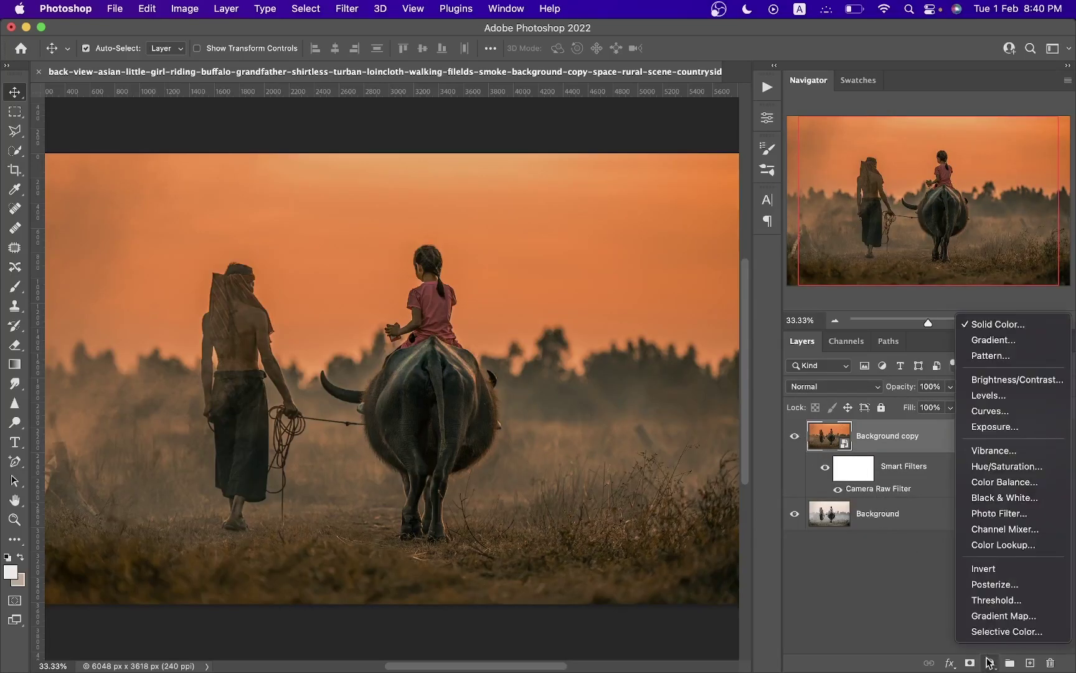
pyautogui.click(1004, 546)
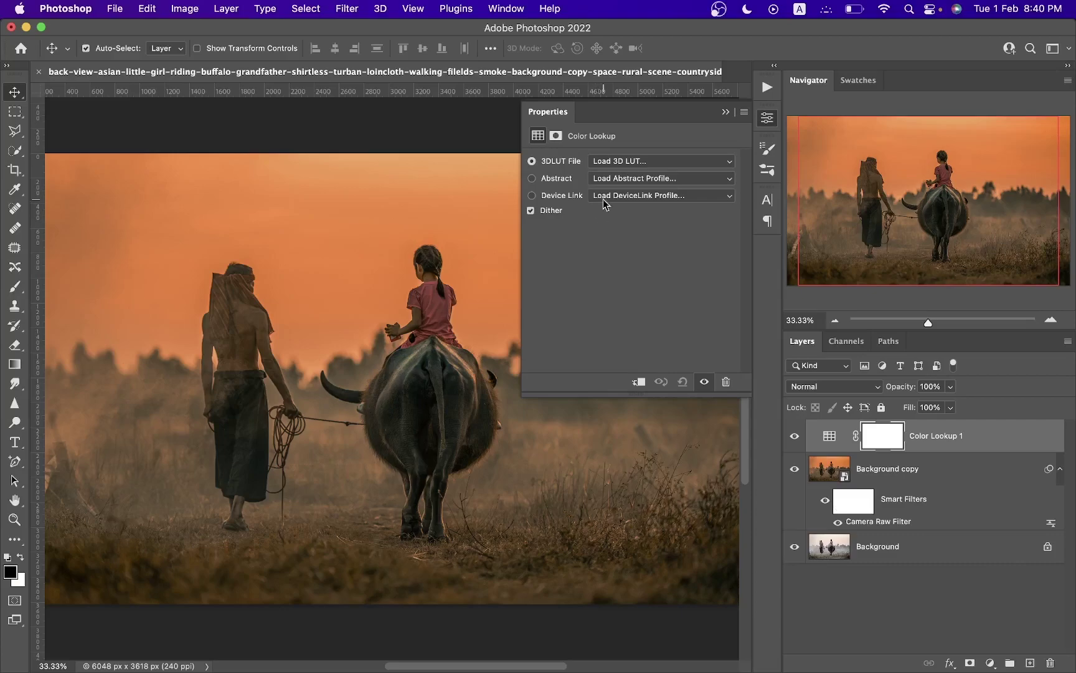
pyautogui.click(623, 162)
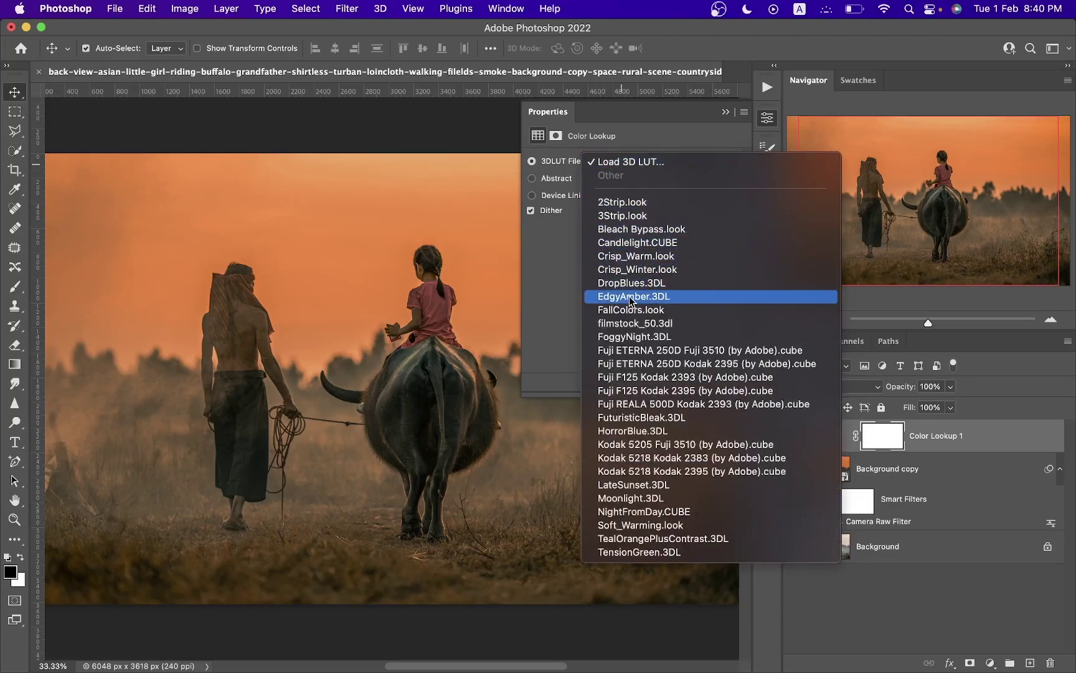
pyautogui.click(629, 296)
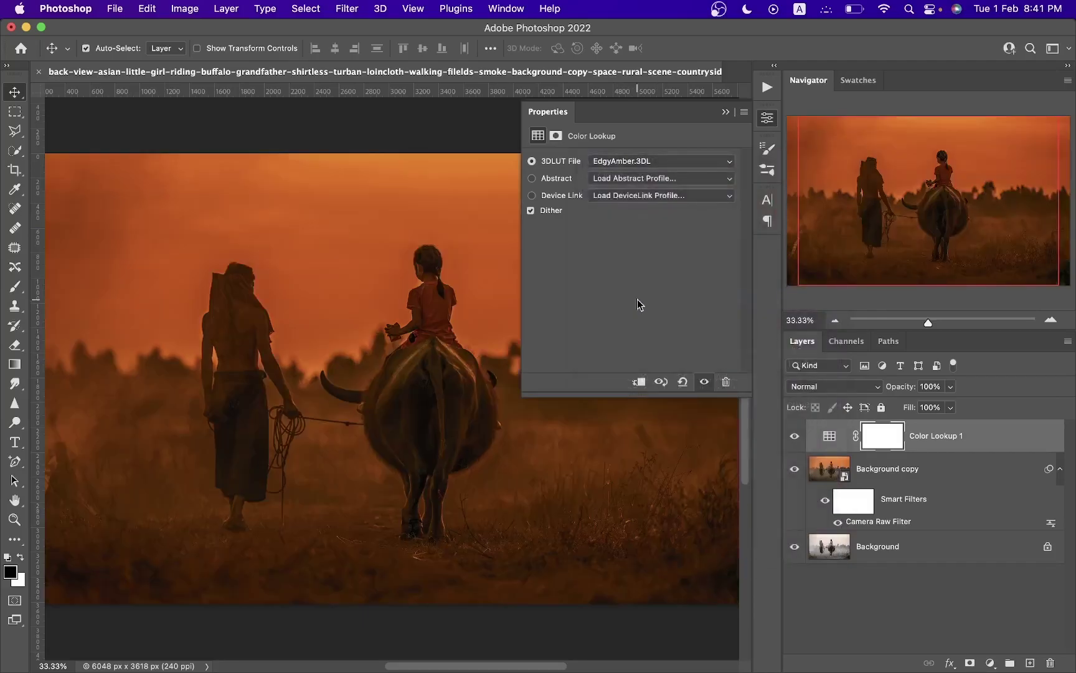
pyautogui.click(767, 119)
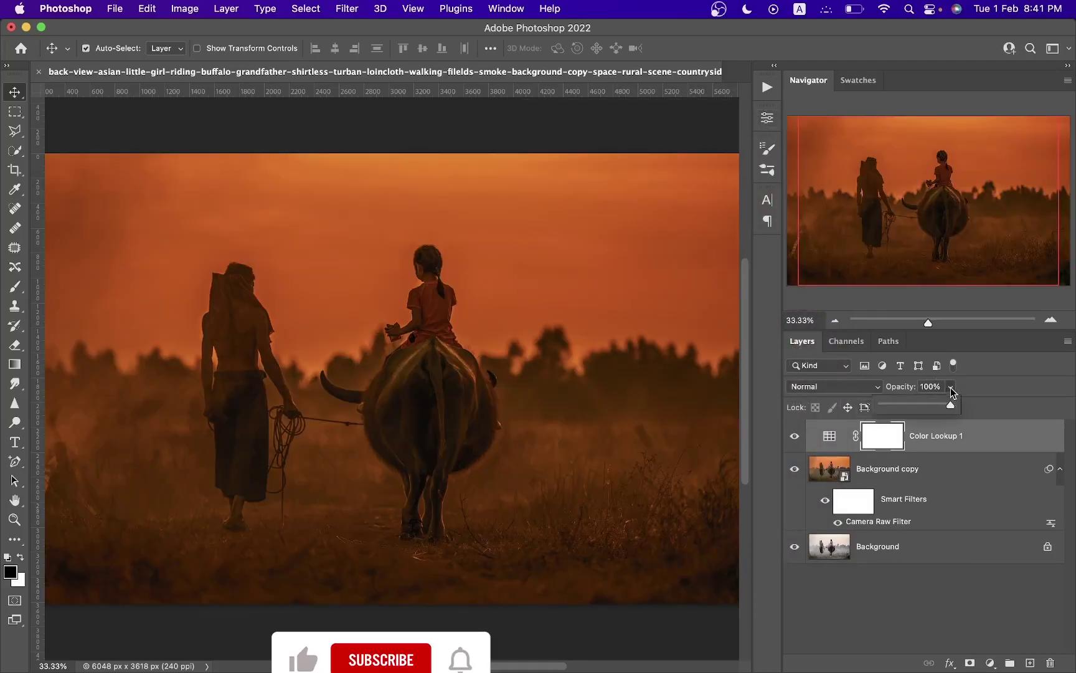
# Lower the Color Lookup 1 layer's opacity to 45%.
pyautogui.click(951, 387)
pyautogui.moveTo(932, 408); pyautogui.dragTo(915, 406)
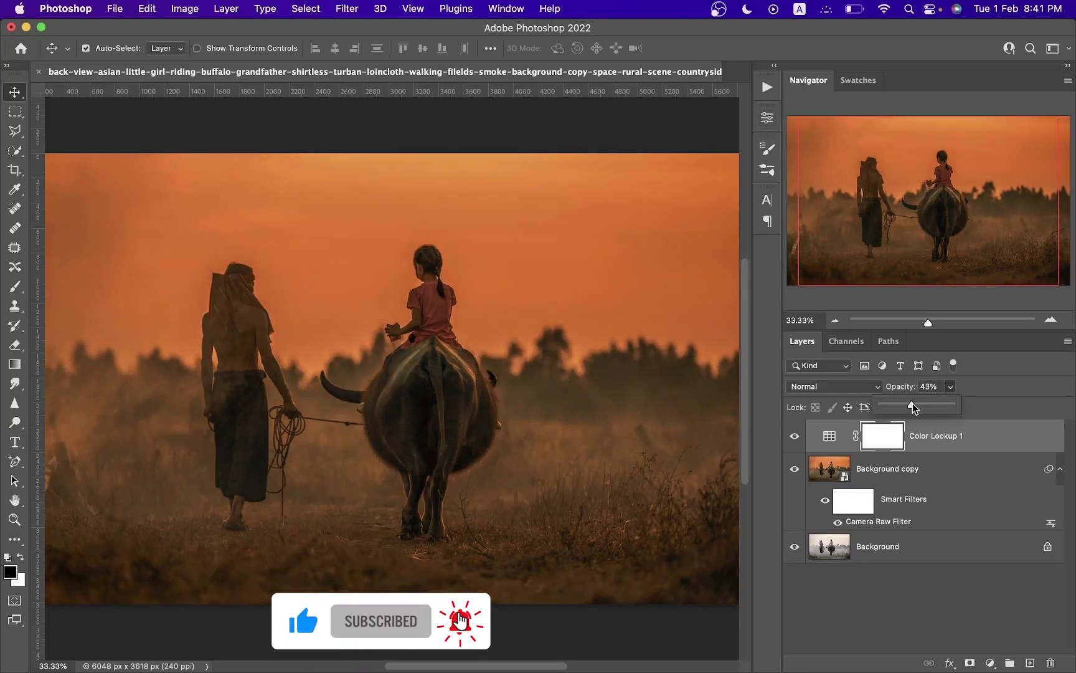
pyautogui.moveTo(915, 408); pyautogui.dragTo(913, 408)
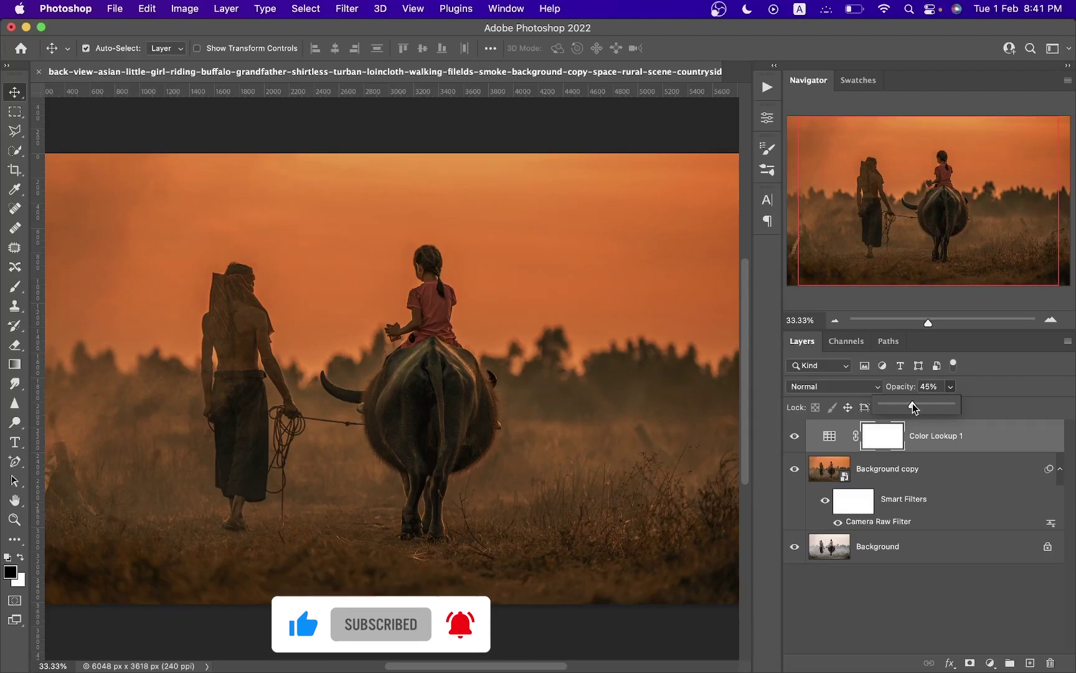
pyautogui.click(790, 439)
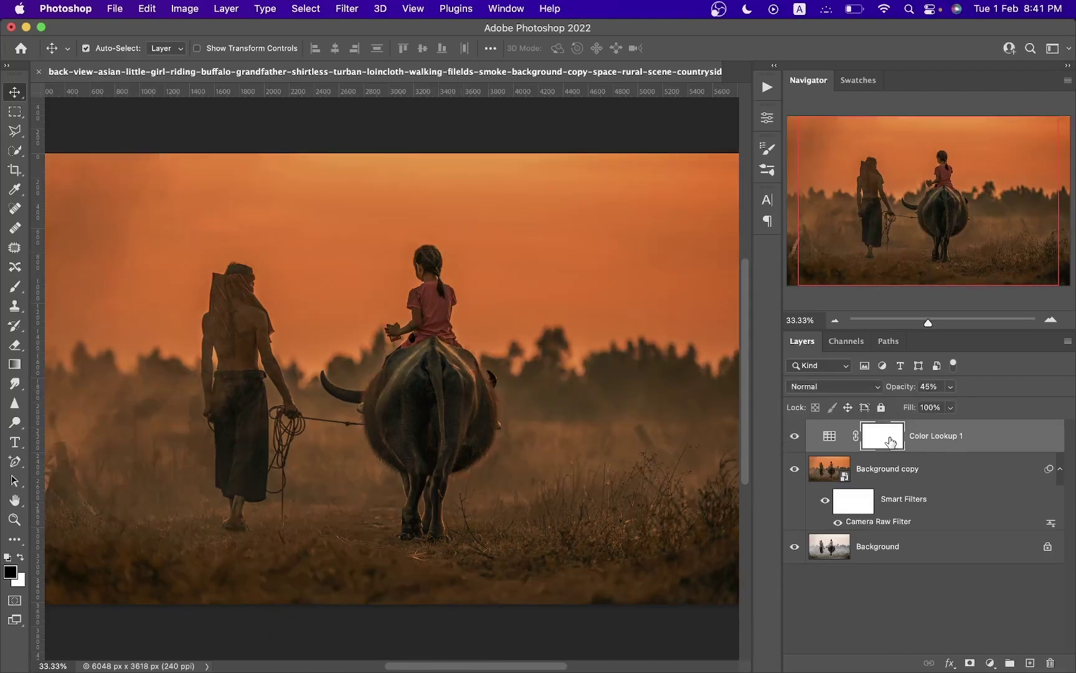
pyautogui.click(16, 363)
# Draw a vertical black-to-white gradient on the Color Lookup mask, from the sky down to the buffalo's legs.
pyautogui.click(118, 51)
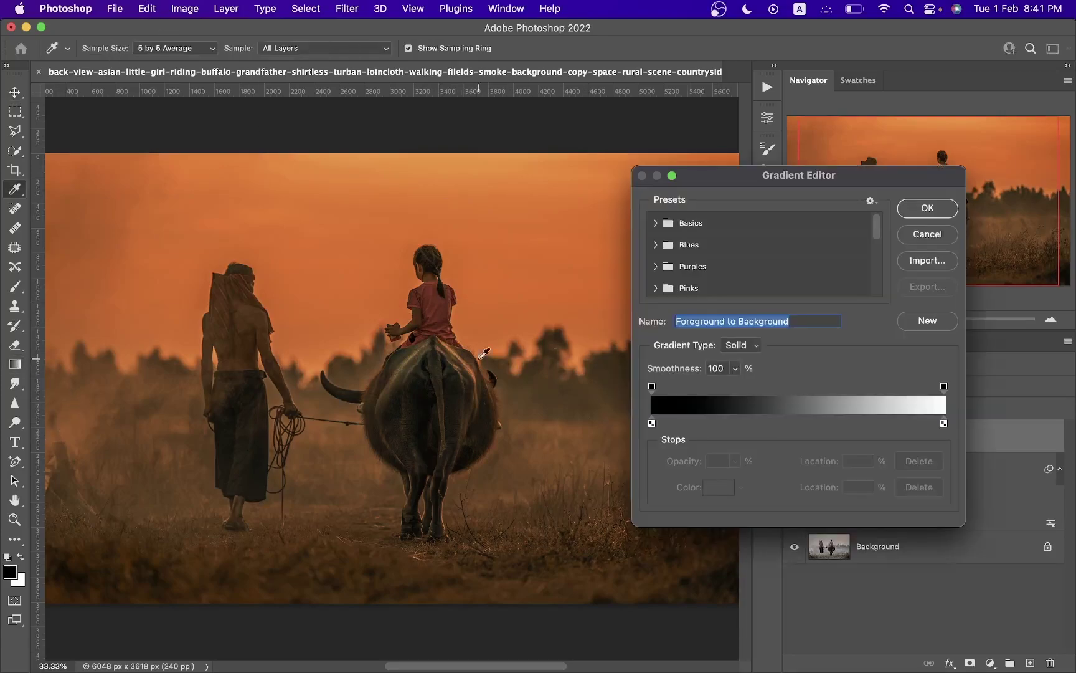
pyautogui.click(928, 209)
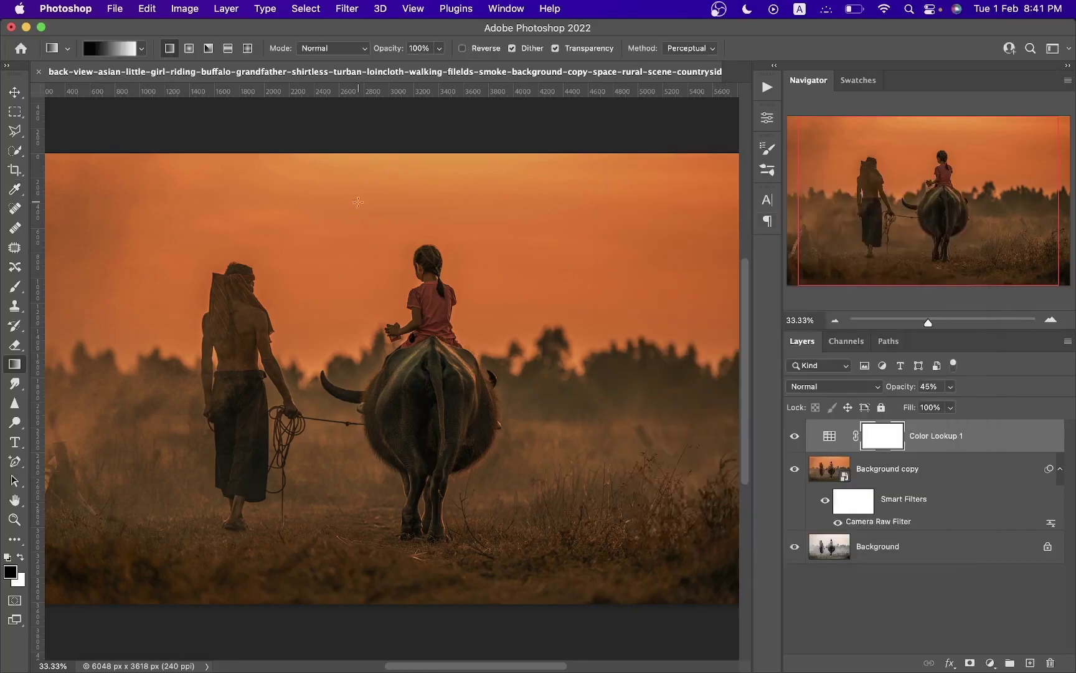
pyautogui.moveTo(396, 133); pyautogui.dragTo(387, 446)
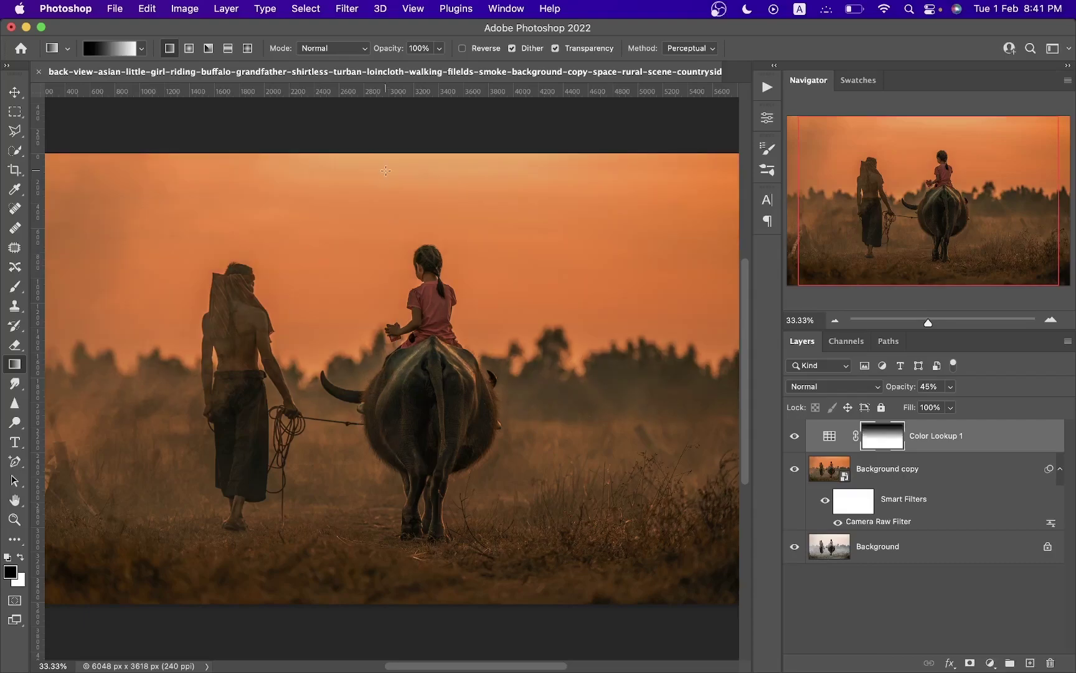
pyautogui.moveTo(408, 130); pyautogui.dragTo(442, 532)
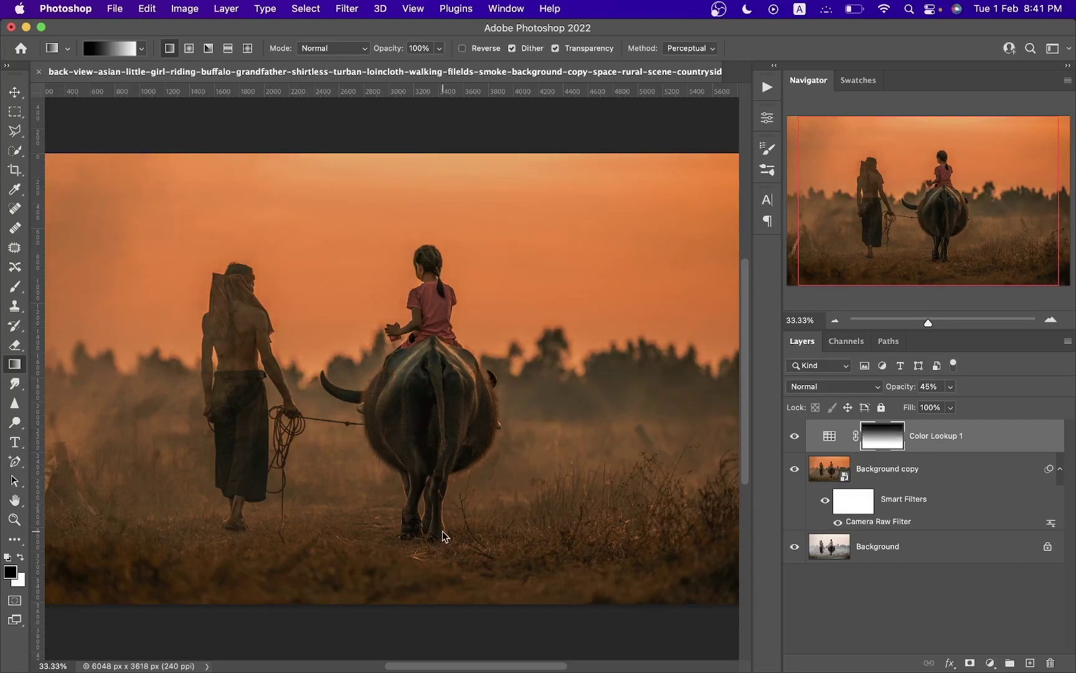
# Toggle Color Lookup 1 off and on to compare, then select the Background copy layer.
pyautogui.click(789, 440)
pyautogui.click(794, 436)
pyautogui.click(794, 436)
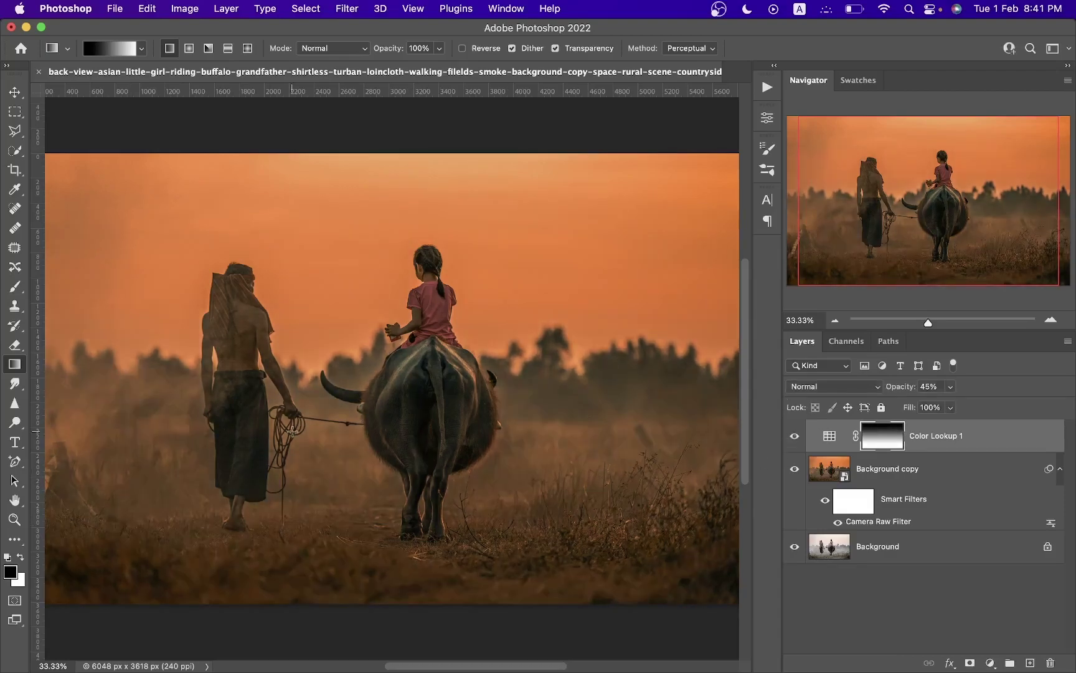
pyautogui.click(944, 474)
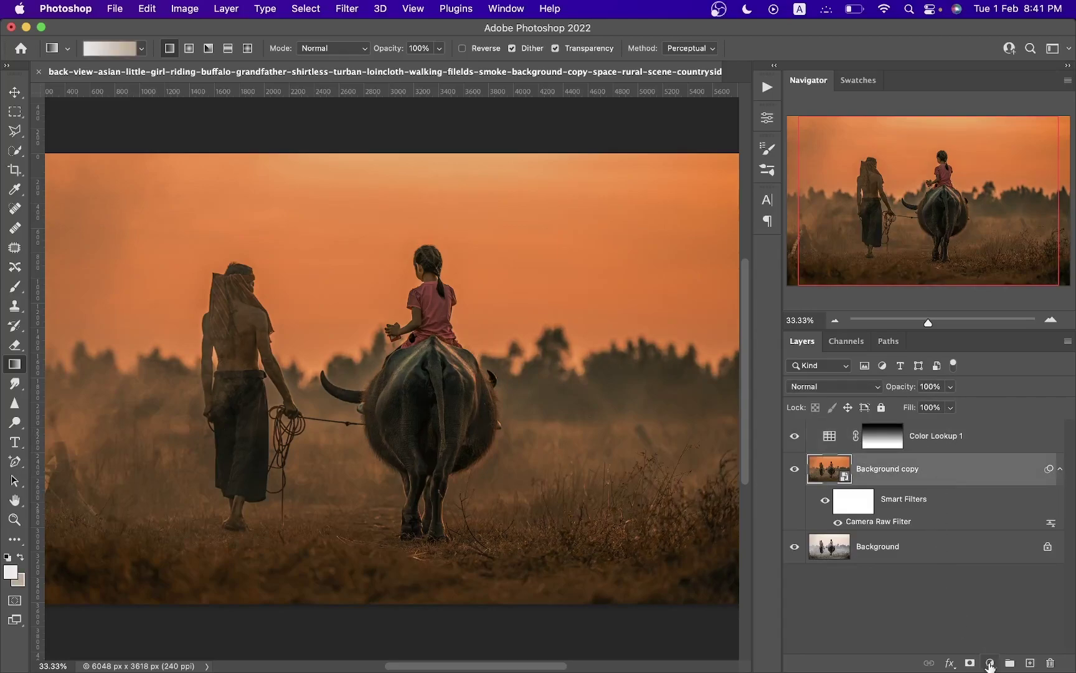
# Add a Color Balance adjustment layer and shift its shadows toward red.
pyautogui.click(989, 663)
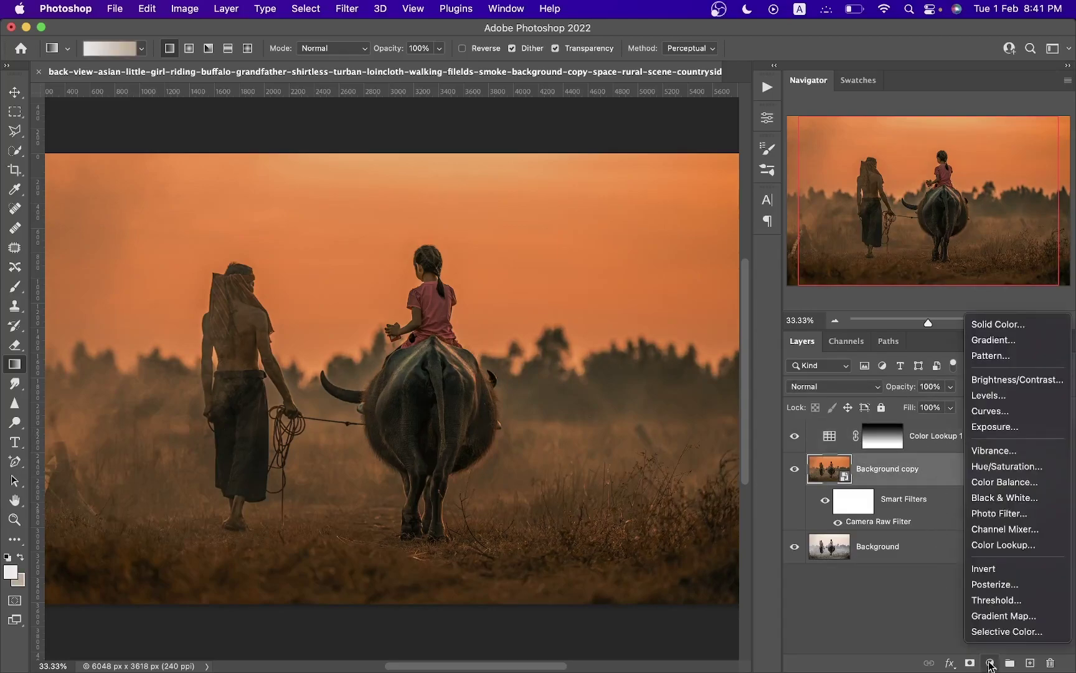
pyautogui.click(1007, 482)
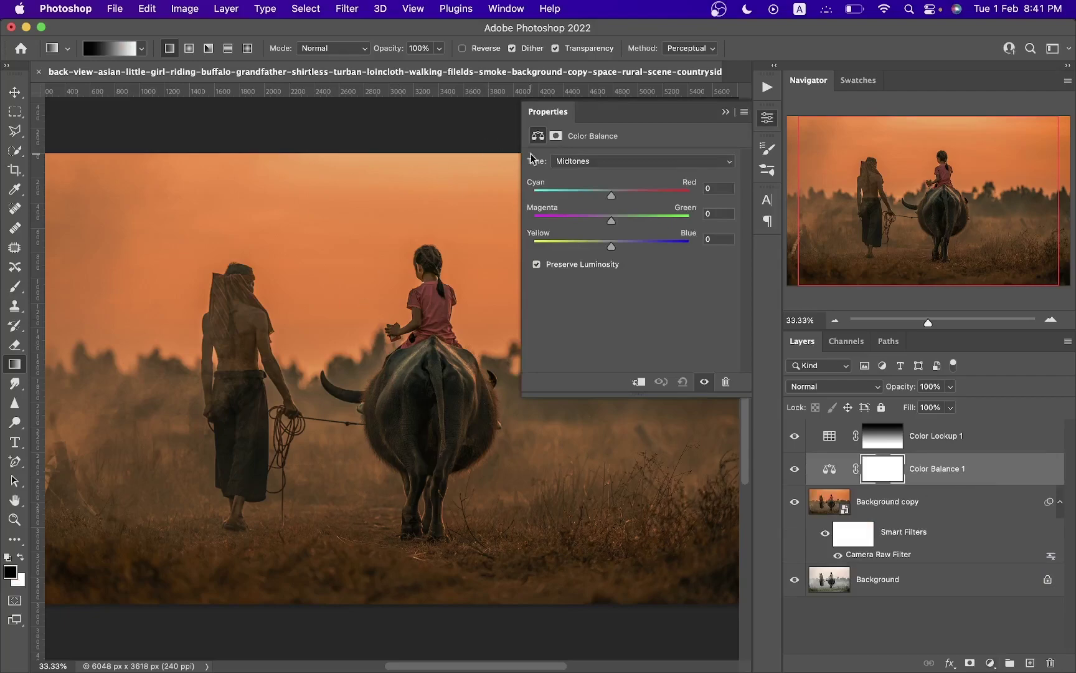
pyautogui.click(598, 163)
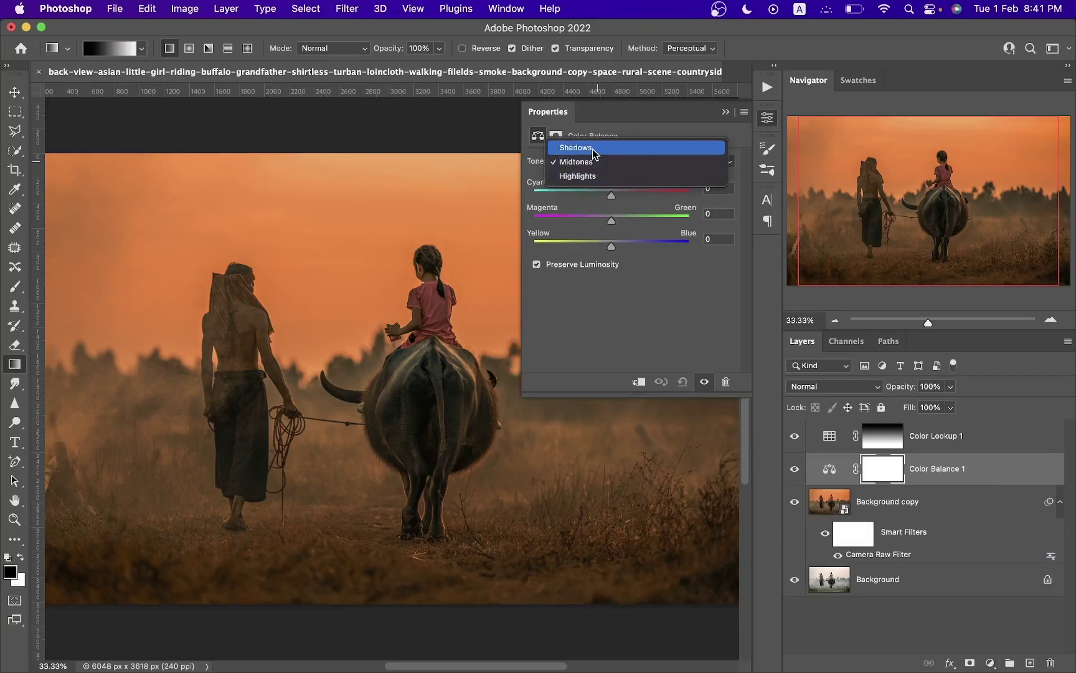
pyautogui.click(594, 152)
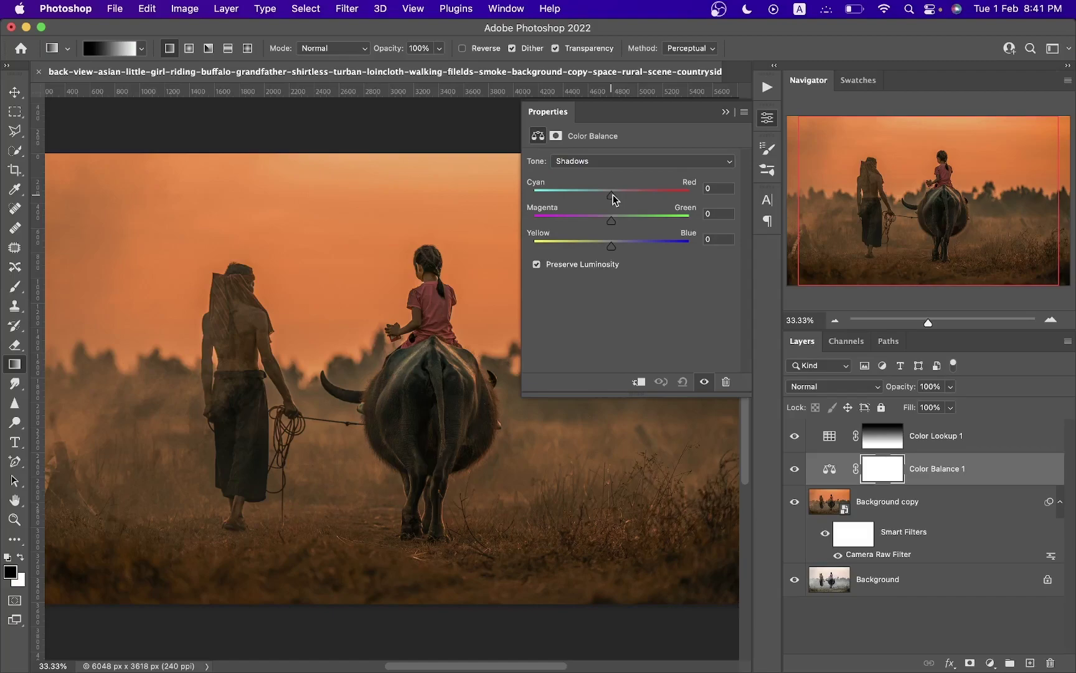
pyautogui.moveTo(612, 194); pyautogui.dragTo(618, 198)
pyautogui.click(617, 197)
# Shift the midtones toward red and magenta, then switch the tone range to Highlights.
pyautogui.click(614, 163)
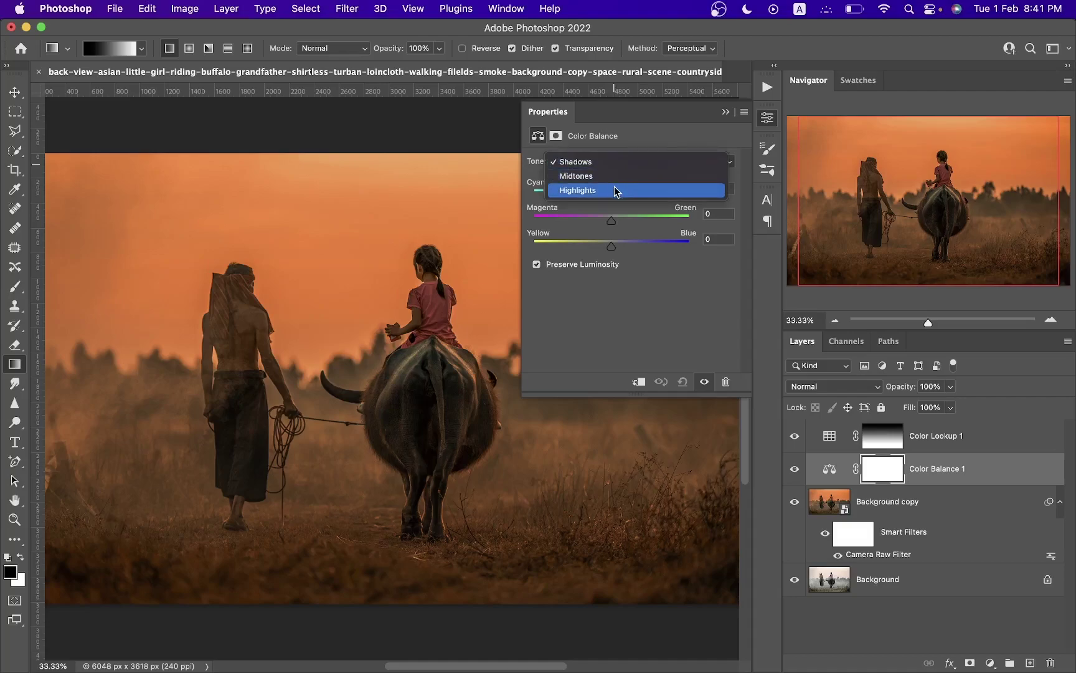
pyautogui.click(614, 177)
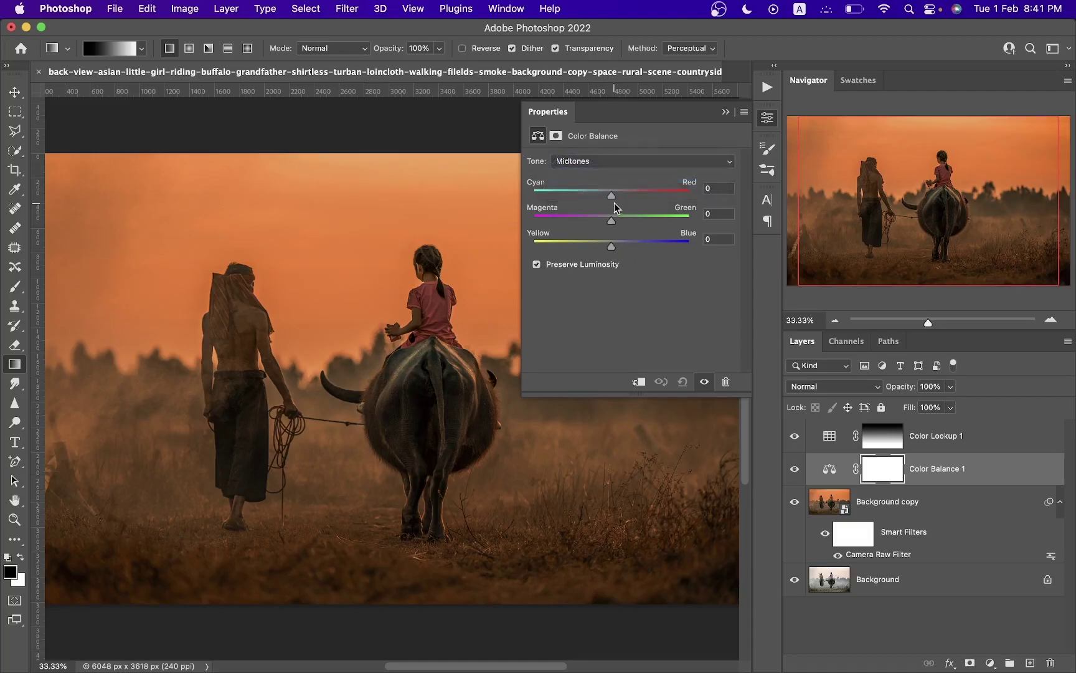
pyautogui.click(613, 196)
pyautogui.moveTo(613, 219); pyautogui.dragTo(608, 219)
pyautogui.click(649, 162)
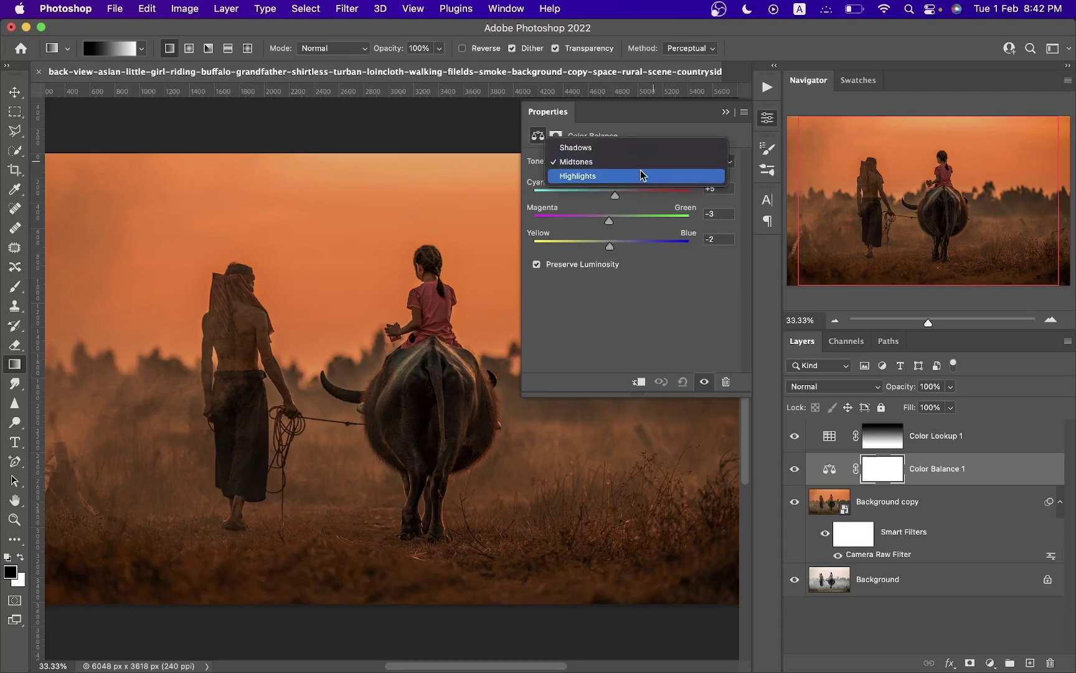
pyautogui.click(640, 171)
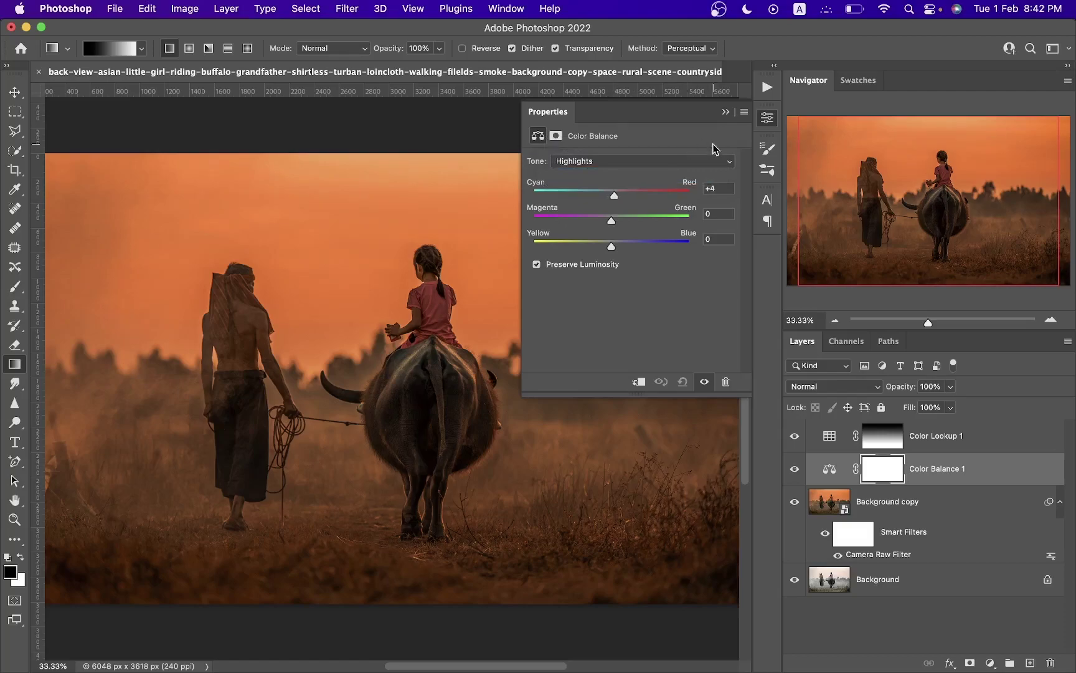
# Close the Color Balance settings and toggle Color Balance 1 and Color Lookup 1 to compare.
pyautogui.click(763, 119)
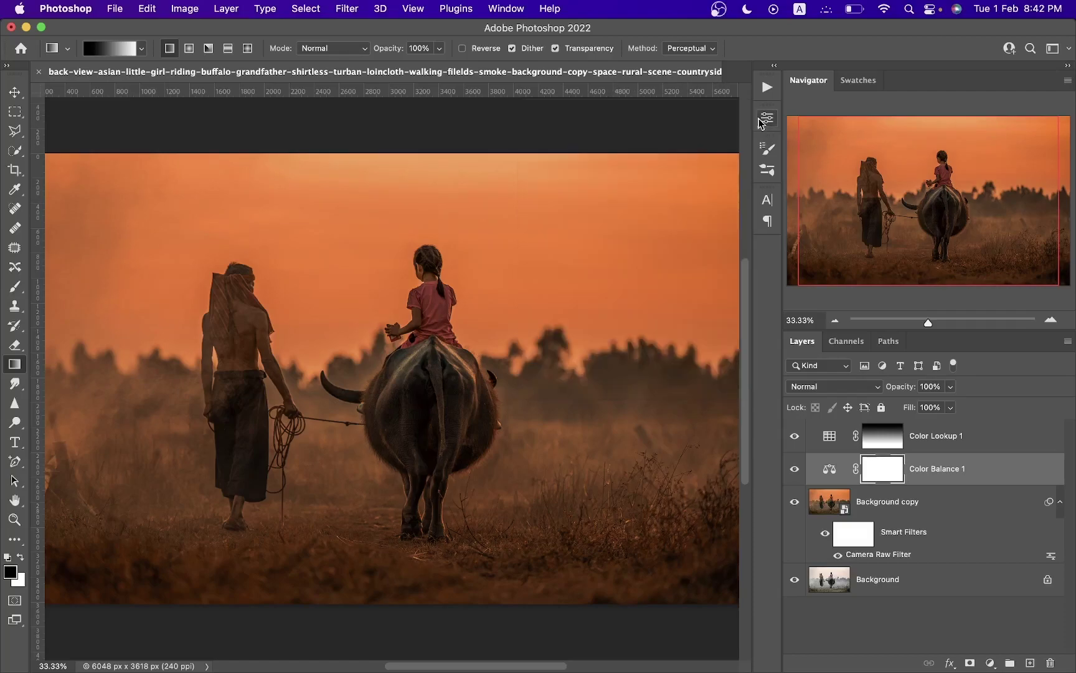
pyautogui.click(794, 473)
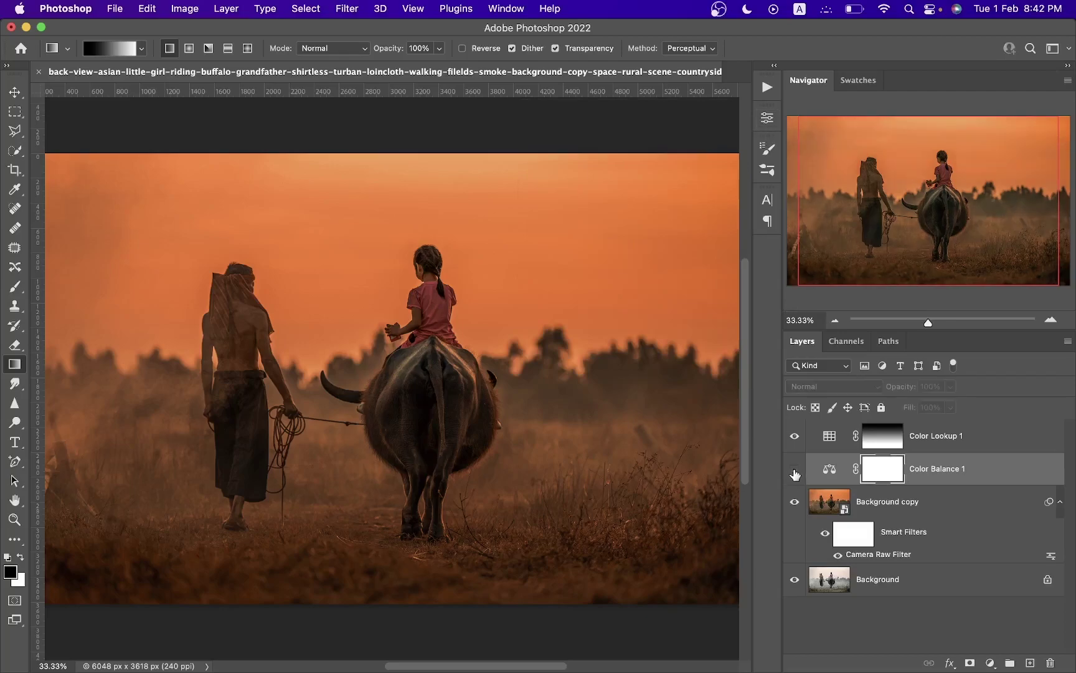
pyautogui.click(795, 473)
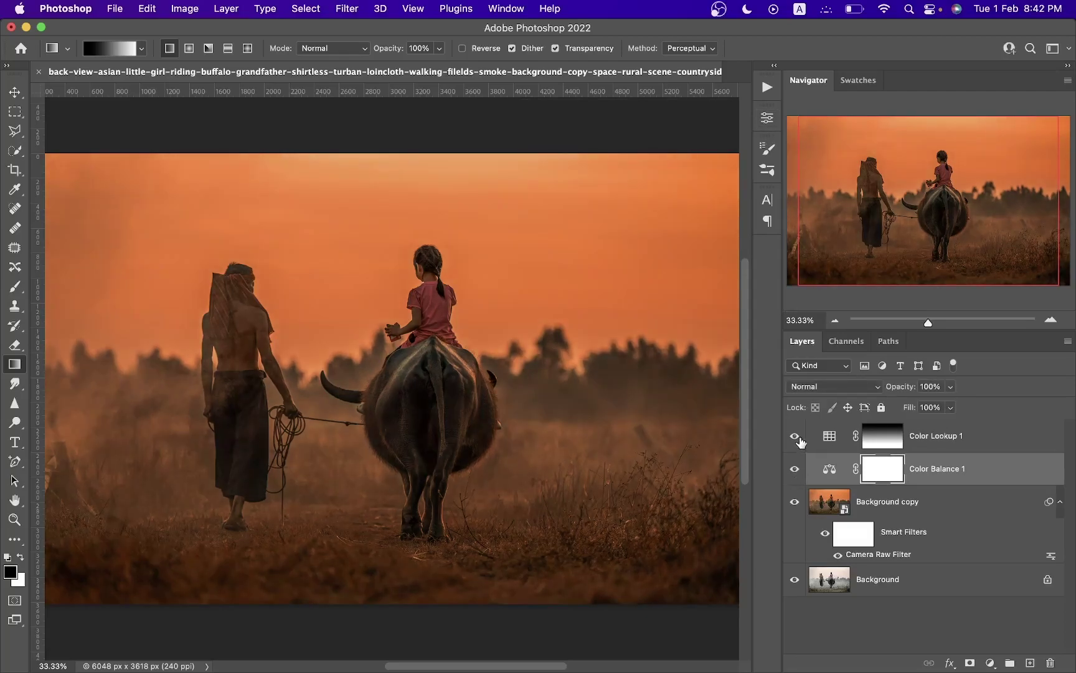
pyautogui.click(796, 437)
# Select Color Lookup 1, zoom out to the whole photo, and open the File menu.
pyautogui.click(957, 438)
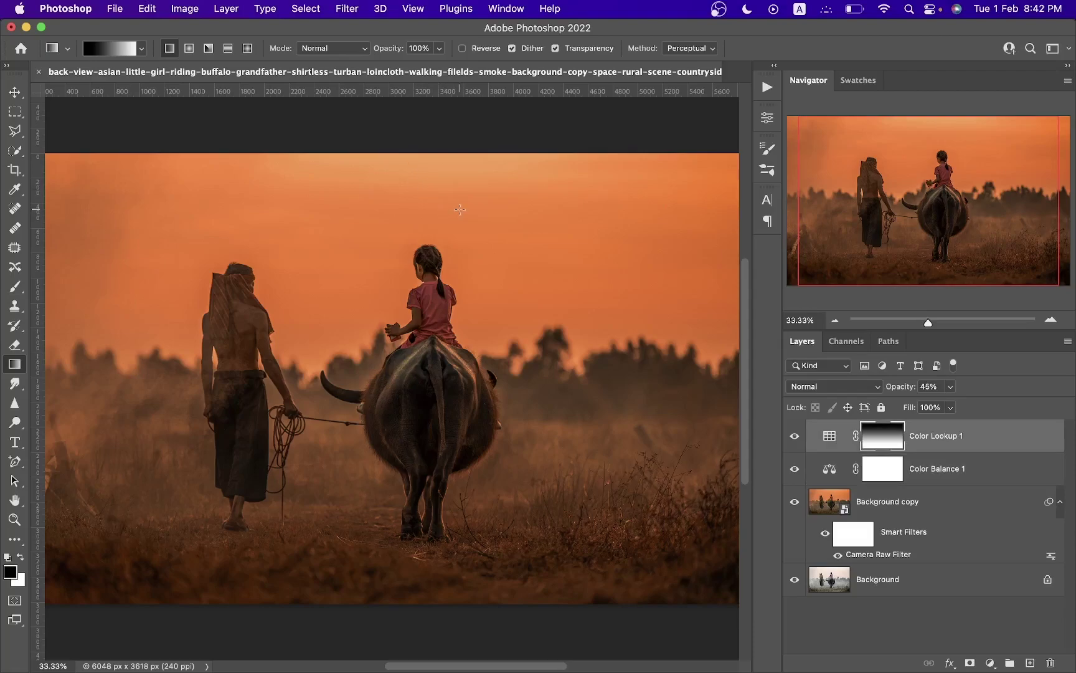
pyautogui.press('super+minus')
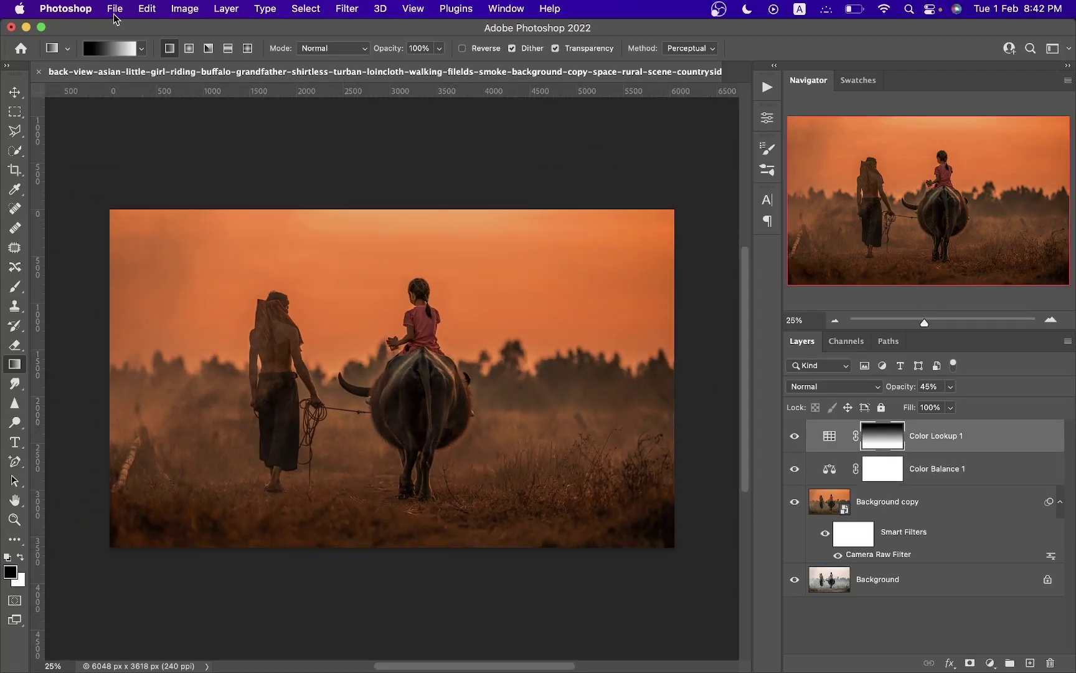
pyautogui.click(115, 9)
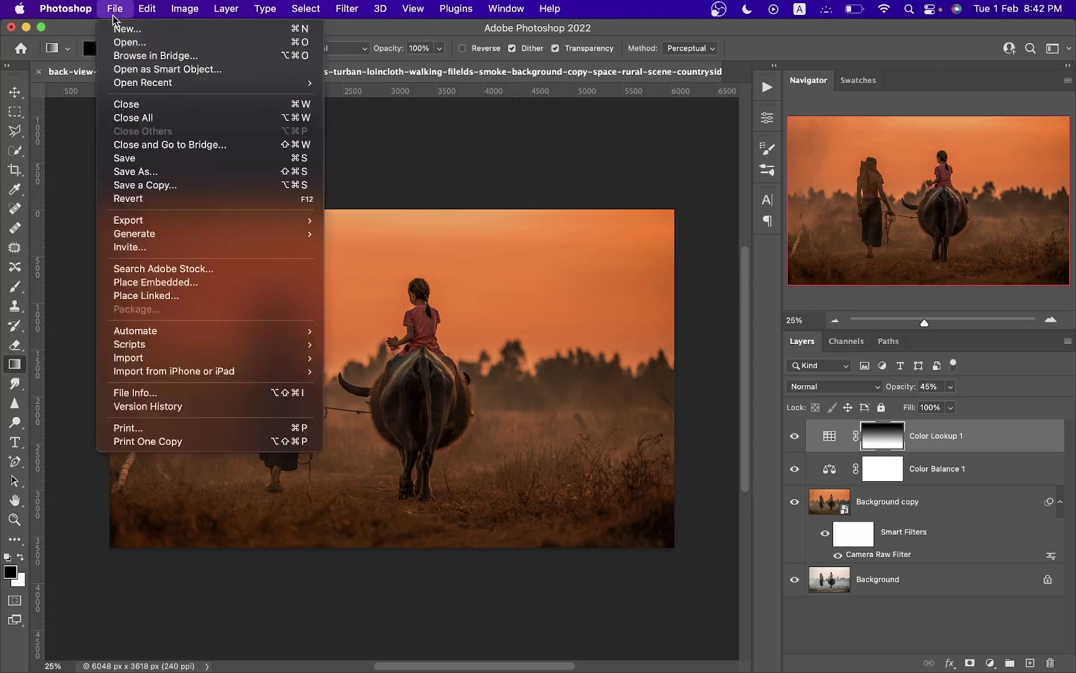
# Place the lens flare image, enlarge it over the photo, and set its blend mode to Screen.
pyautogui.click(218, 285)
pyautogui.moveTo(408, 246); pyautogui.dragTo(417, 246)
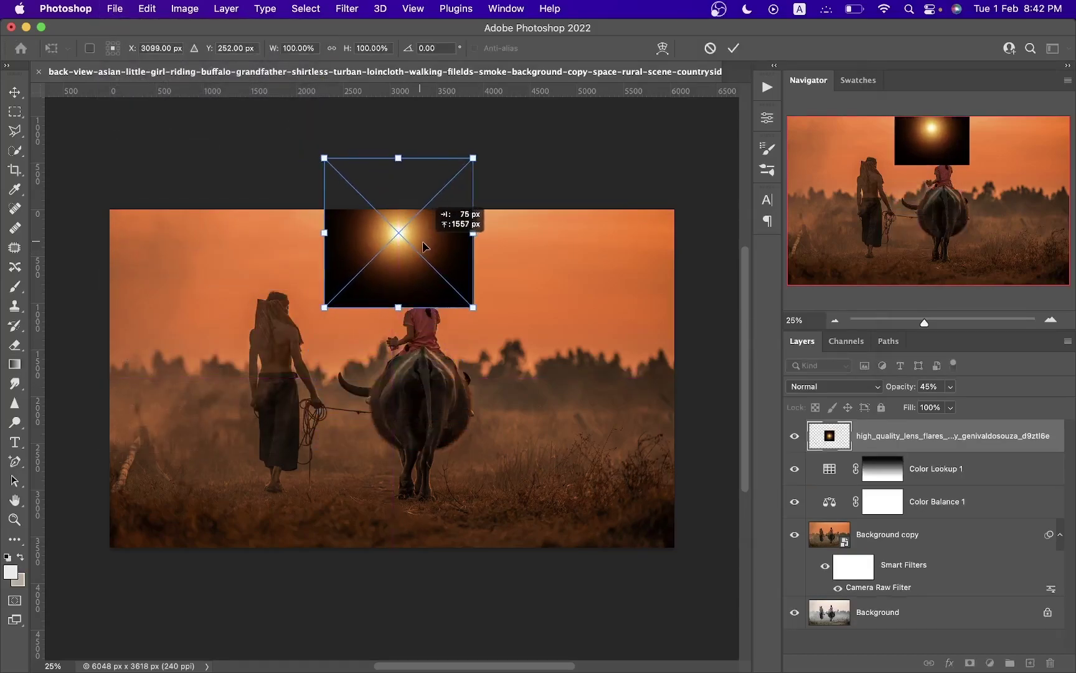
pyautogui.scroll(-1, 440, 285)
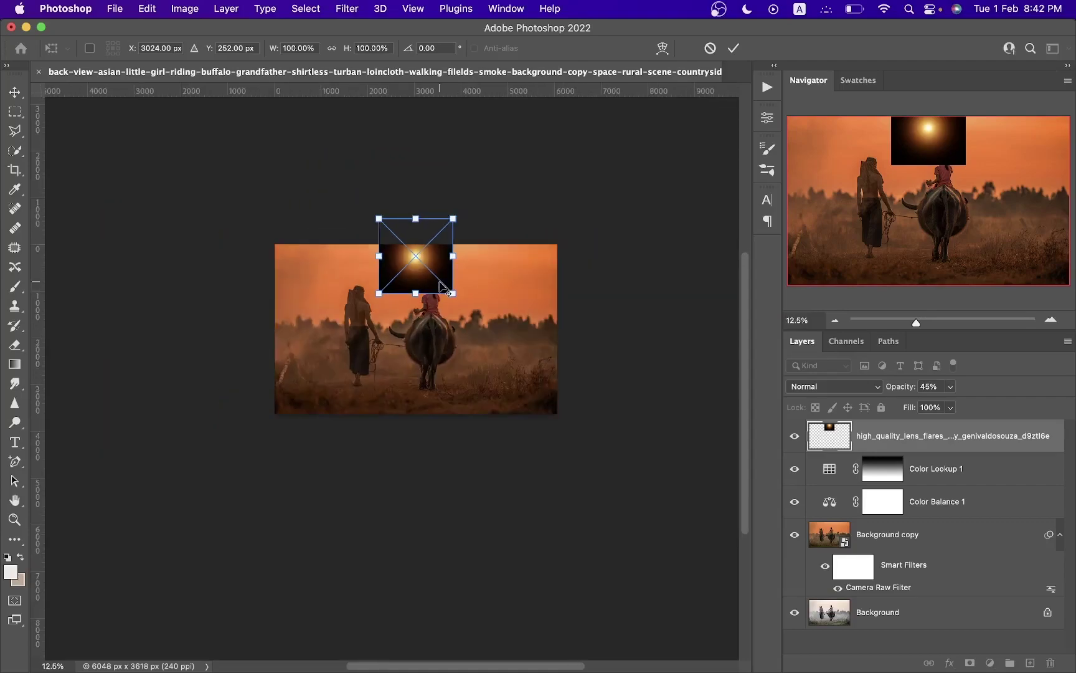
pyautogui.moveTo(449, 291); pyautogui.dragTo(627, 391)
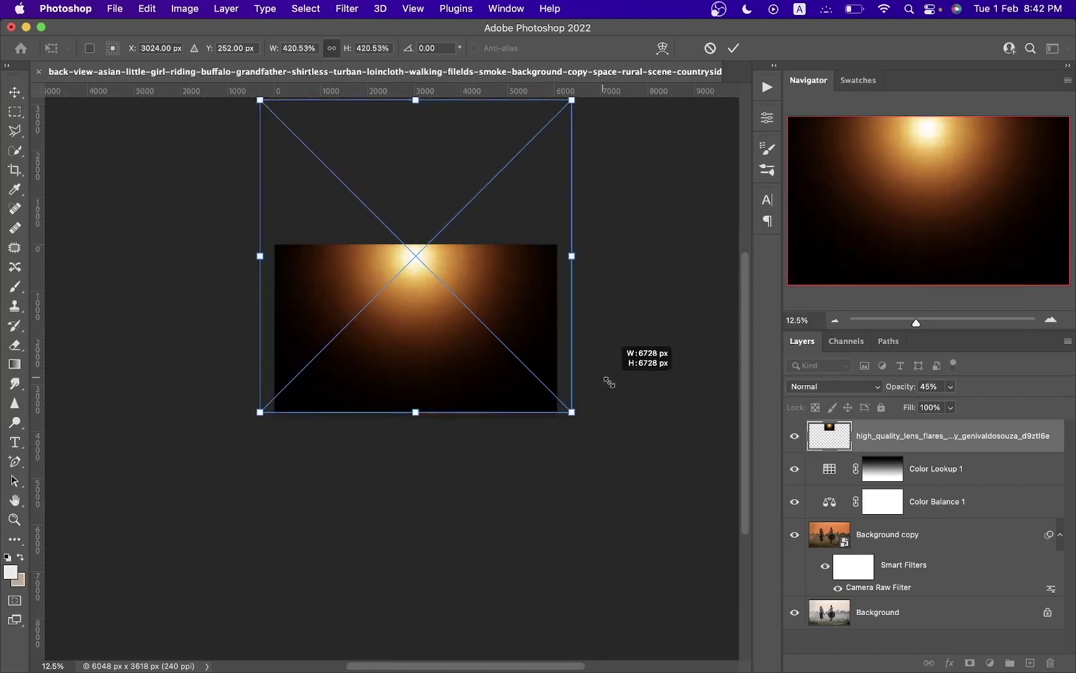
pyautogui.click(821, 390)
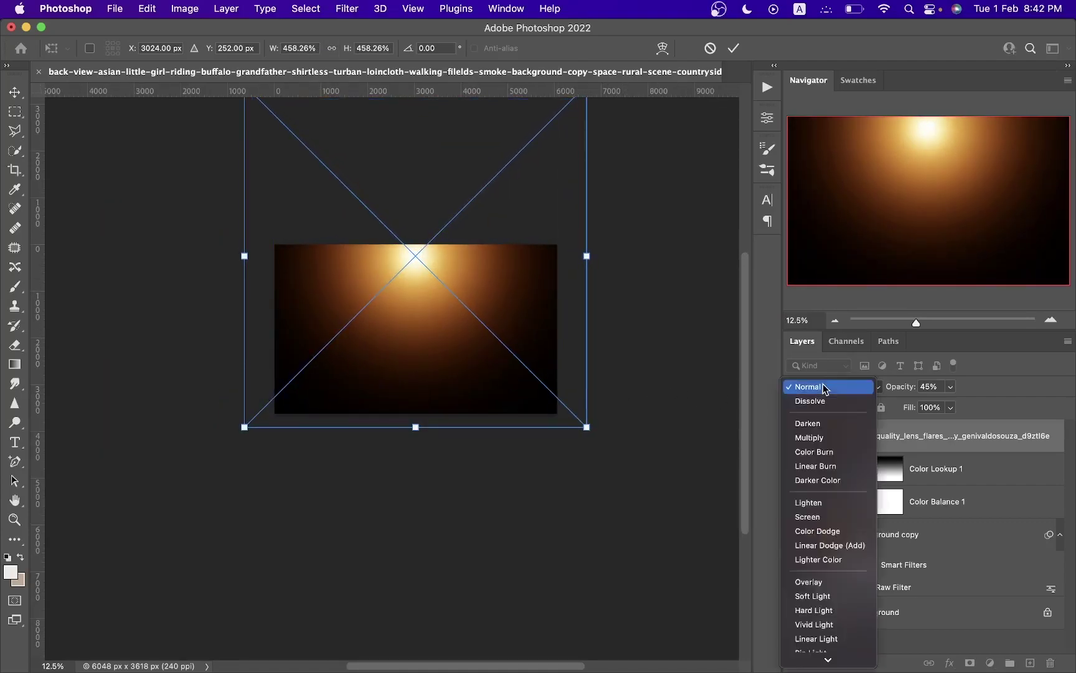
pyautogui.press('Escape')
pyautogui.press('Escape')
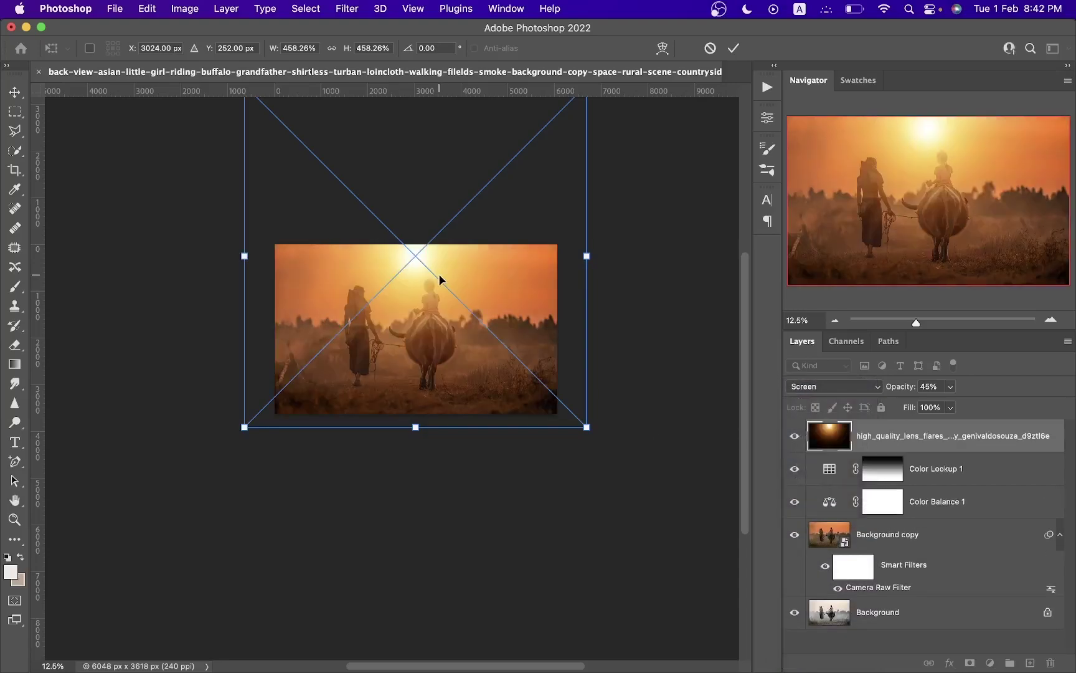
# Scale the flare to about 496% and centre its glow at the photo's top, then commit.
pyautogui.scroll(1, 442, 278)
pyautogui.scroll(-5, 427, 443)
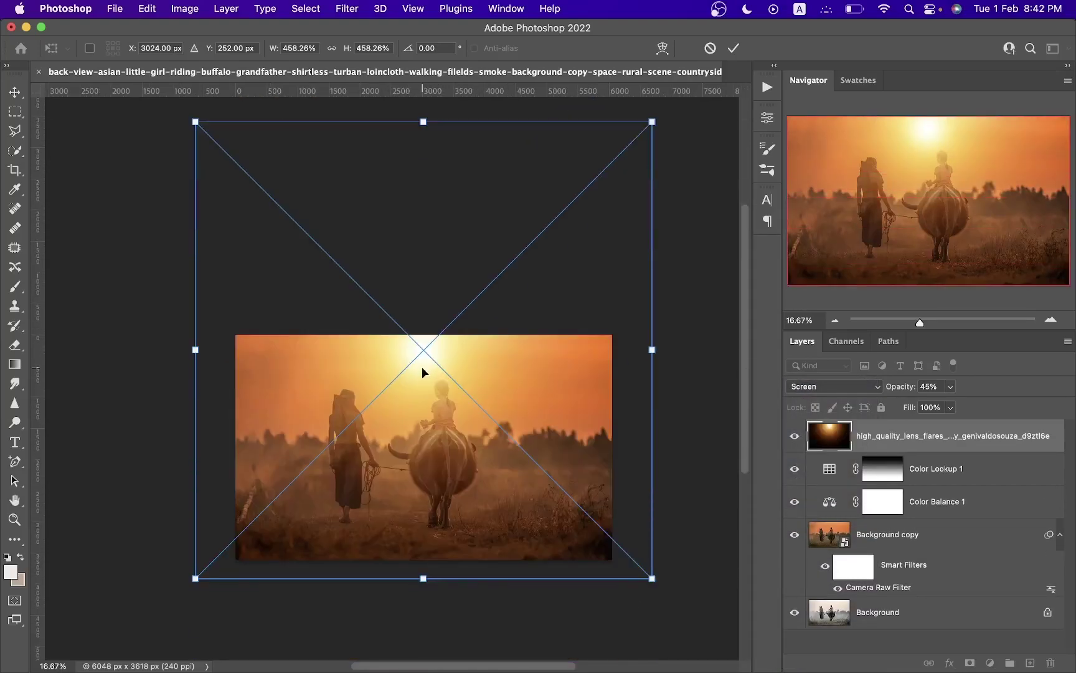
pyautogui.scroll(1, 422, 371)
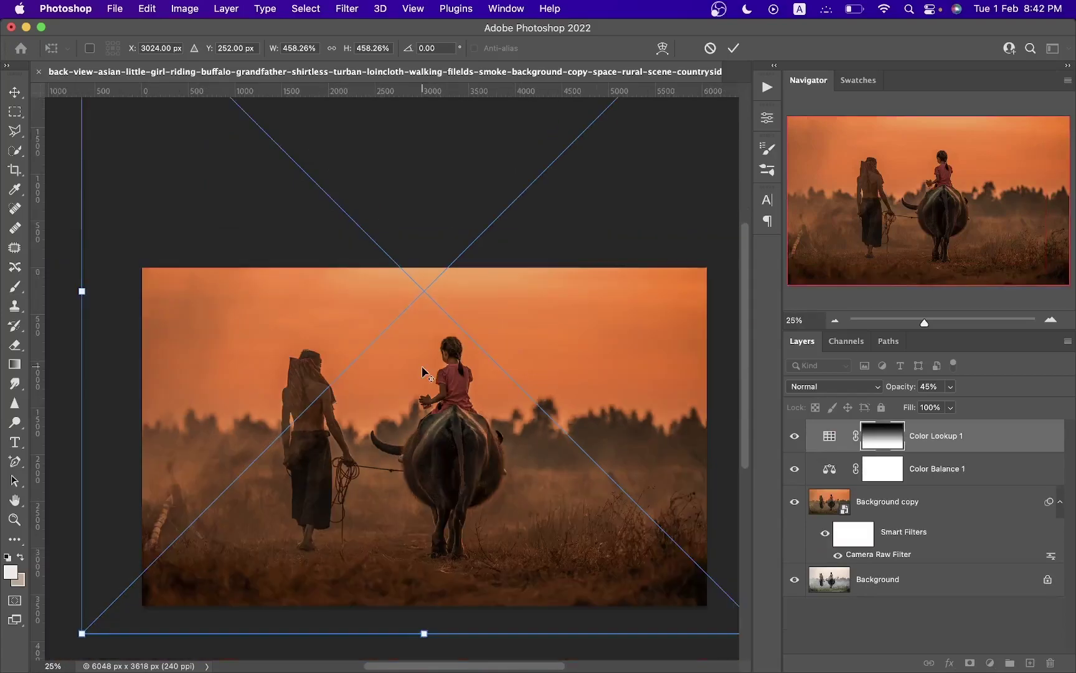
pyautogui.scroll(-1, 421, 366)
pyautogui.moveTo(439, 373); pyautogui.dragTo(438, 355)
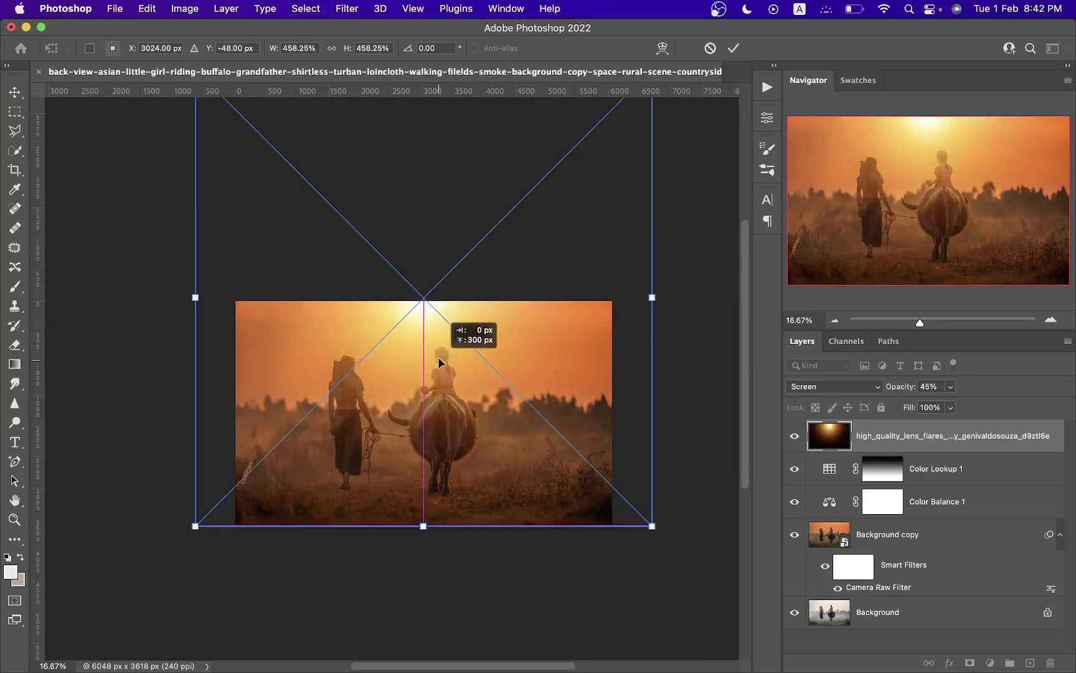
pyautogui.moveTo(652, 522); pyautogui.dragTo(671, 543)
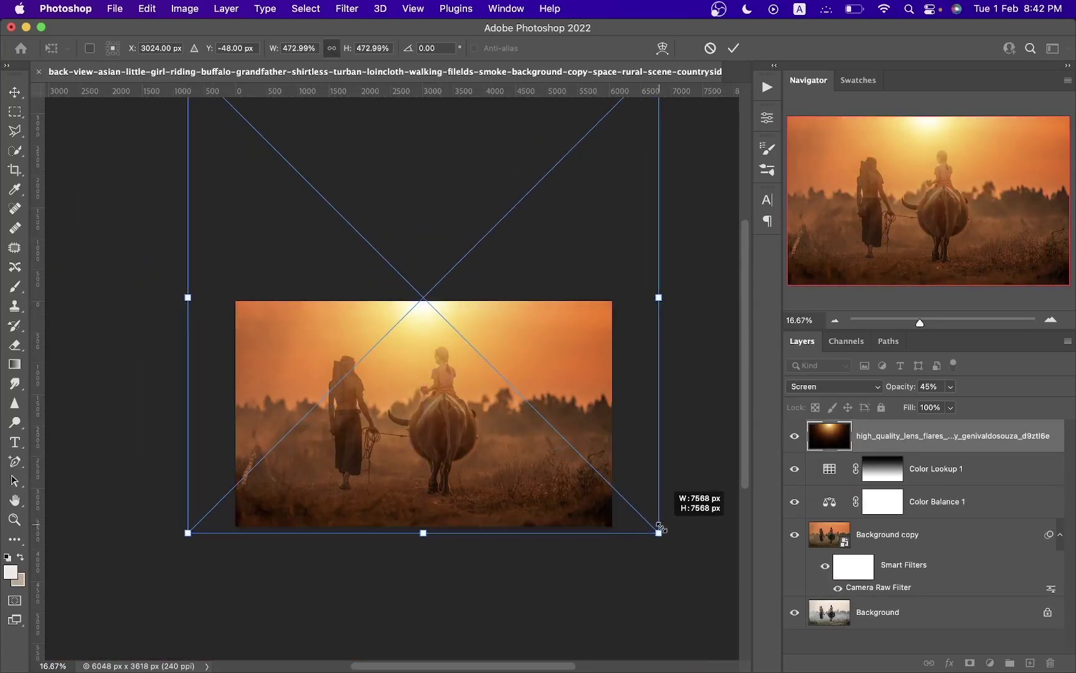
pyautogui.moveTo(584, 426); pyautogui.dragTo(578, 415)
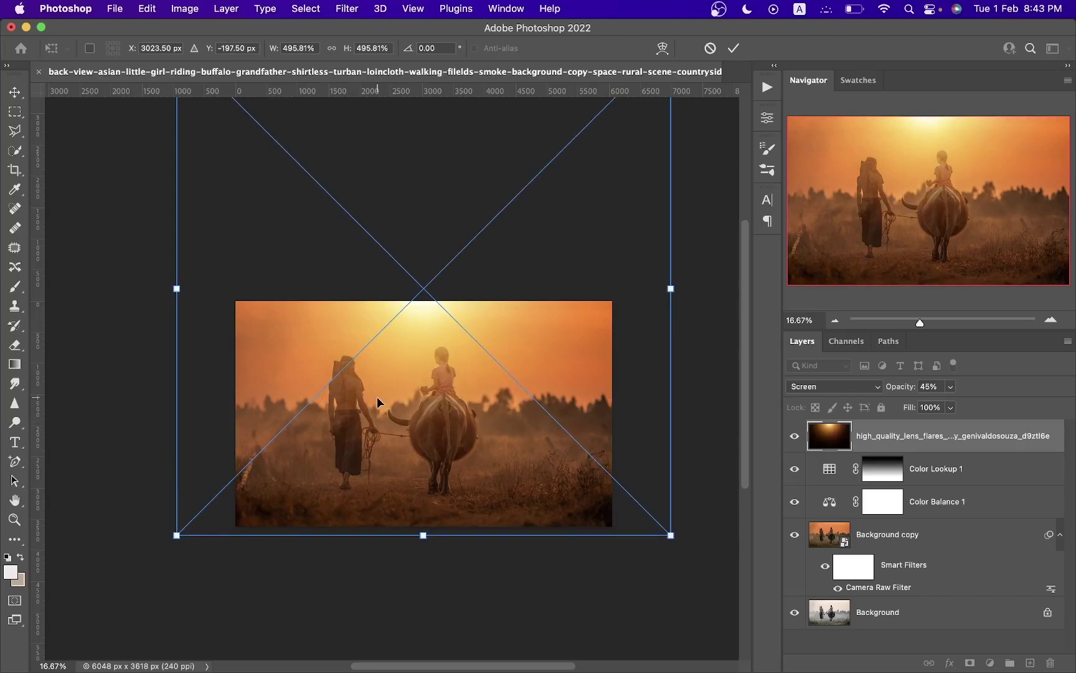
pyautogui.press('Return')
# Fit the photo in view and hide the lens flare to compare.
pyautogui.press('g')
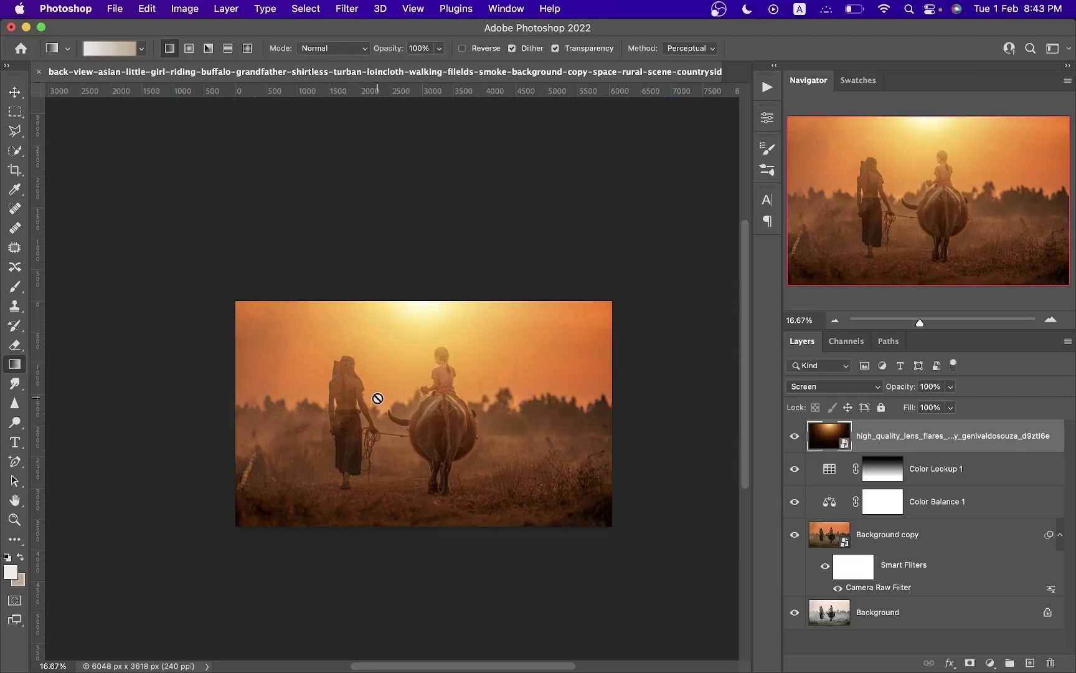
pyautogui.press('super+0')
pyautogui.press('super+minus')
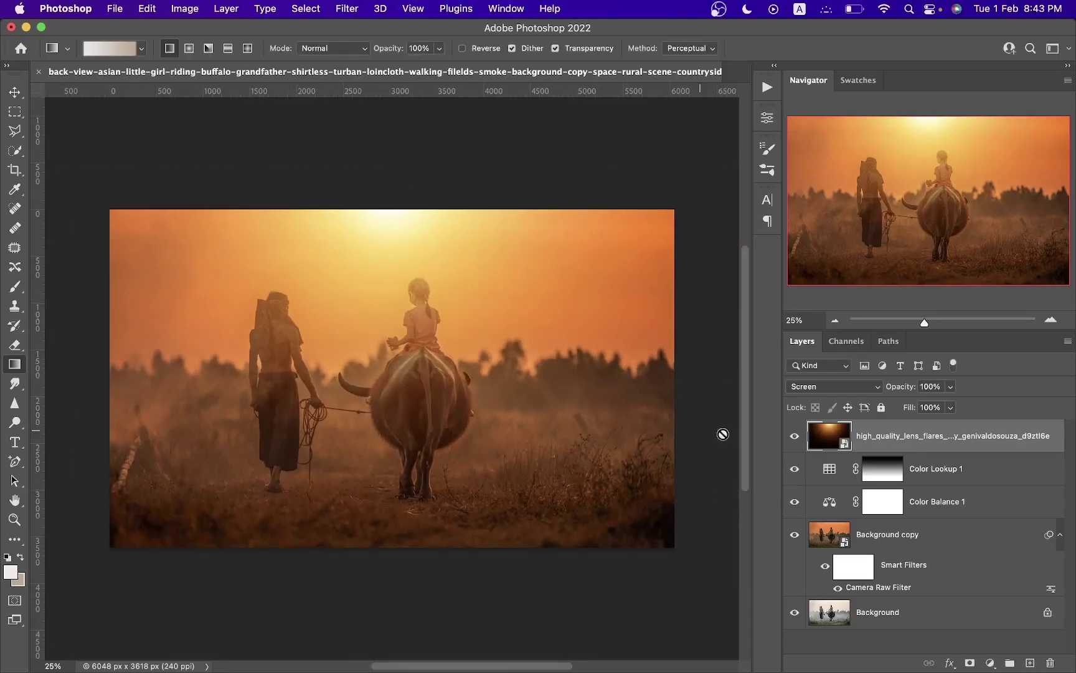
pyautogui.click(795, 437)
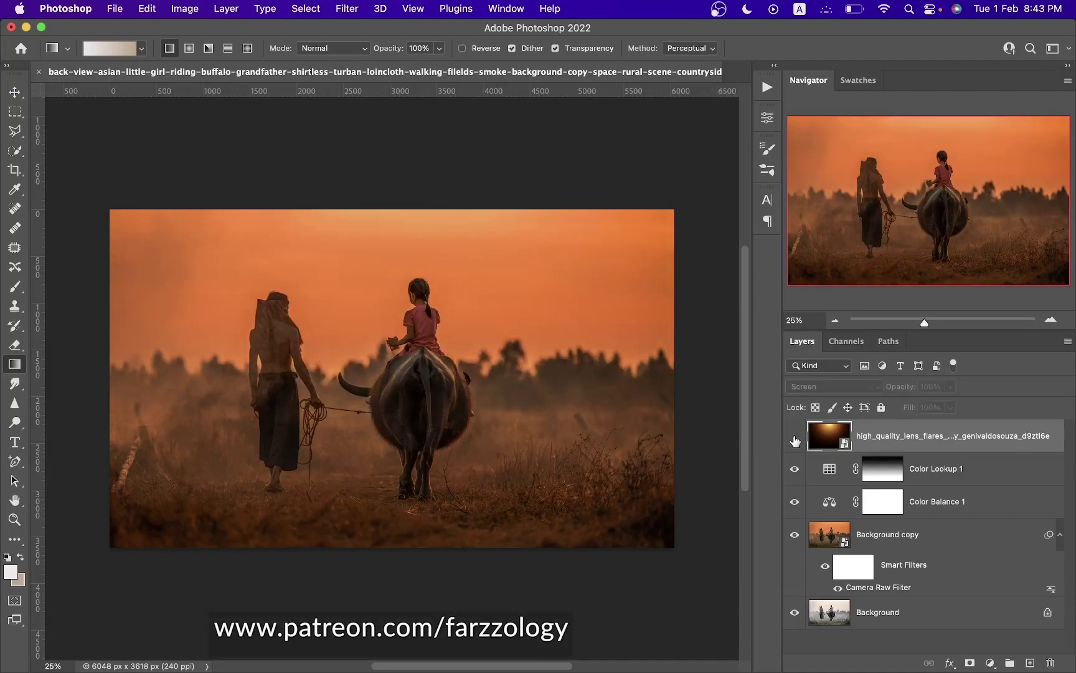
# Show the flare and clip a Hue/Saturation layer to it with hue shifted to -10.
pyautogui.click(794, 436)
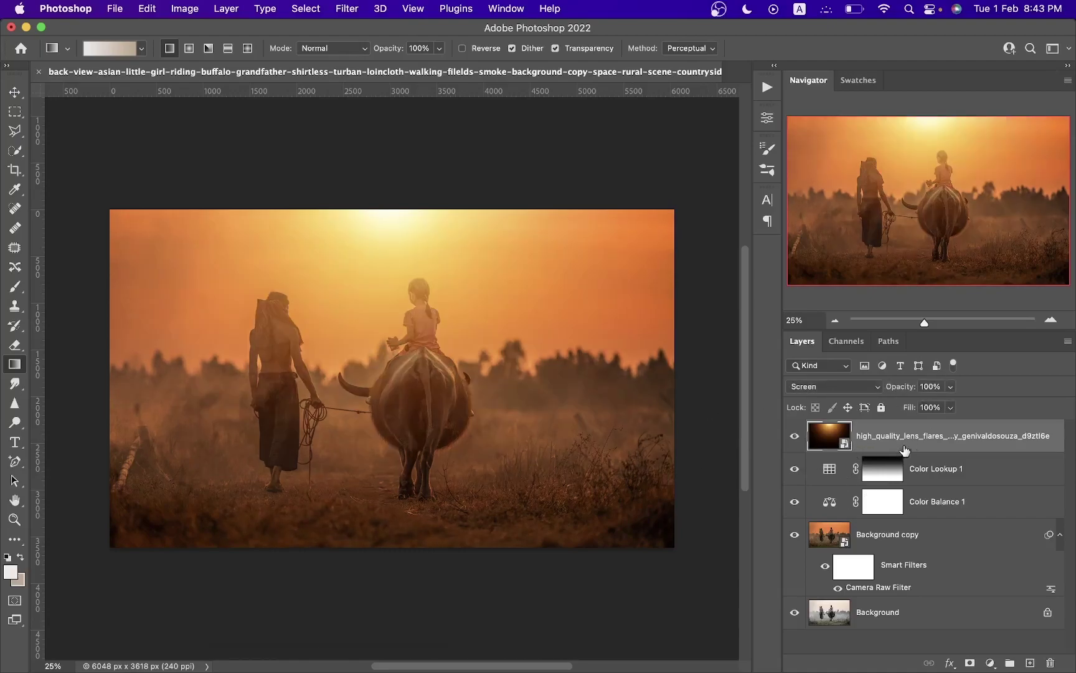
pyautogui.click(990, 662)
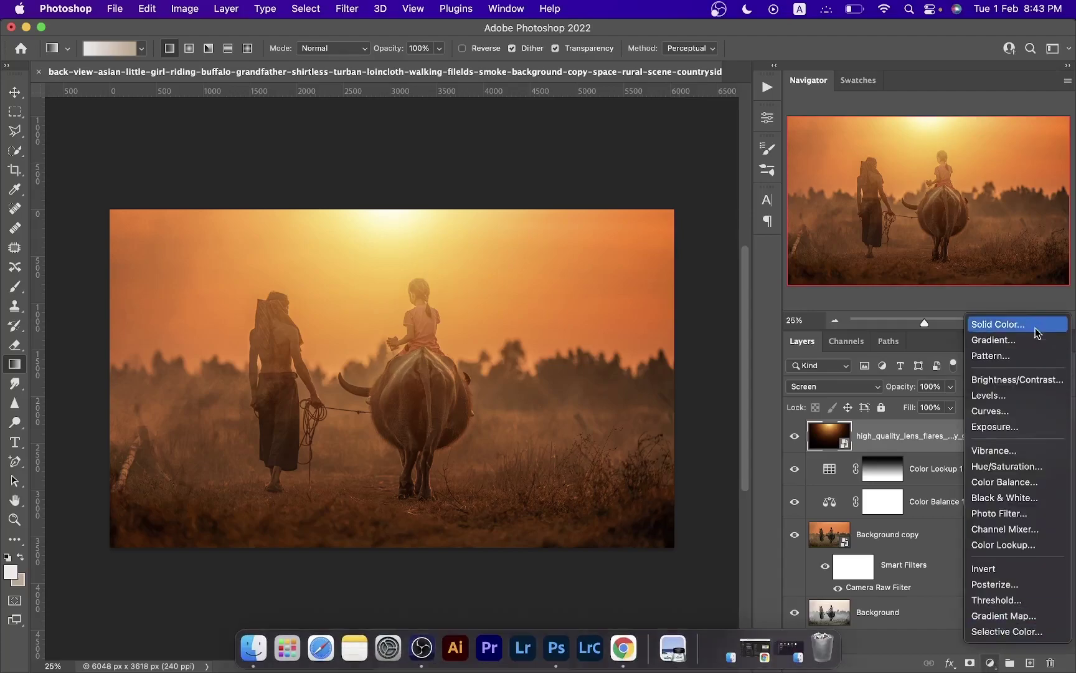
pyautogui.click(1010, 466)
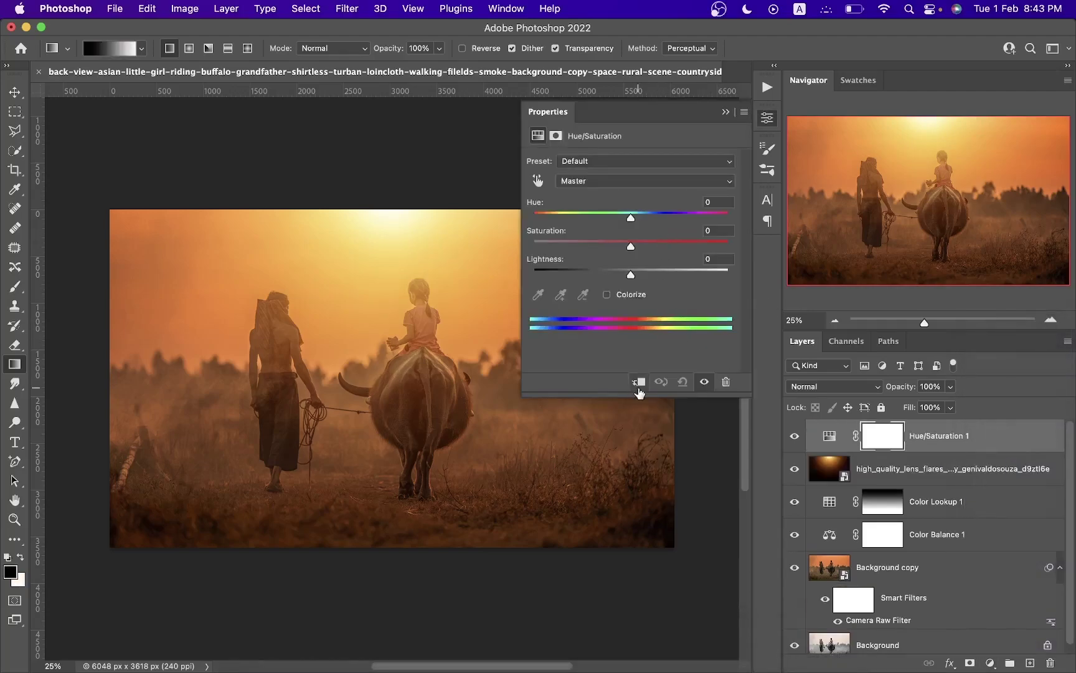
pyautogui.click(641, 383)
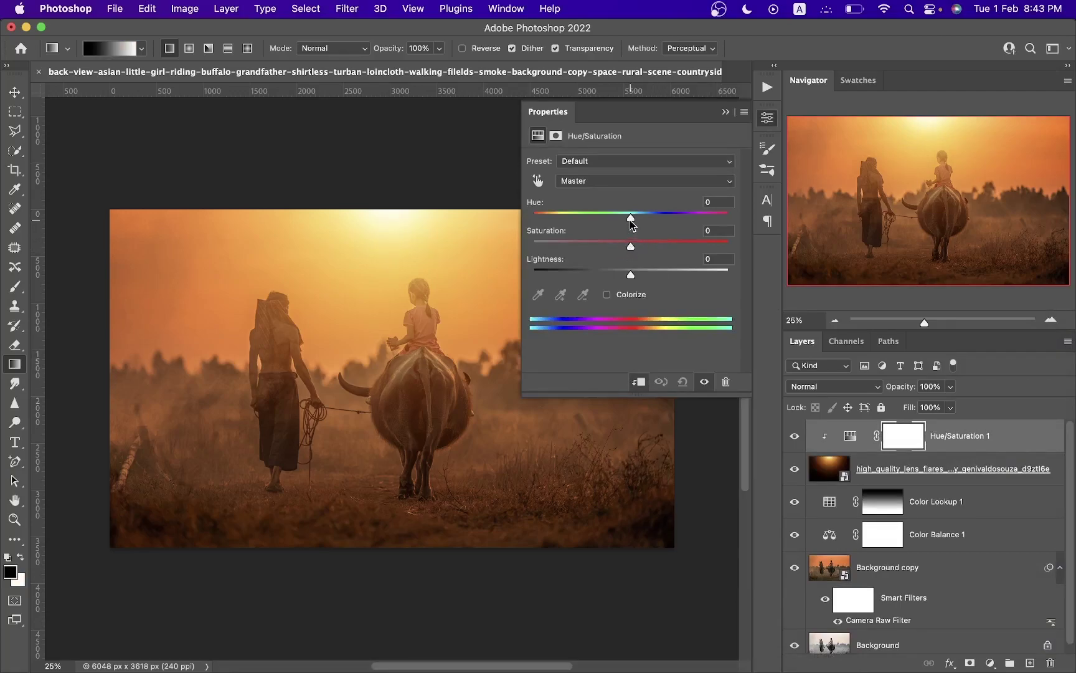
pyautogui.moveTo(630, 219); pyautogui.dragTo(628, 219)
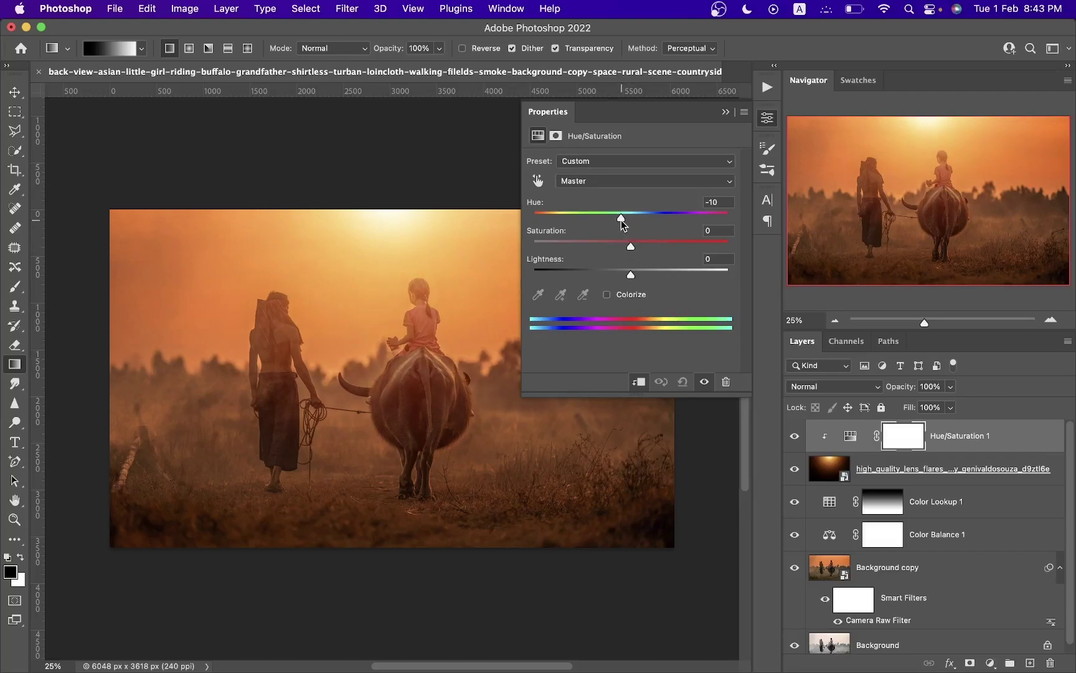
# Toggle Hue/Saturation 1 to compare, then select the lens flare layer.
pyautogui.click(768, 117)
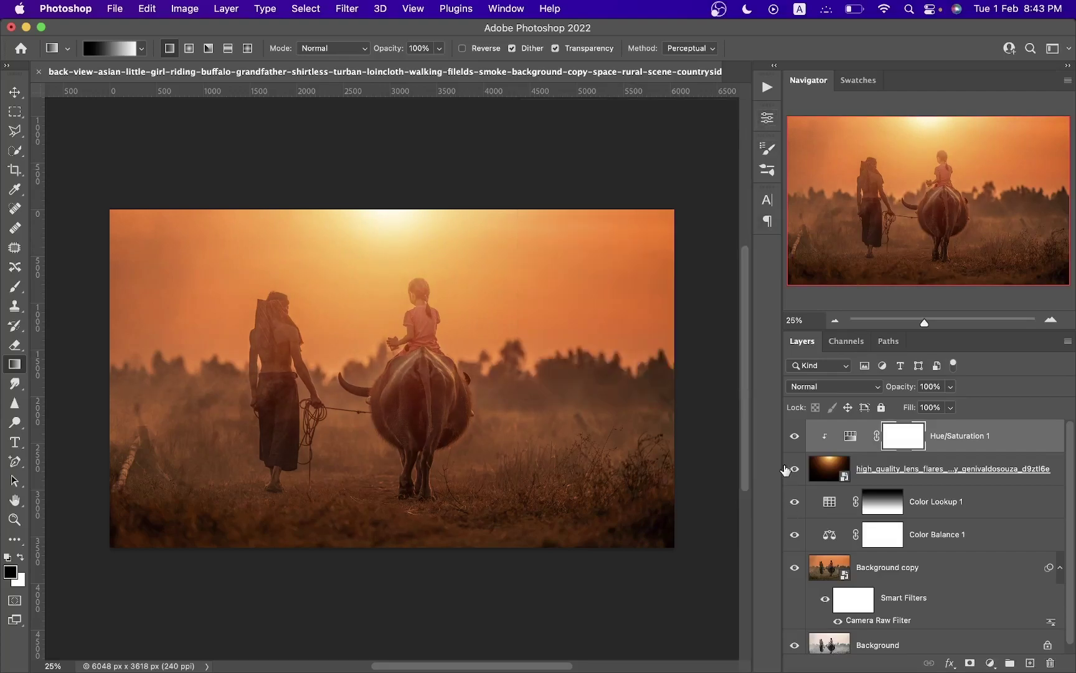
pyautogui.click(795, 437)
pyautogui.click(795, 437)
pyautogui.click(795, 436)
pyautogui.click(957, 469)
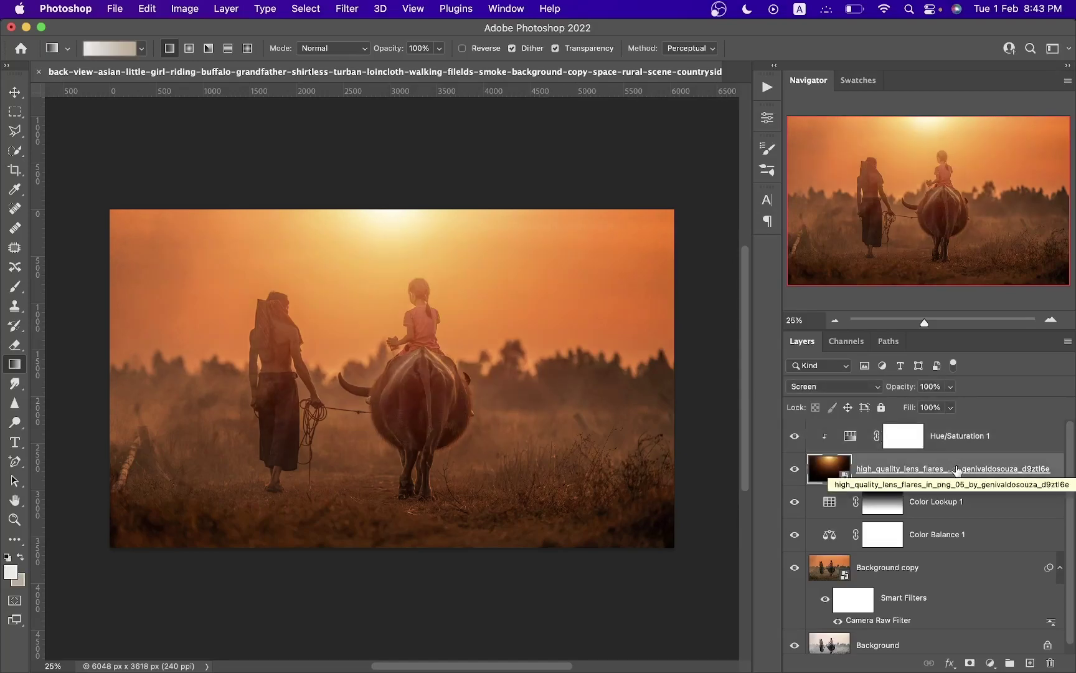
# Apply Levels to the lens flare with black input 5, then select it with Hue/Saturation 1.
pyautogui.hotkey('ctrl', 'l')
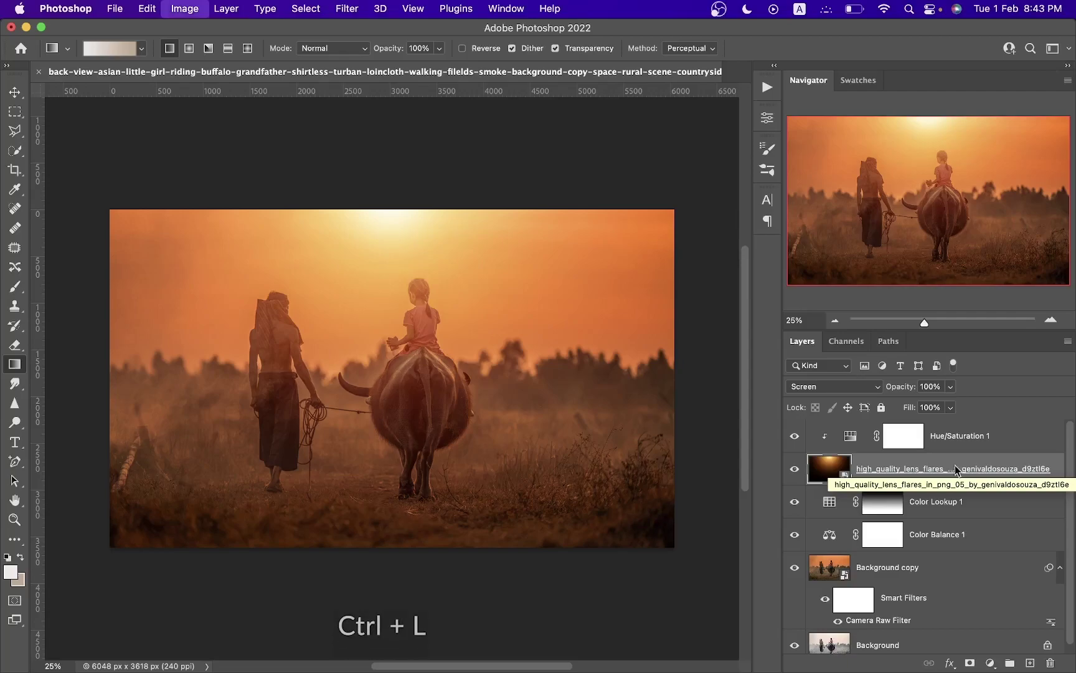
pyautogui.moveTo(508, 151); pyautogui.dragTo(561, 146)
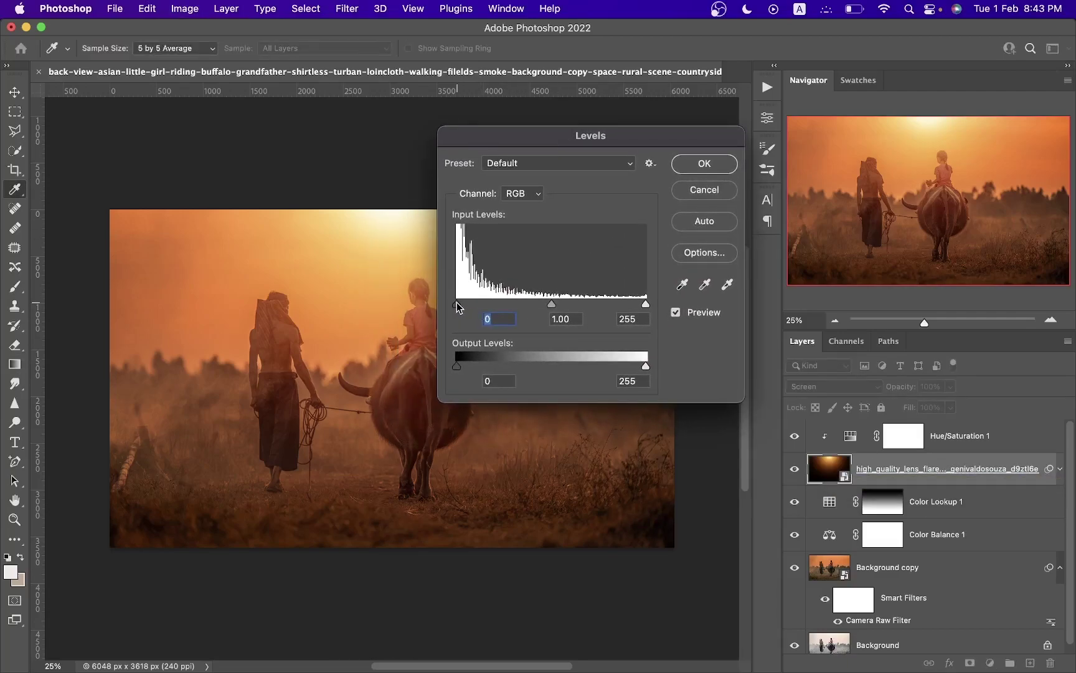
pyautogui.moveTo(457, 306); pyautogui.dragTo(464, 305)
pyautogui.click(705, 164)
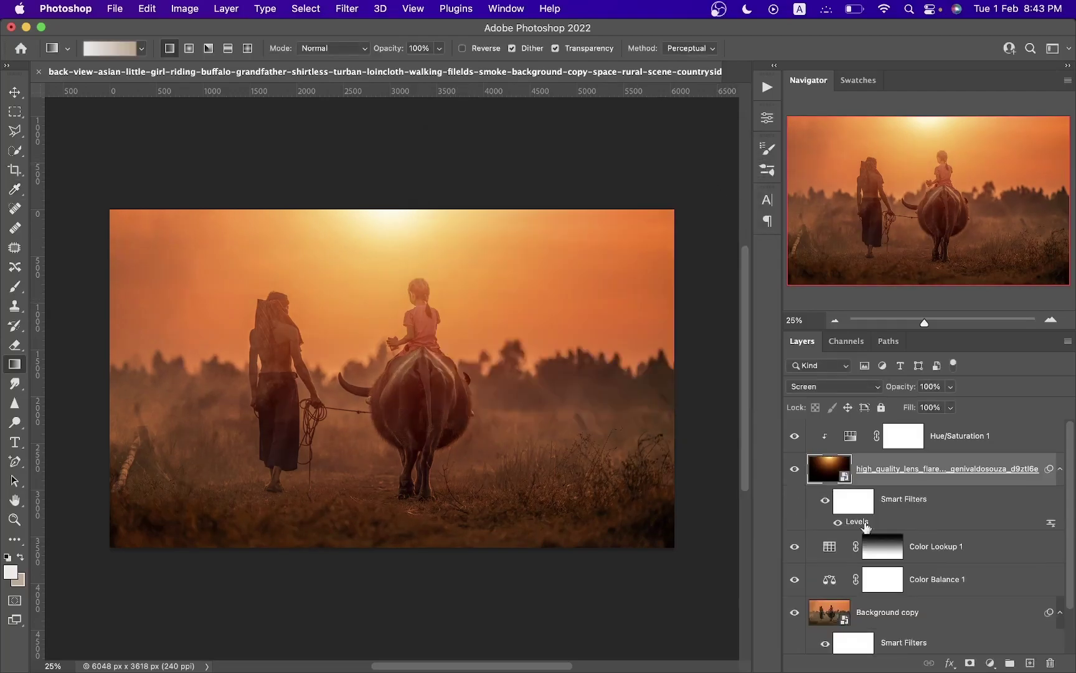
pyautogui.click(990, 436)
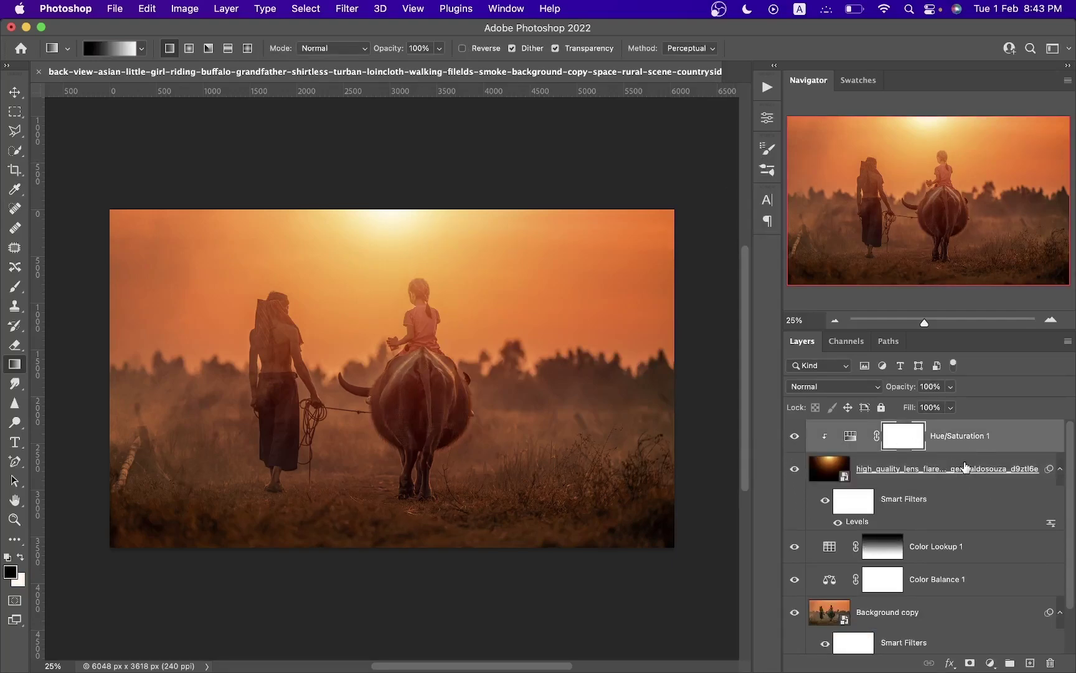
pyautogui.click(965, 468)
# Group the flare layers as 'Light' and add a layer mask to the group.
pyautogui.hotkey('ctrl', 'g')
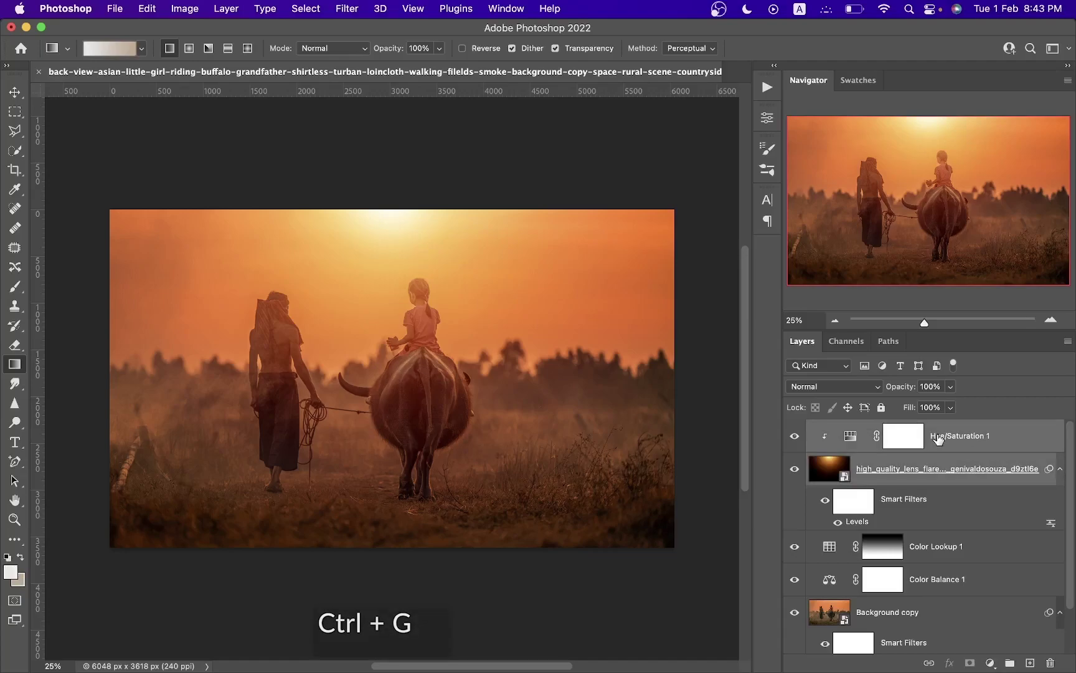
pyautogui.doubleClick(842, 428)
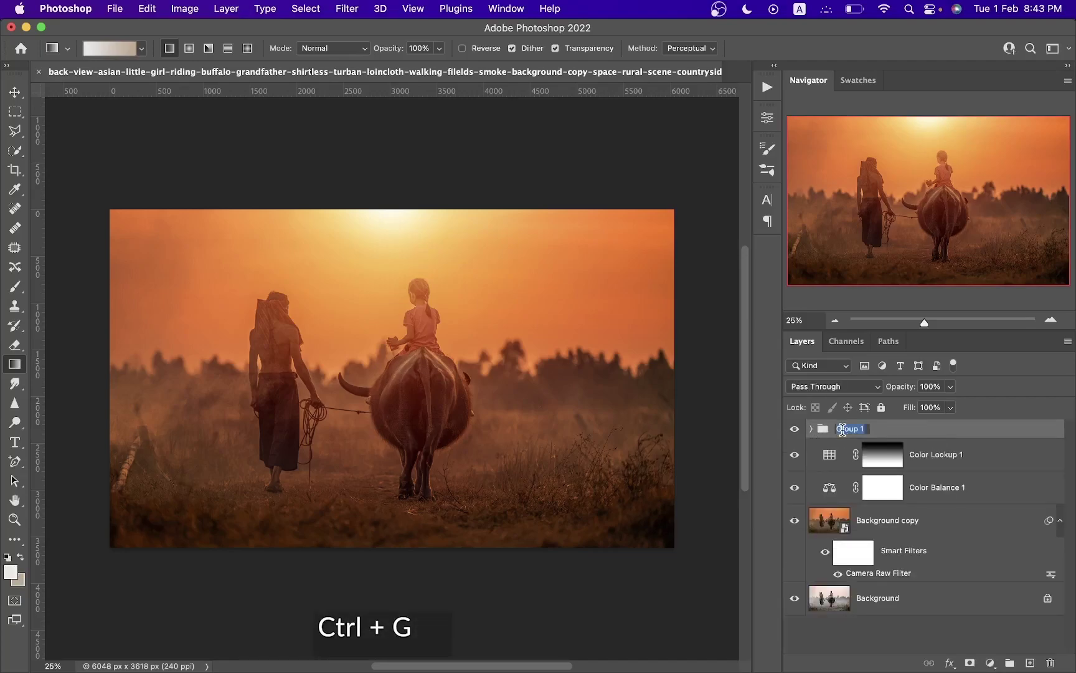
pyautogui.write('Lih')
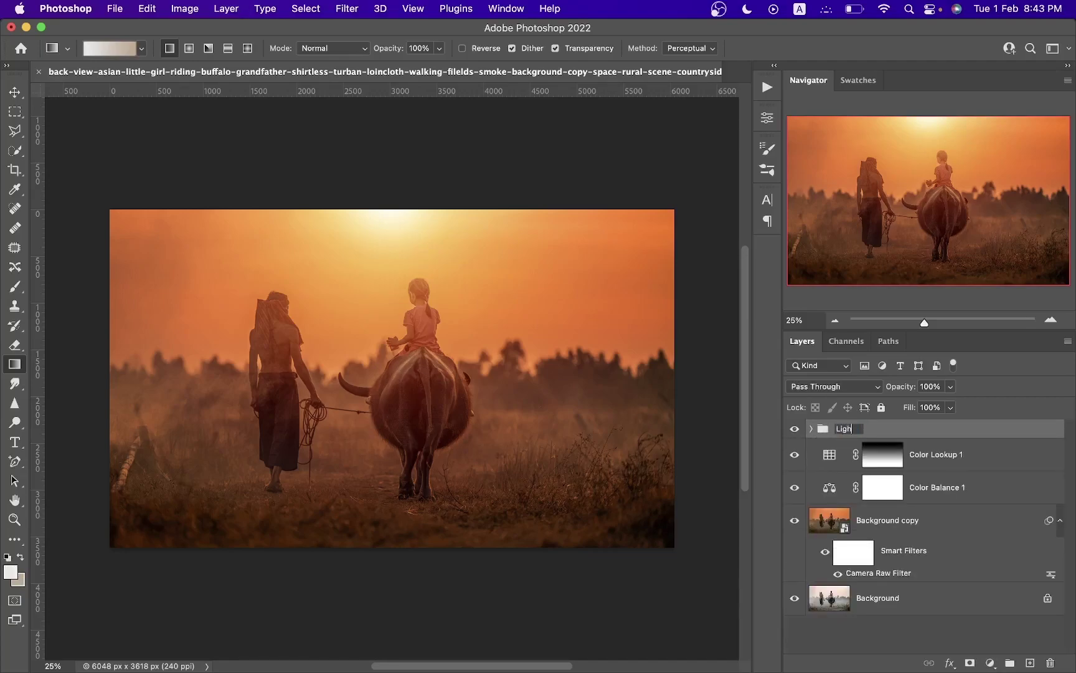
pyautogui.press('Return')
pyautogui.click(970, 662)
# Set up a low-opacity brush, sized to 223 px.
pyautogui.scroll(2, 384, 303)
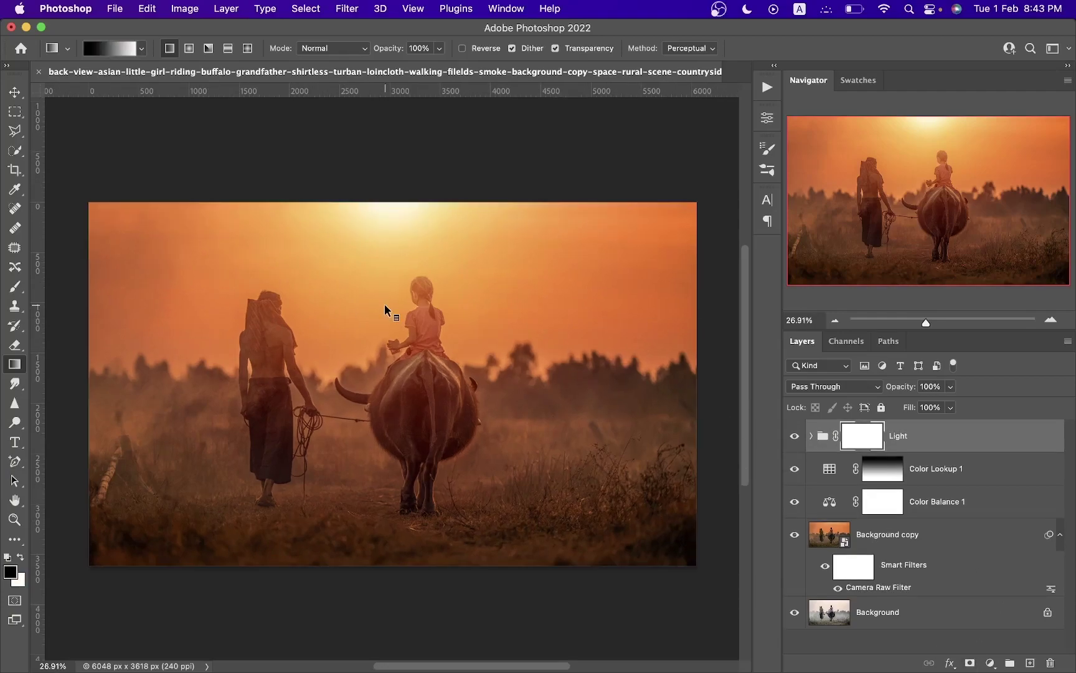
pyautogui.scroll(1, 418, 315)
pyautogui.press('b')
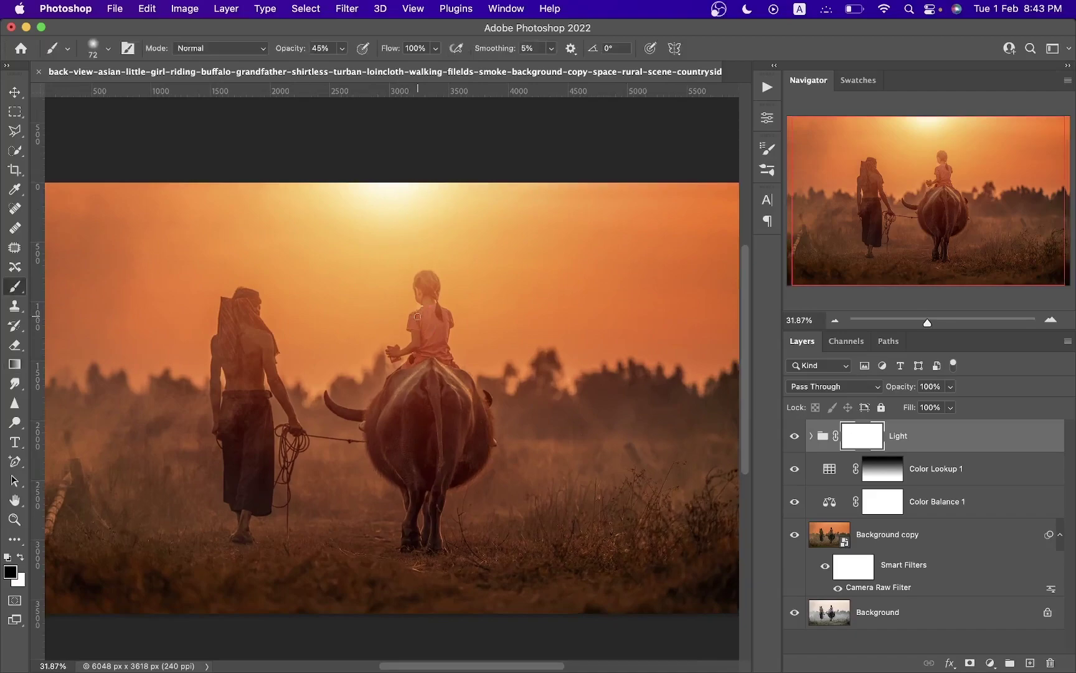
pyautogui.scroll(1, 417, 314)
pyautogui.moveTo(417, 315); pyautogui.dragTo(426, 305)
pyautogui.scroll(1, 425, 306)
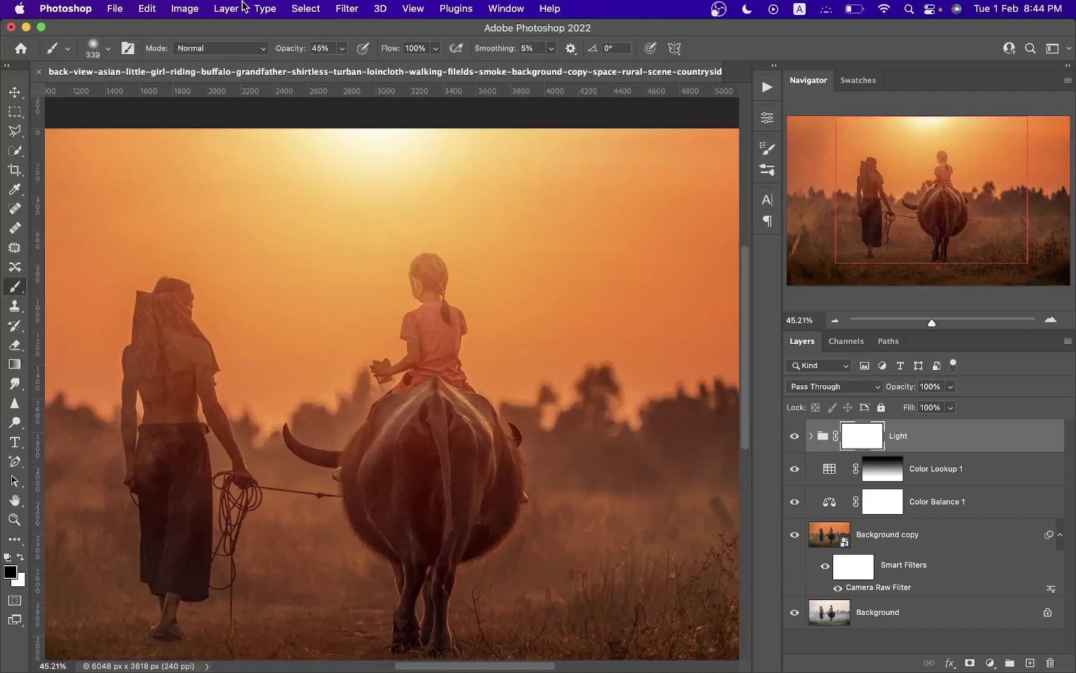
pyautogui.moveTo(302, 50); pyautogui.dragTo(282, 51)
pyautogui.scroll(1, 420, 241)
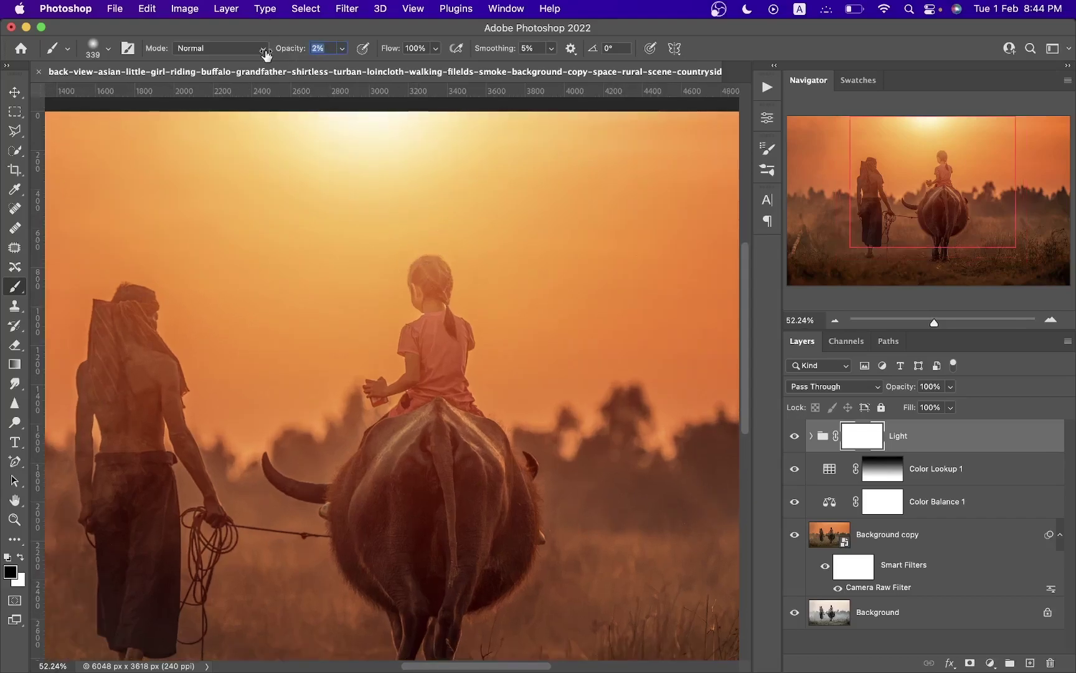
pyautogui.scroll(1, 427, 299)
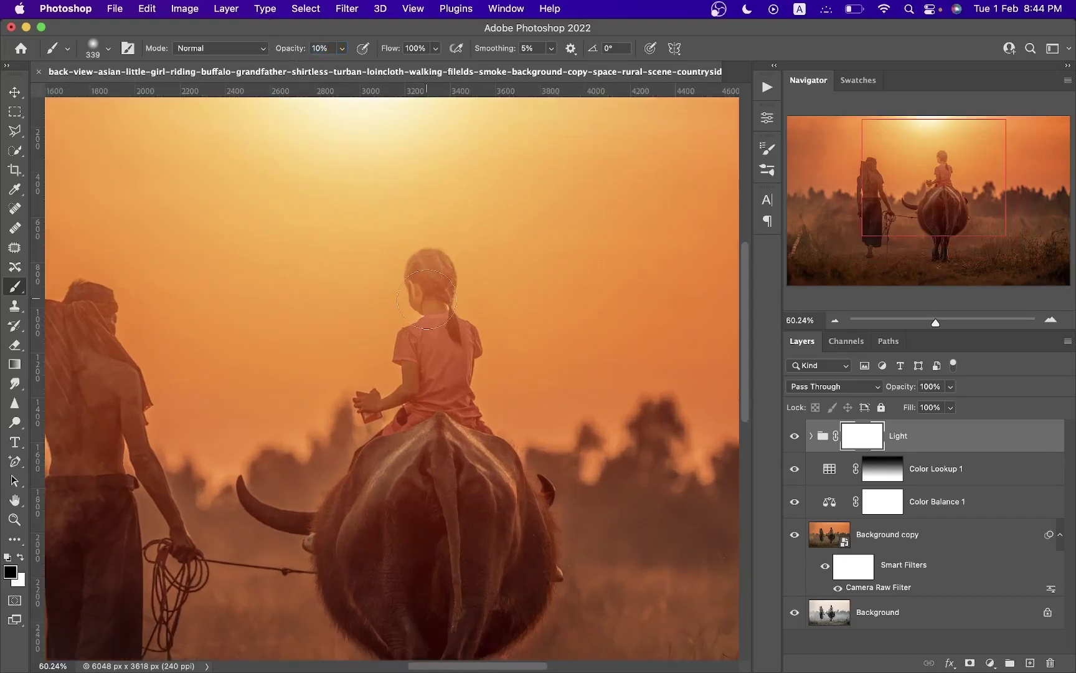
pyautogui.moveTo(444, 288); pyautogui.dragTo(416, 279)
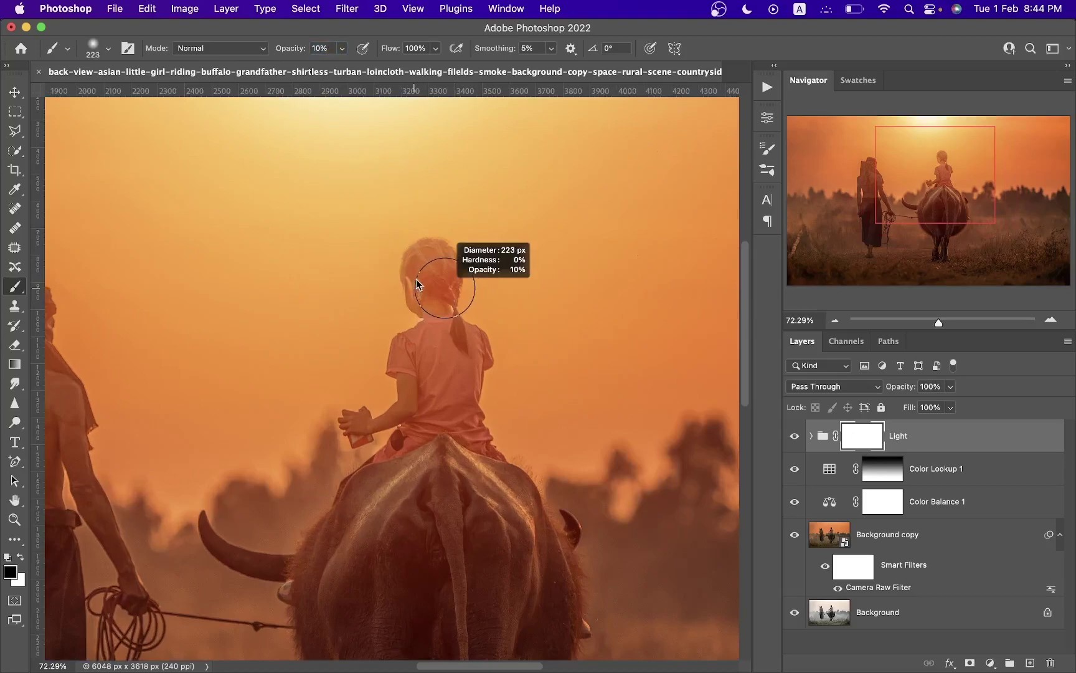
pyautogui.scroll(1, 427, 267)
# Paint the mask at 6% opacity over the girl's hair, buffalo's back and grandfather.
pyautogui.moveTo(431, 264); pyautogui.dragTo(418, 271)
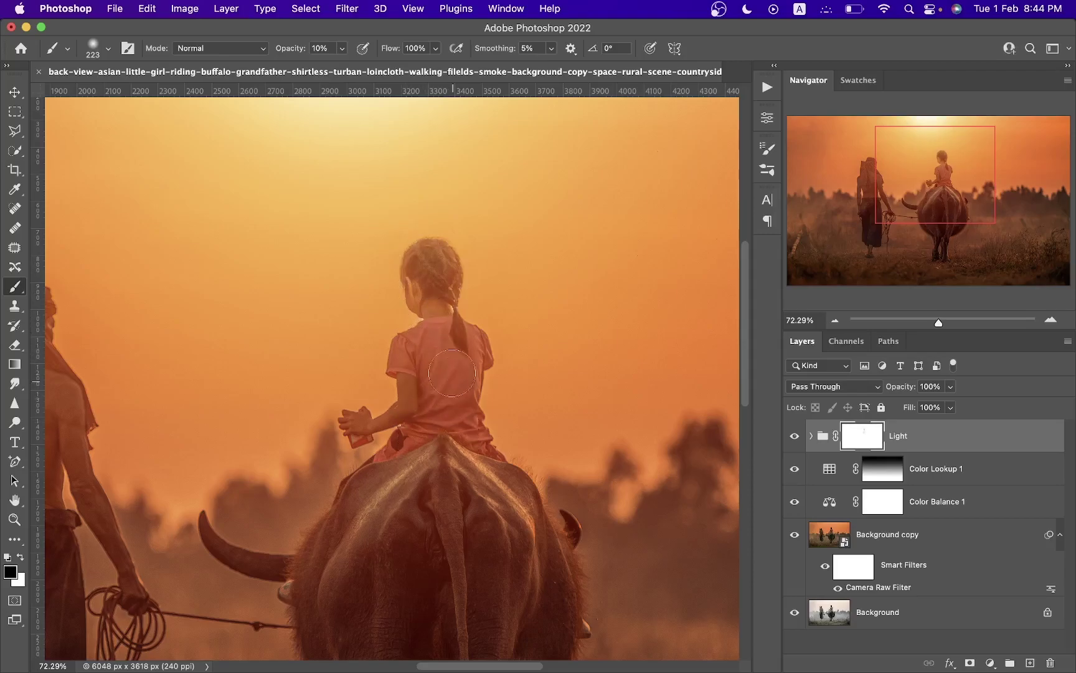
pyautogui.moveTo(288, 59); pyautogui.dragTo(281, 59)
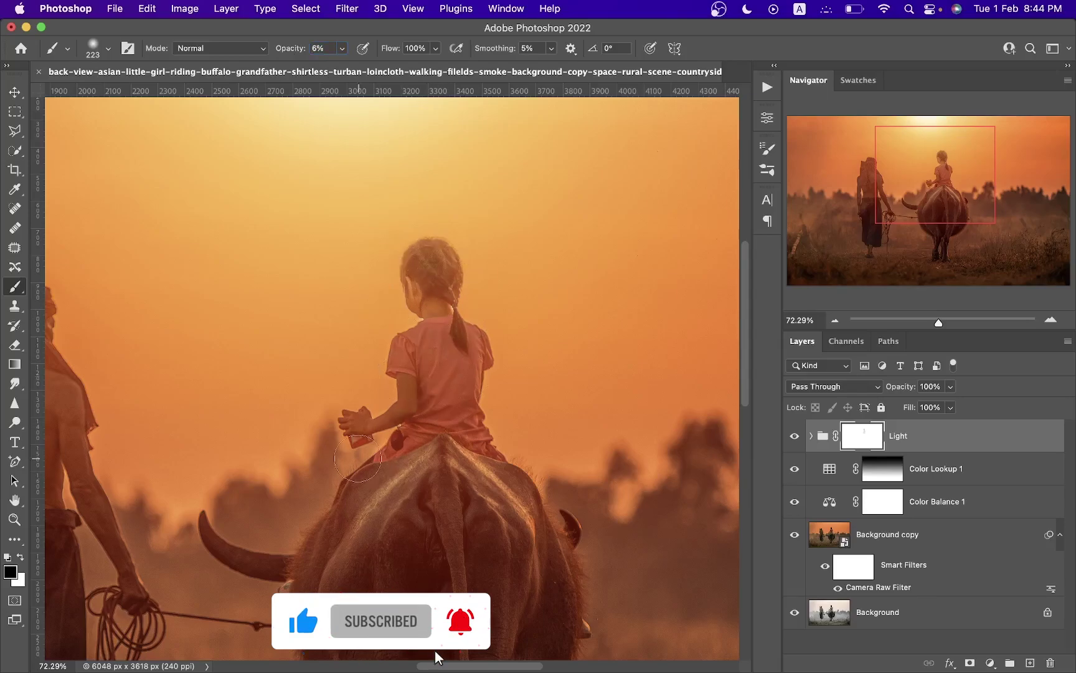
pyautogui.moveTo(408, 454); pyautogui.dragTo(421, 458)
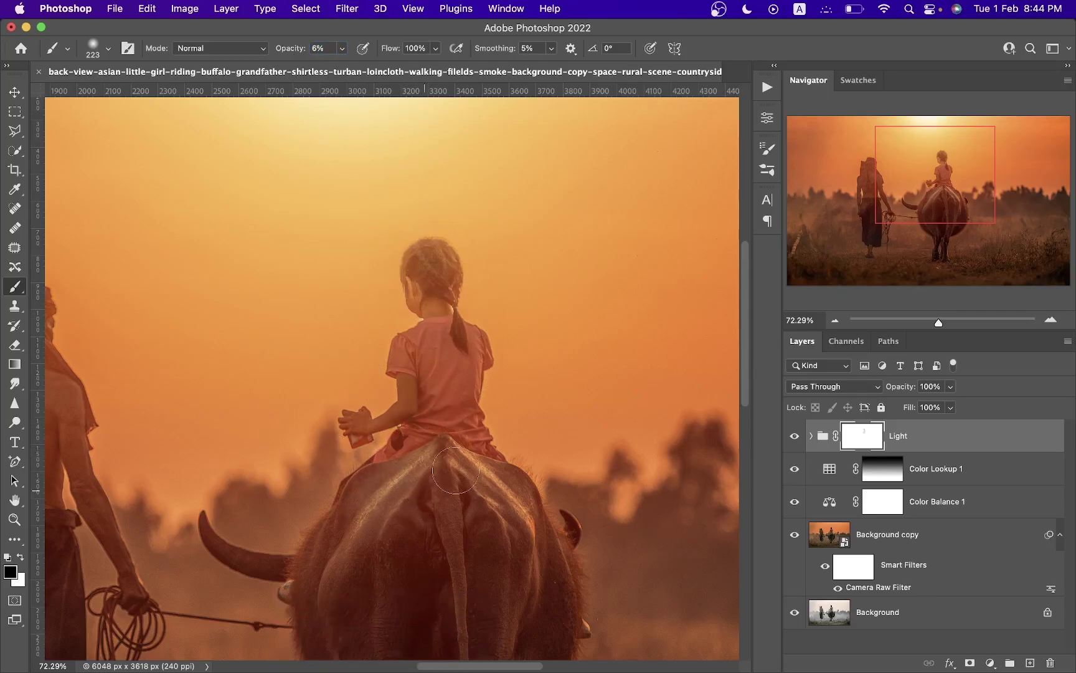
pyautogui.hscroll(-10, 430, 322)
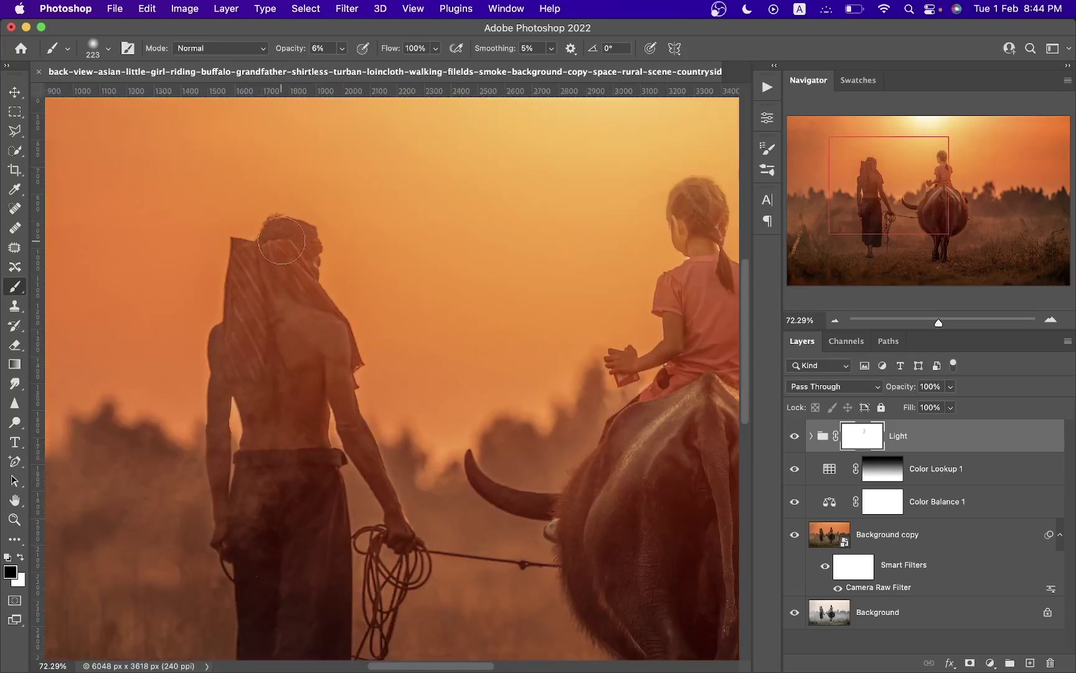
pyautogui.moveTo(282, 239); pyautogui.dragTo(296, 243)
pyautogui.moveTo(323, 358)
pyautogui.mouseDown()
pyautogui.moveTo(288, 413)
pyautogui.moveTo(252, 325)
pyautogui.moveTo(315, 431)
pyautogui.mouseUp()
pyautogui.scroll(-5, 315, 431)
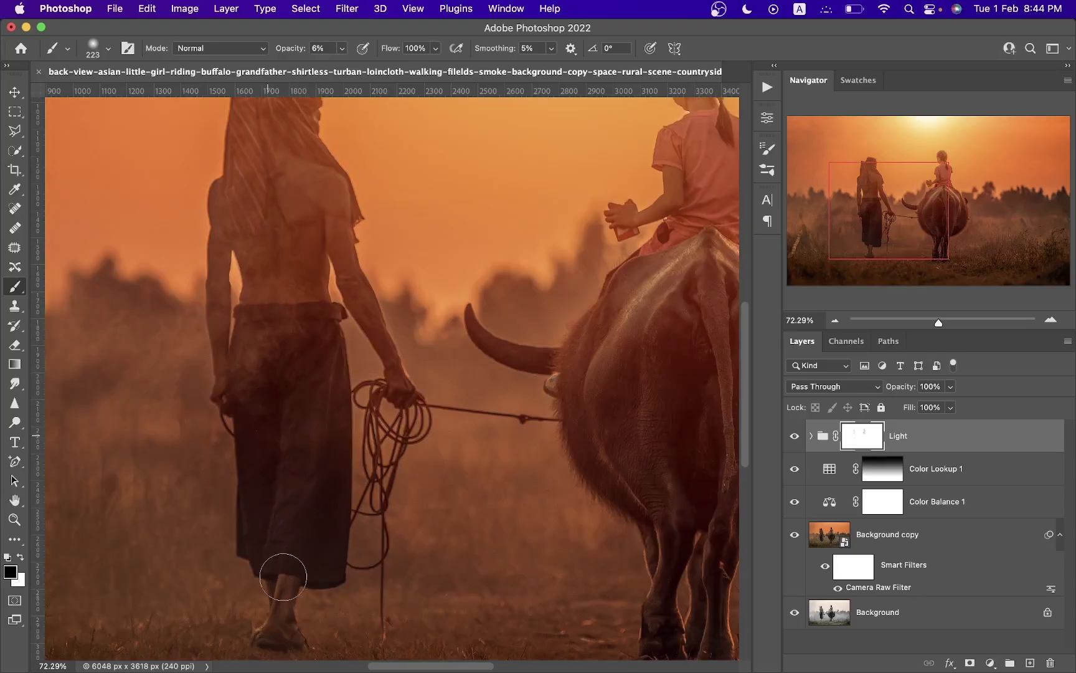
pyautogui.scroll(-3, 386, 416)
pyautogui.scroll(-2, 411, 411)
pyautogui.scroll(2, 464, 402)
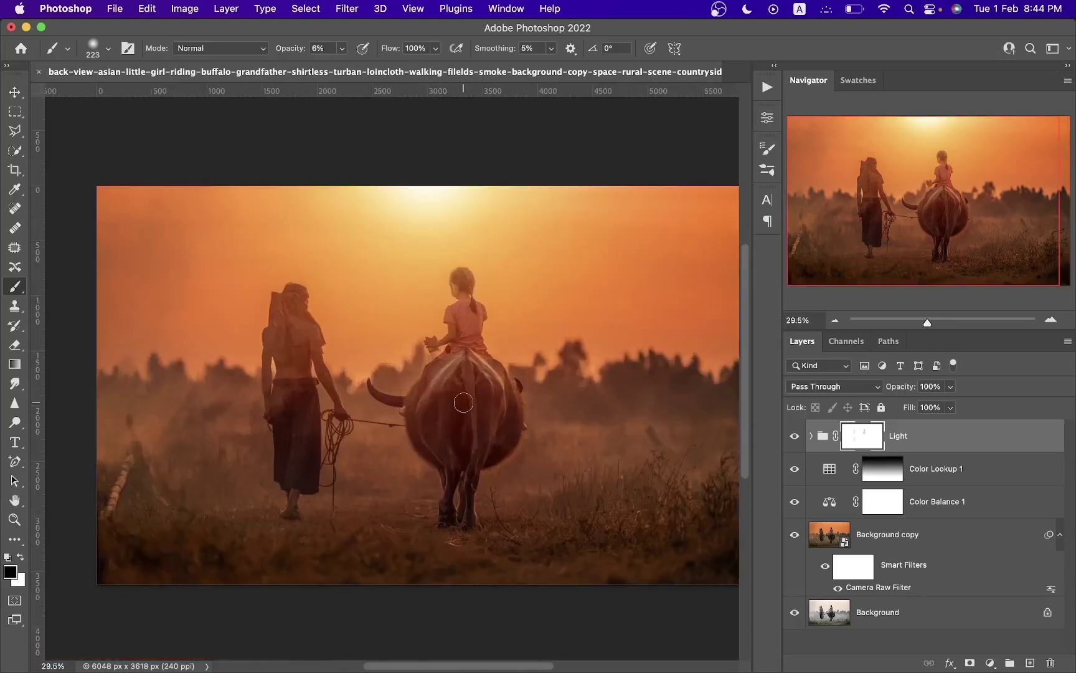
pyautogui.scroll(1, 463, 402)
pyautogui.click(795, 436)
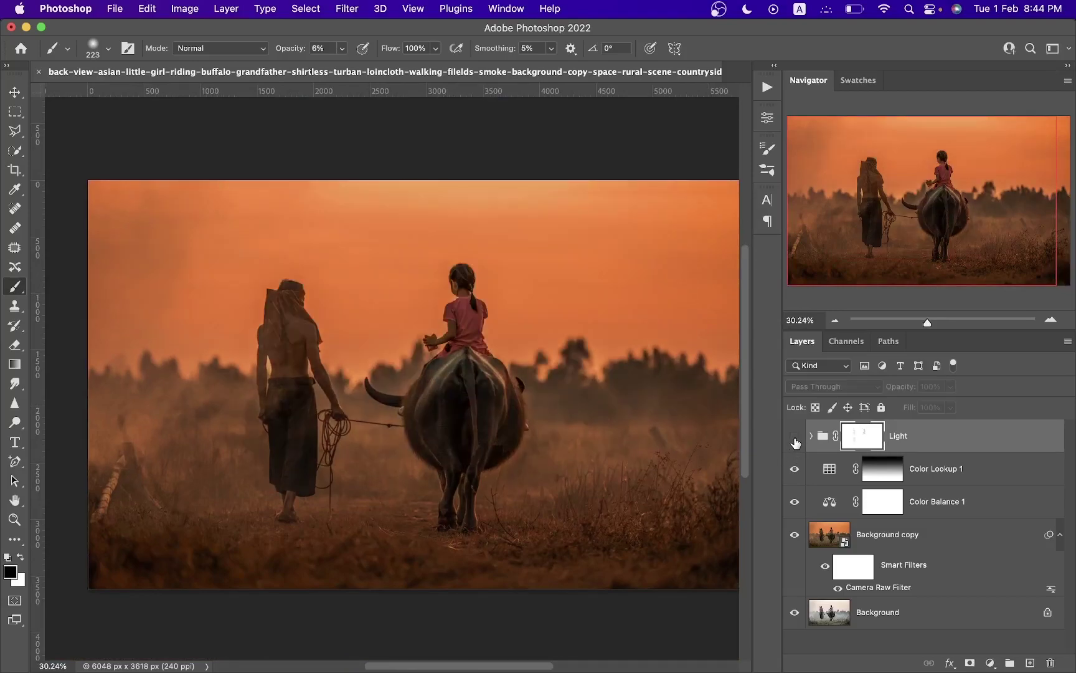
pyautogui.keyDown('shift'); pyautogui.click(873, 437); pyautogui.keyUp('shift')
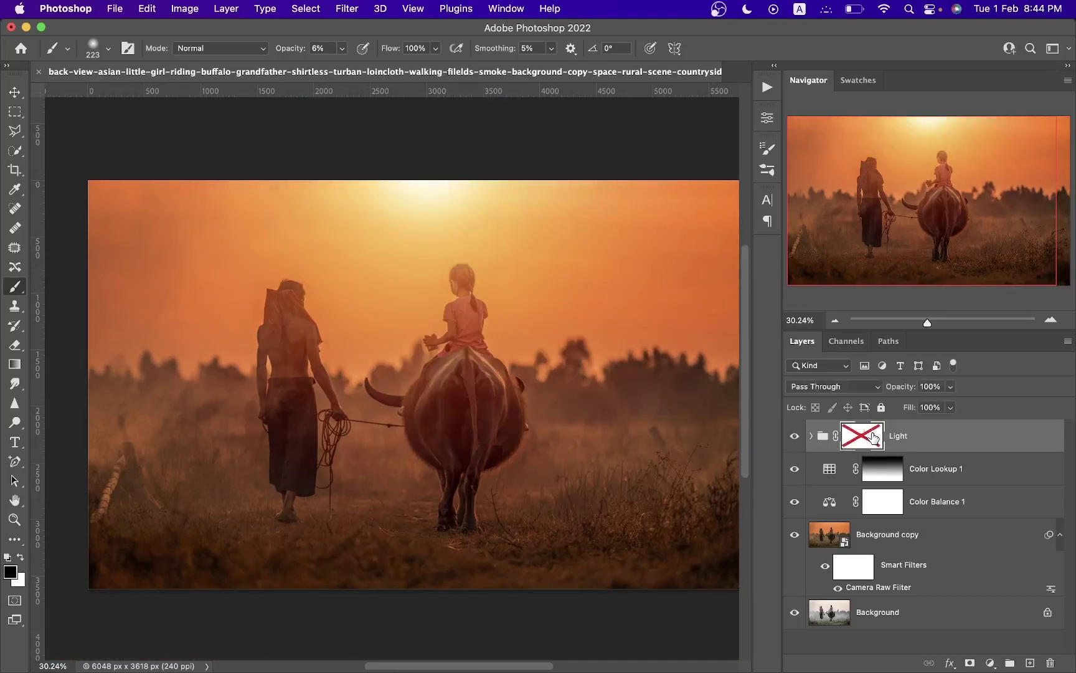
pyautogui.keyDown('shift'); pyautogui.click(873, 437); pyautogui.keyUp('shift')
pyautogui.keyDown('shift'); pyautogui.click(872, 437); pyautogui.keyUp('shift')
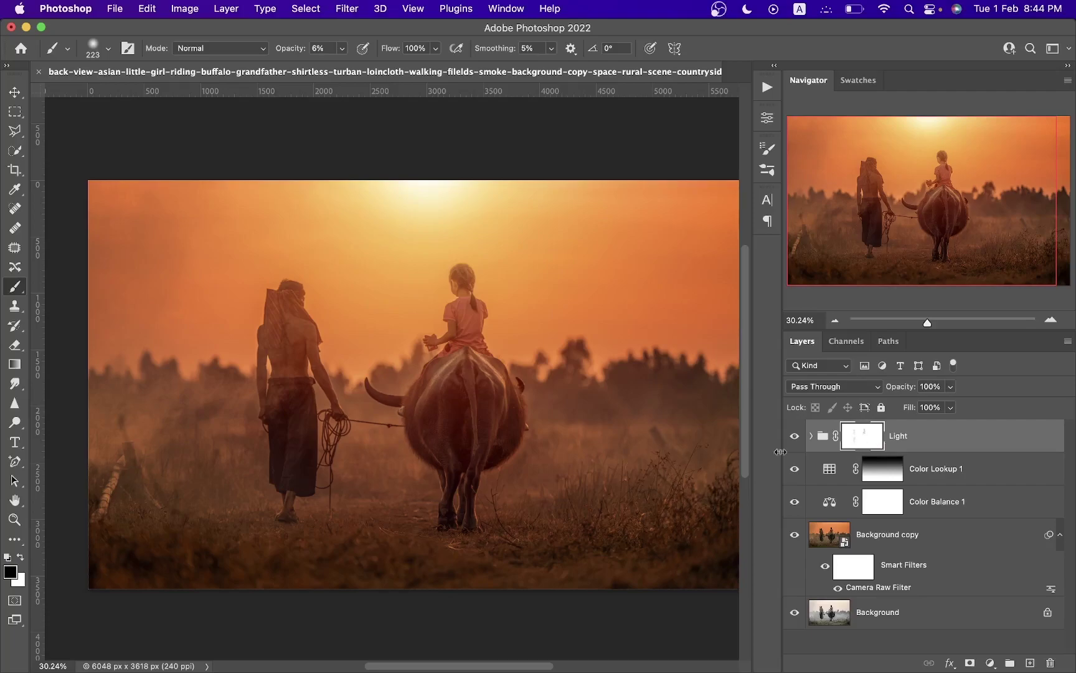
pyautogui.scroll(-1, 592, 414)
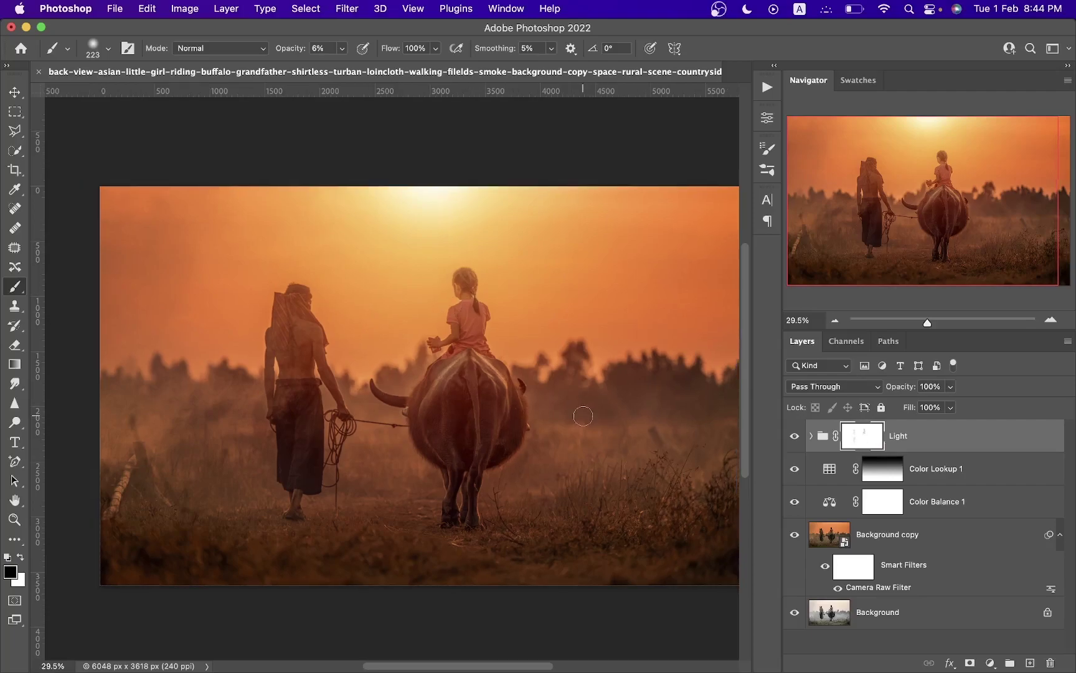
pyautogui.keyDown('alt'); pyautogui.click(795, 612); pyautogui.keyUp('alt')
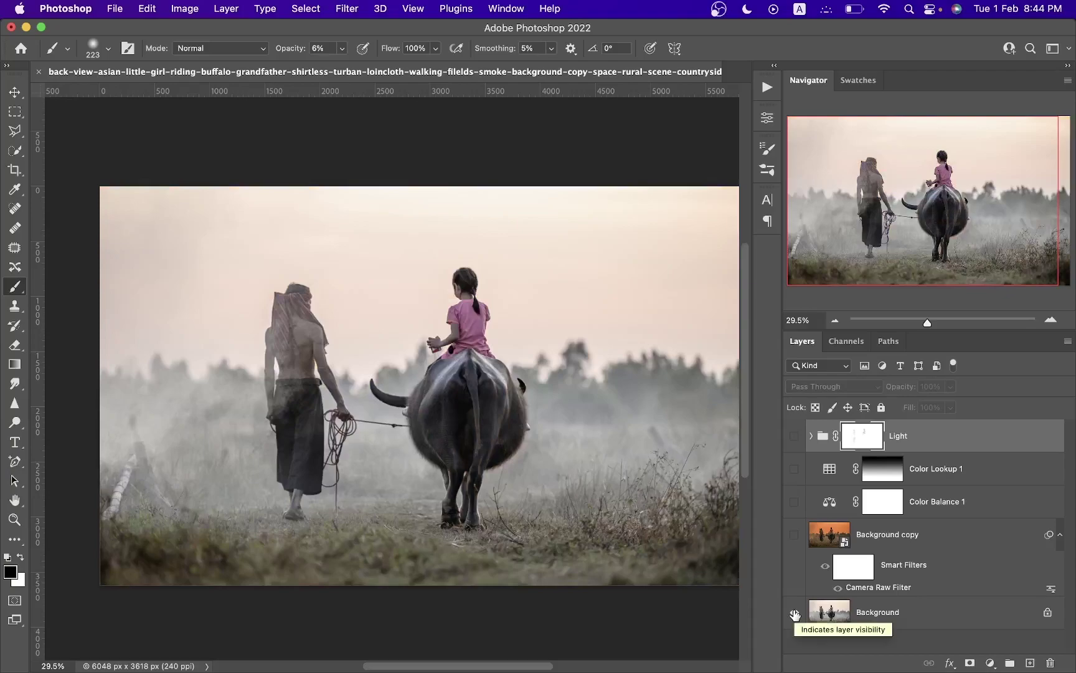
pyautogui.scroll(1, 794, 614)
pyautogui.keyDown('alt'); pyautogui.click(795, 613); pyautogui.keyUp('alt')
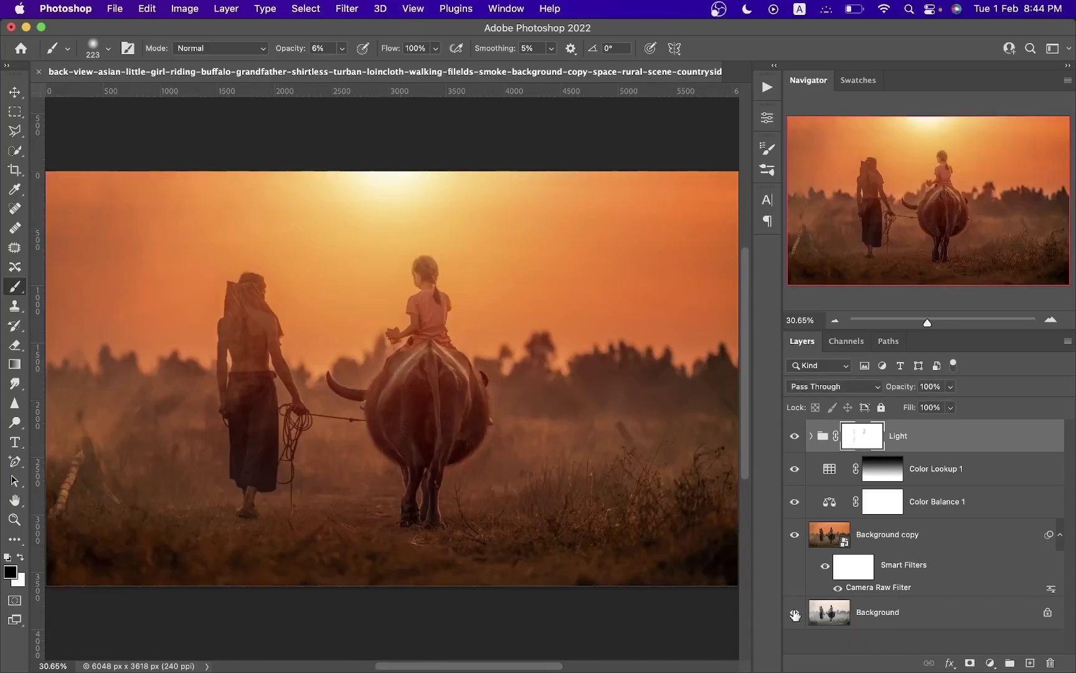
pyautogui.keyDown('alt'); pyautogui.click(794, 614); pyautogui.keyUp('alt')
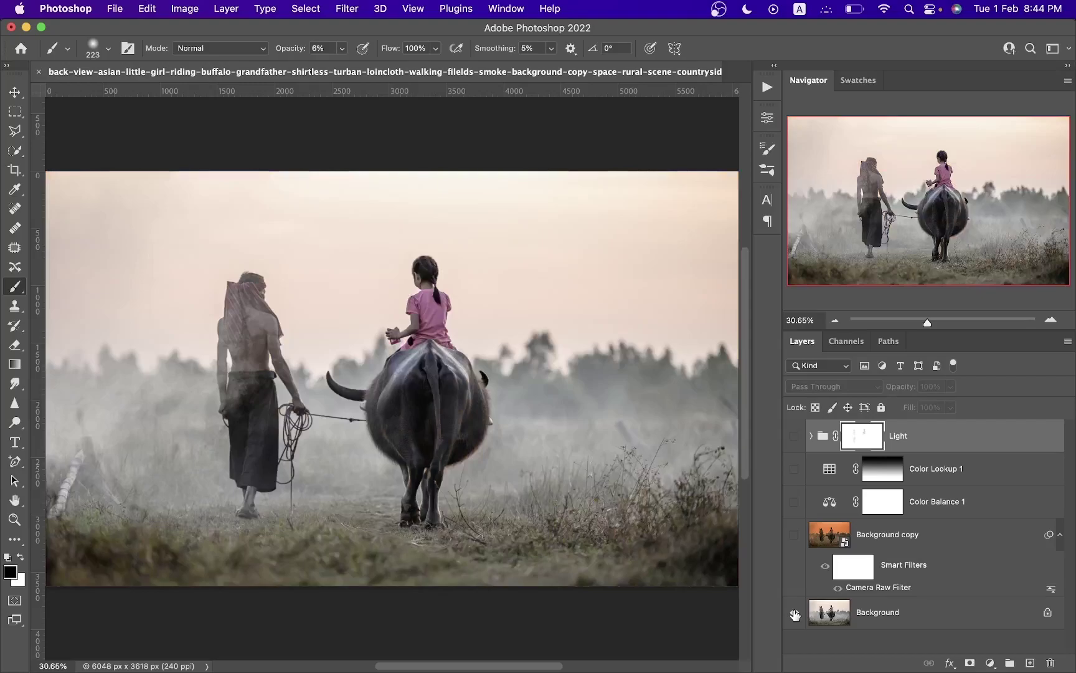
pyautogui.keyDown('alt'); pyautogui.click(795, 614); pyautogui.keyUp('alt')
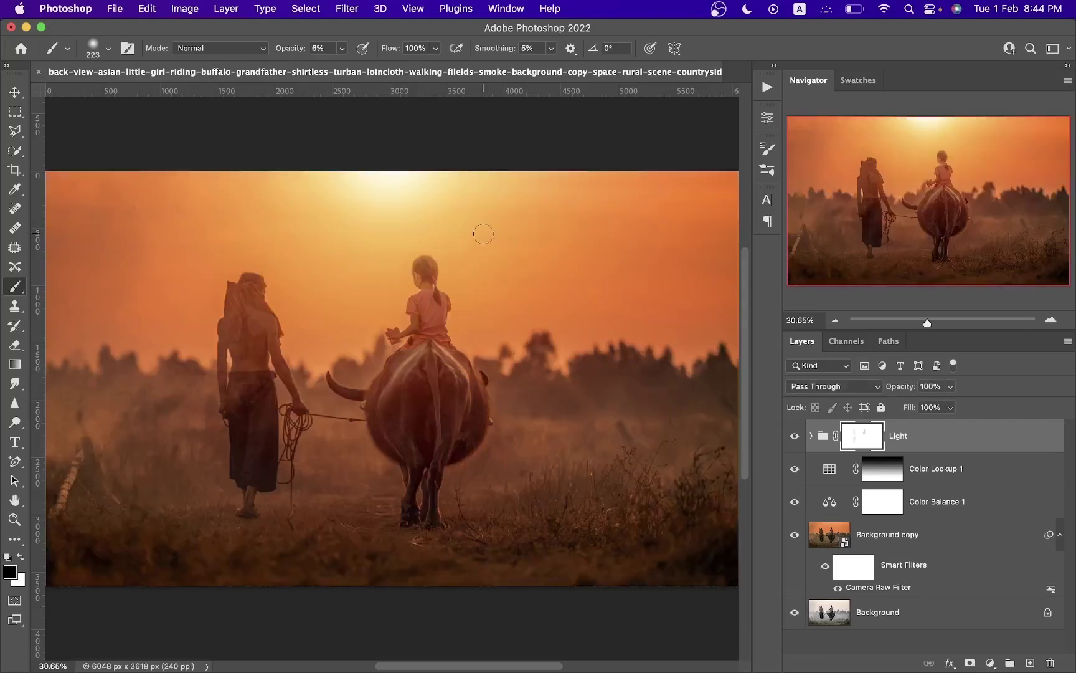